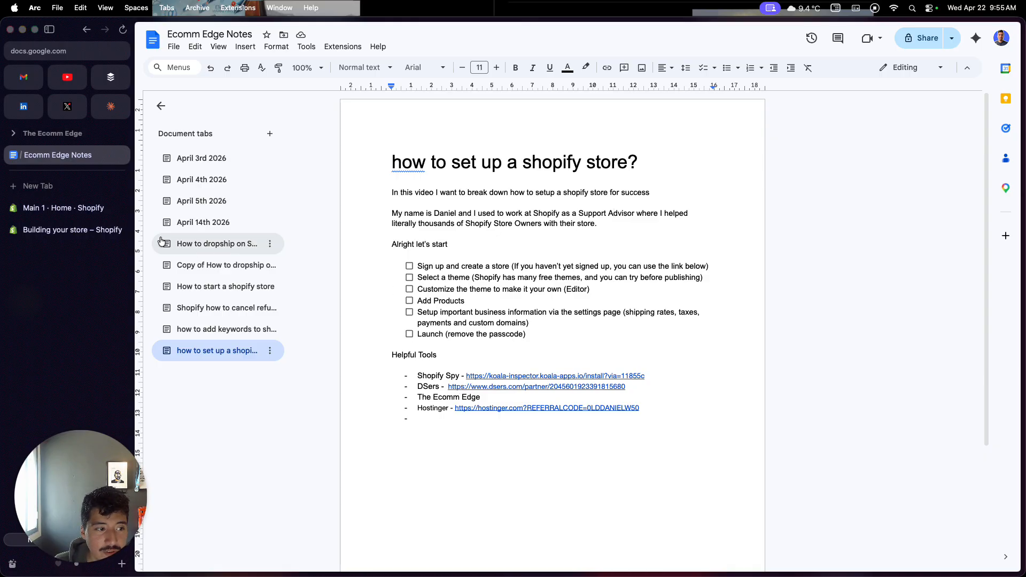
Step: Switch to the Shopify sign-up page, skip the payment method, and skip the customized setup to reach the new store's admin
{"action": "left_click", "coordinate": [84, 239]}
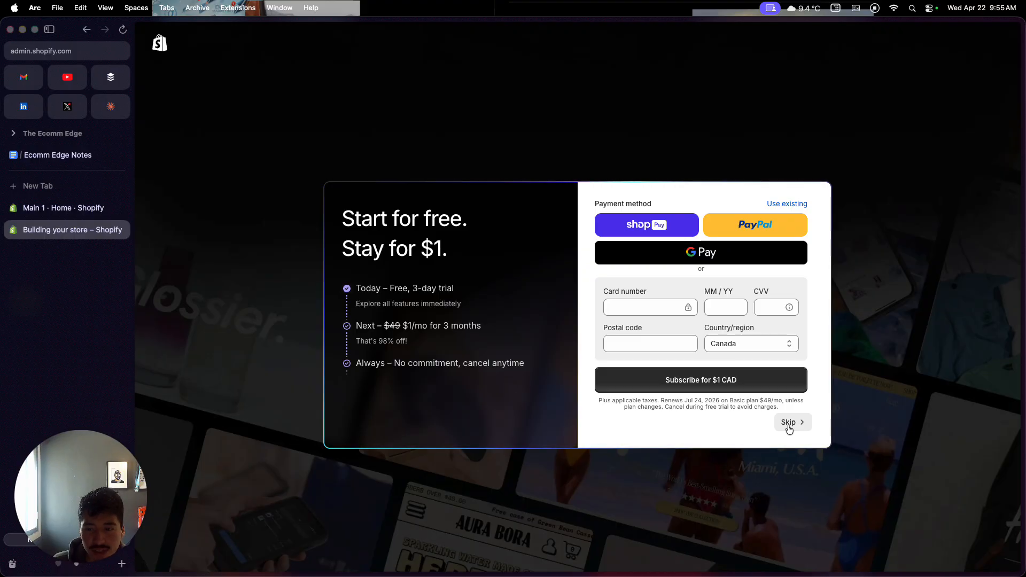
{"action": "left_click", "coordinate": [790, 424]}
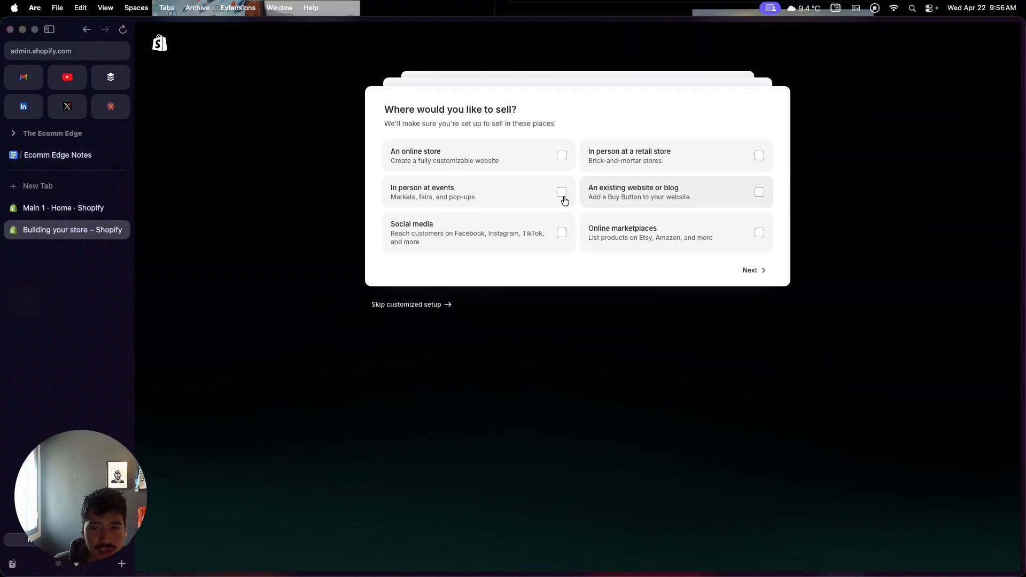
{"action": "left_click", "coordinate": [433, 306]}
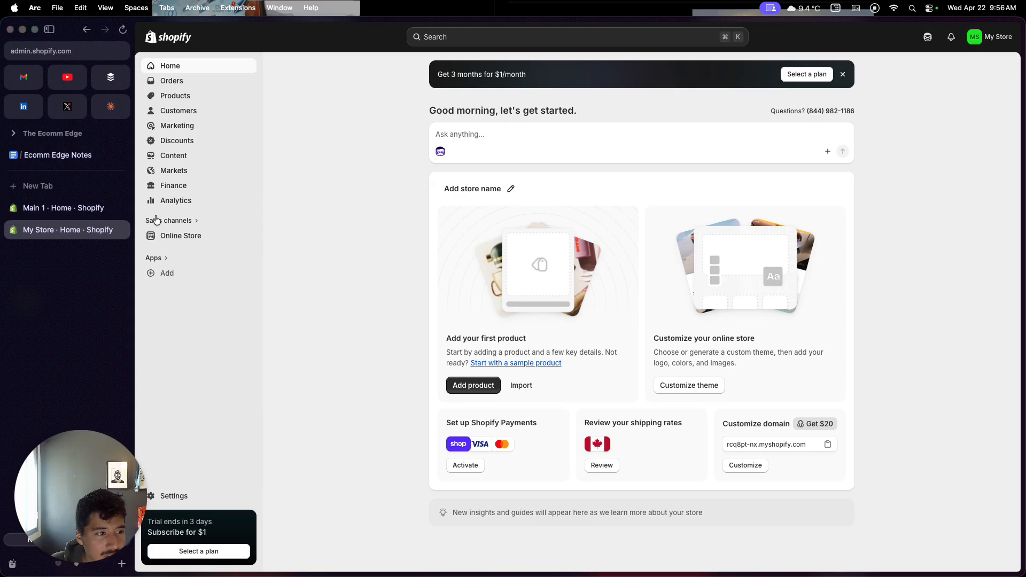
Step: Mark "Sign up and create a store" as done in the Ecomm Edge Notes checklist
{"action": "left_click", "coordinate": [58, 155]}
{"action": "left_click", "coordinate": [410, 266]}
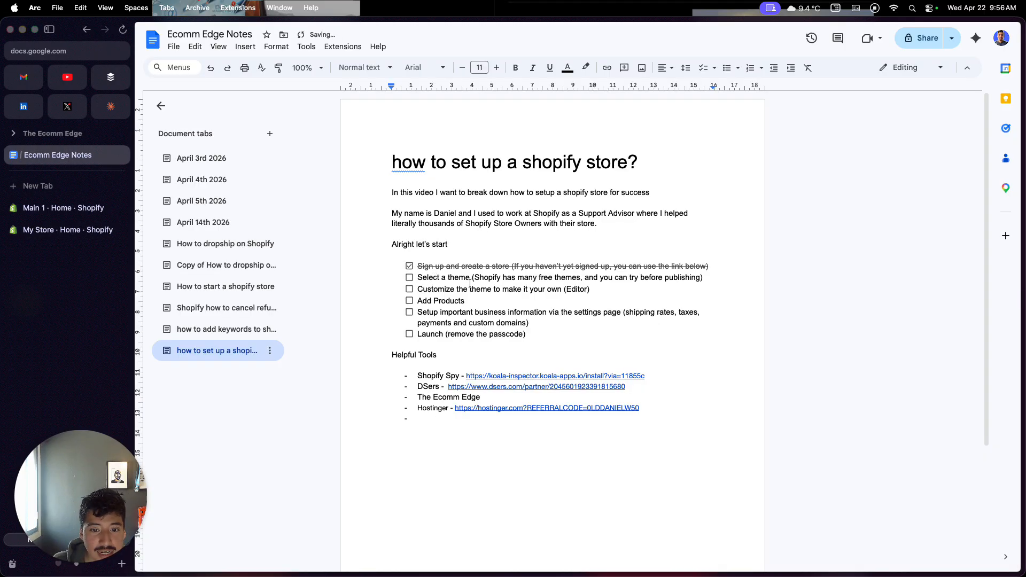
Step: Return to the My Store admin and examine the Online Store's current Horizon theme and the popular free themes
{"action": "left_click", "coordinate": [83, 239]}
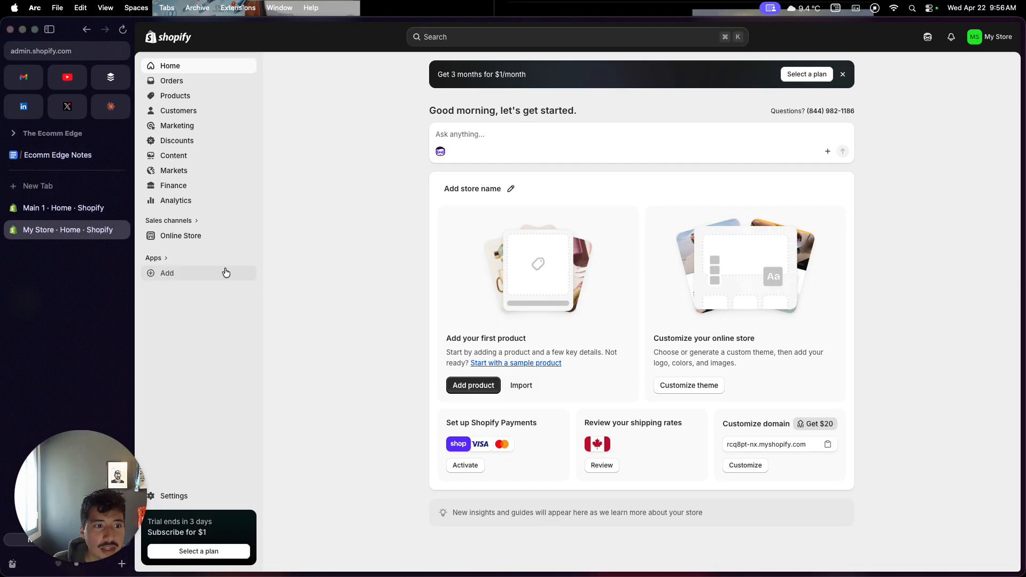
{"action": "left_click", "coordinate": [202, 240]}
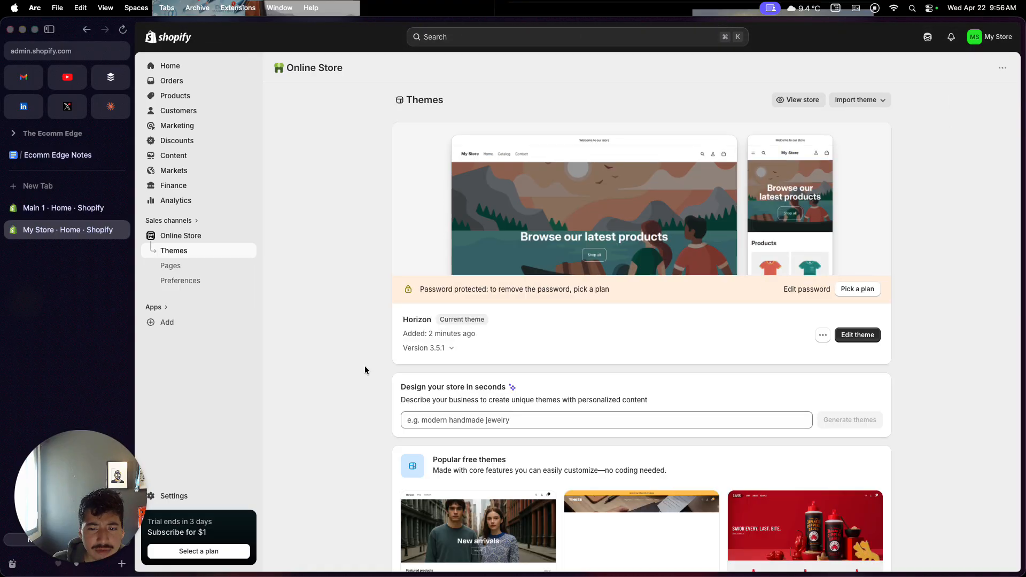
{"action": "scroll", "coordinate": [461, 396], "scroll_direction": "down", "scroll_amount": 3}
{"action": "scroll", "coordinate": [461, 397], "scroll_direction": "down", "scroll_amount": 3}
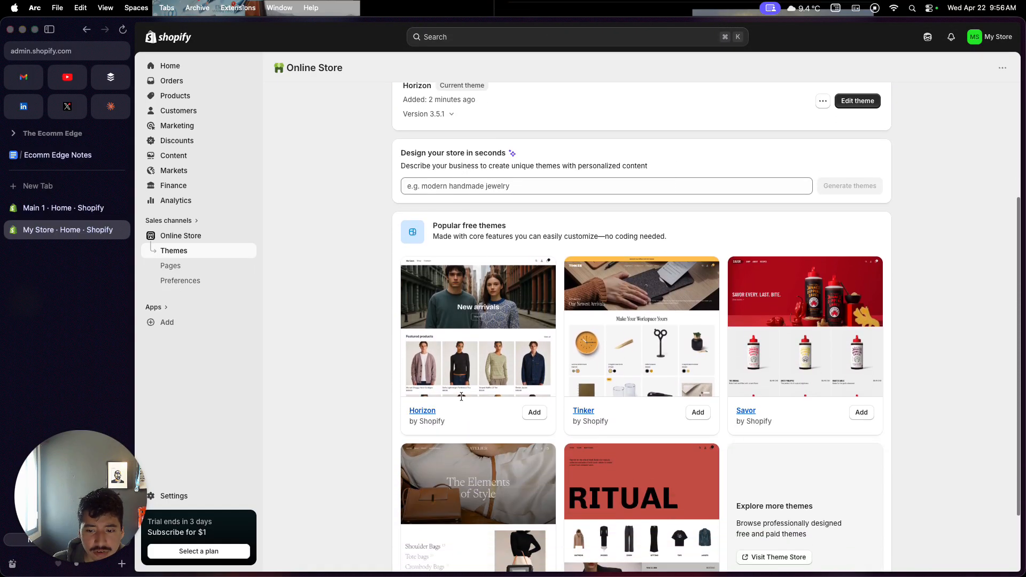
{"action": "scroll", "coordinate": [461, 396], "scroll_direction": "up", "scroll_amount": 5}
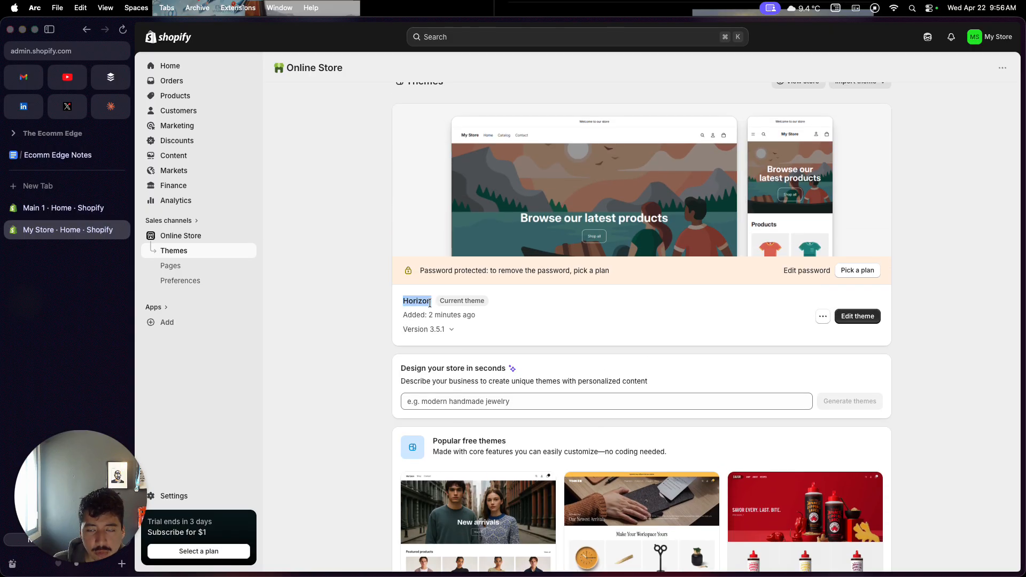
{"action": "scroll", "coordinate": [444, 246], "scroll_direction": "down", "scroll_amount": 5}
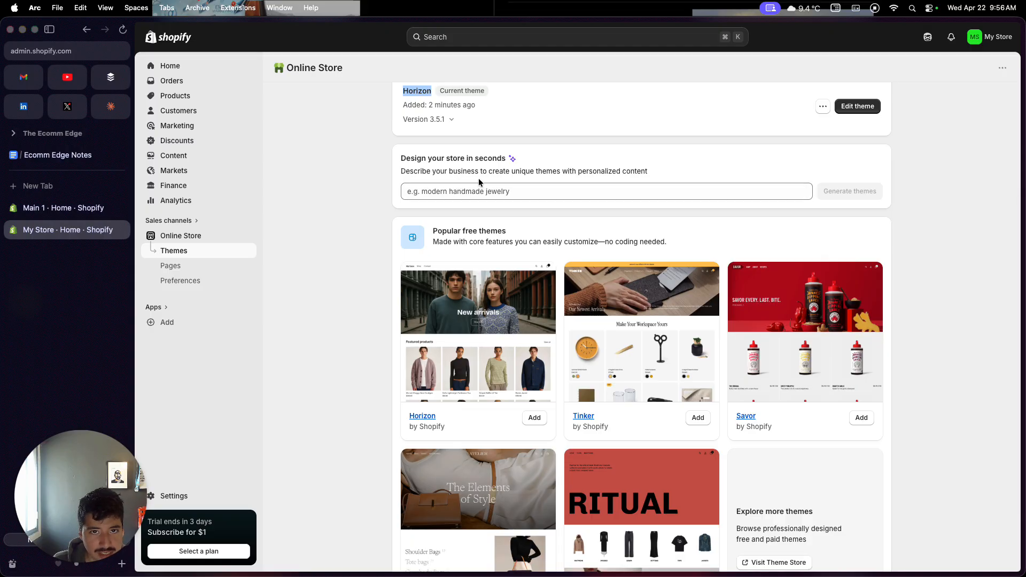
{"action": "scroll", "coordinate": [479, 209], "scroll_direction": "down", "scroll_amount": 2}
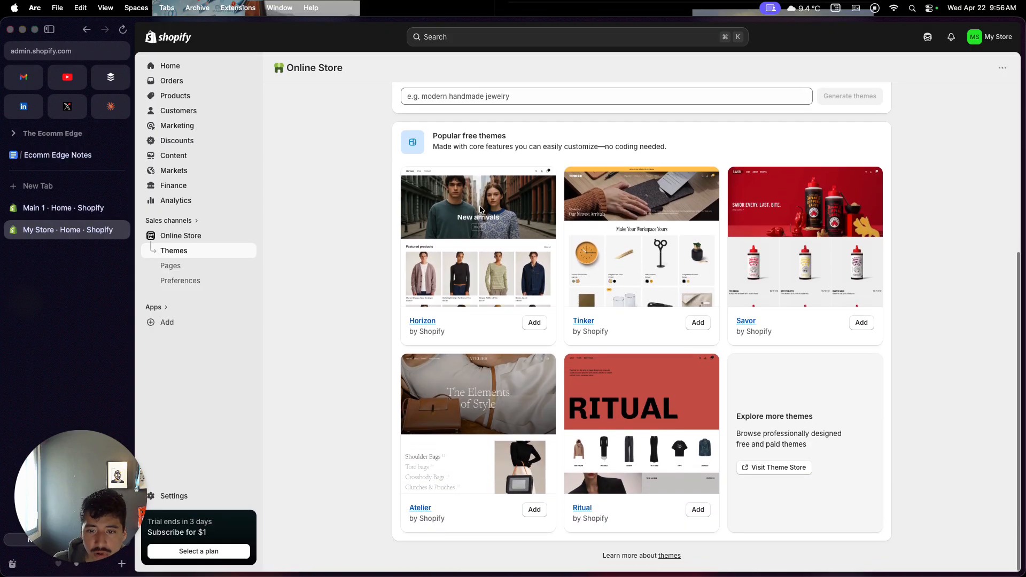
Step: Visit the Shopify Theme Store and compare the Free and Paid theme selections using the price filter
{"action": "left_click", "coordinate": [770, 473]}
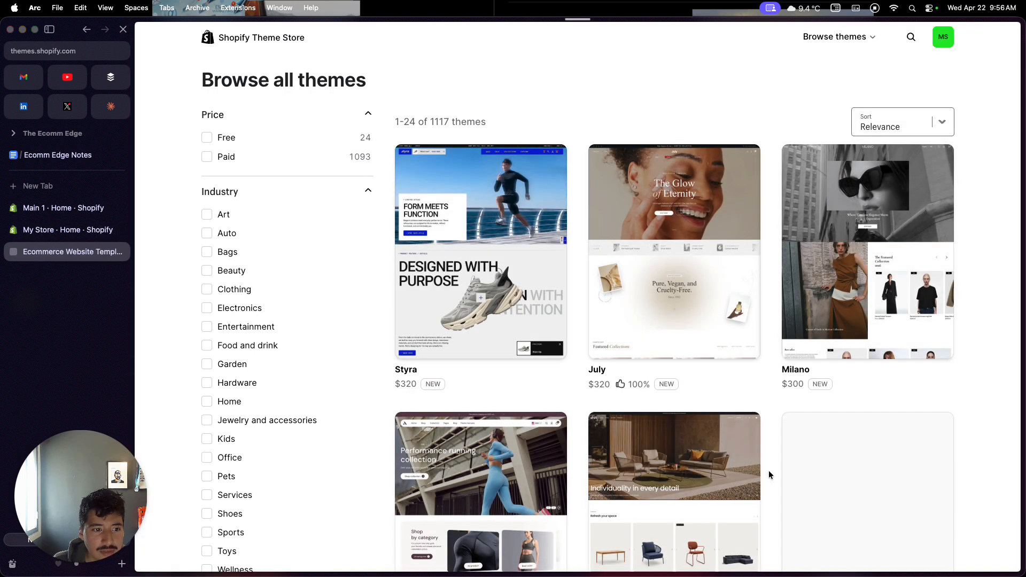
{"action": "left_click", "coordinate": [207, 138]}
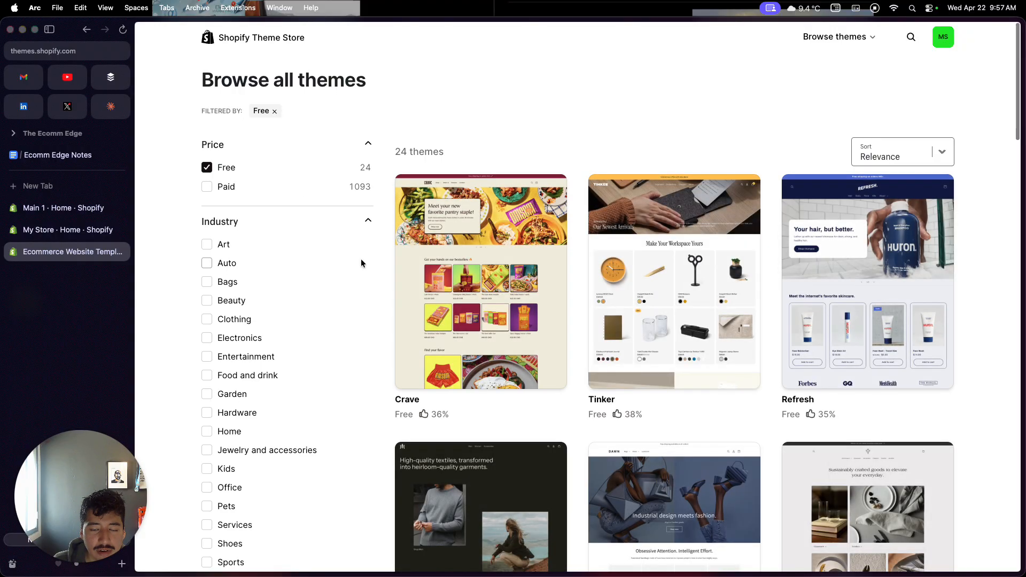
{"action": "left_click", "coordinate": [207, 168]}
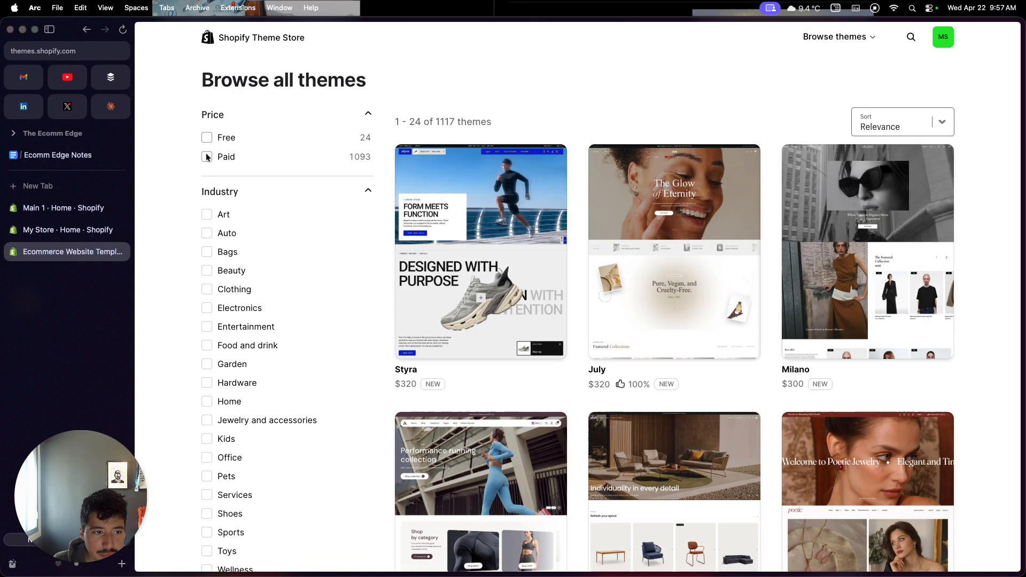
{"action": "left_click", "coordinate": [207, 158]}
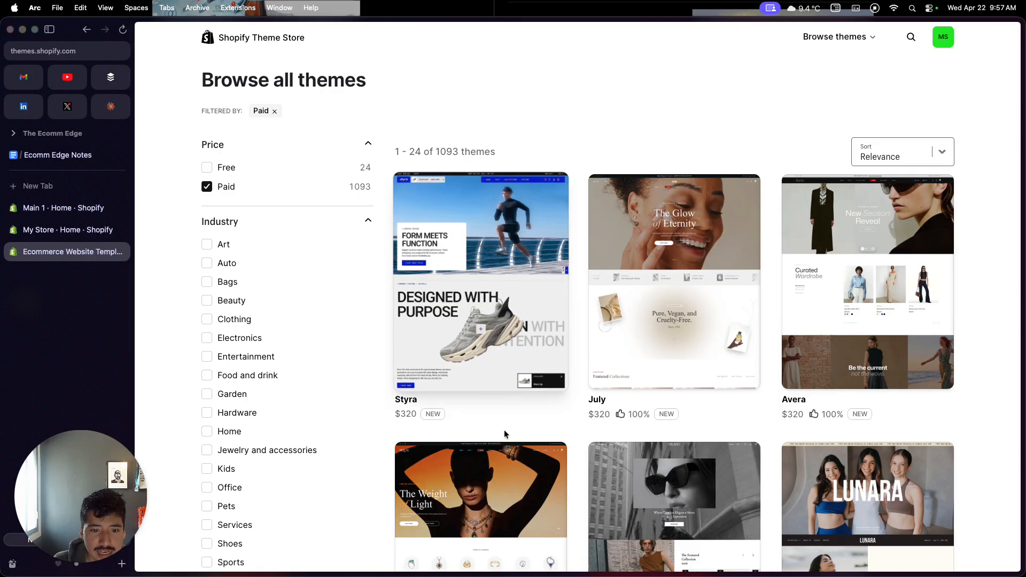
{"action": "scroll", "coordinate": [505, 431], "scroll_direction": "down", "scroll_amount": 10}
{"action": "scroll", "coordinate": [504, 434], "scroll_direction": "up", "scroll_amount": 6}
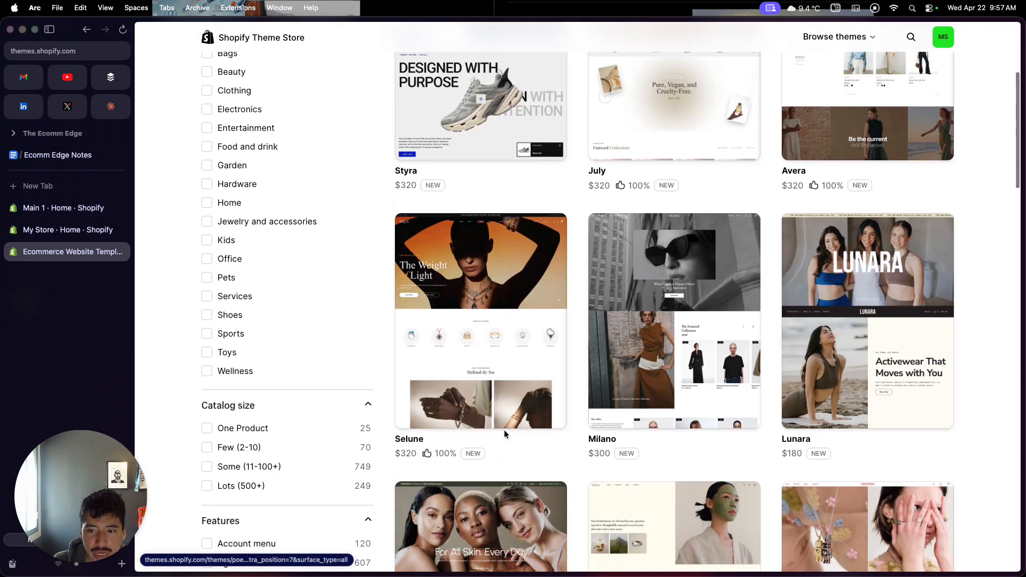
{"action": "scroll", "coordinate": [504, 433], "scroll_direction": "up", "scroll_amount": 5}
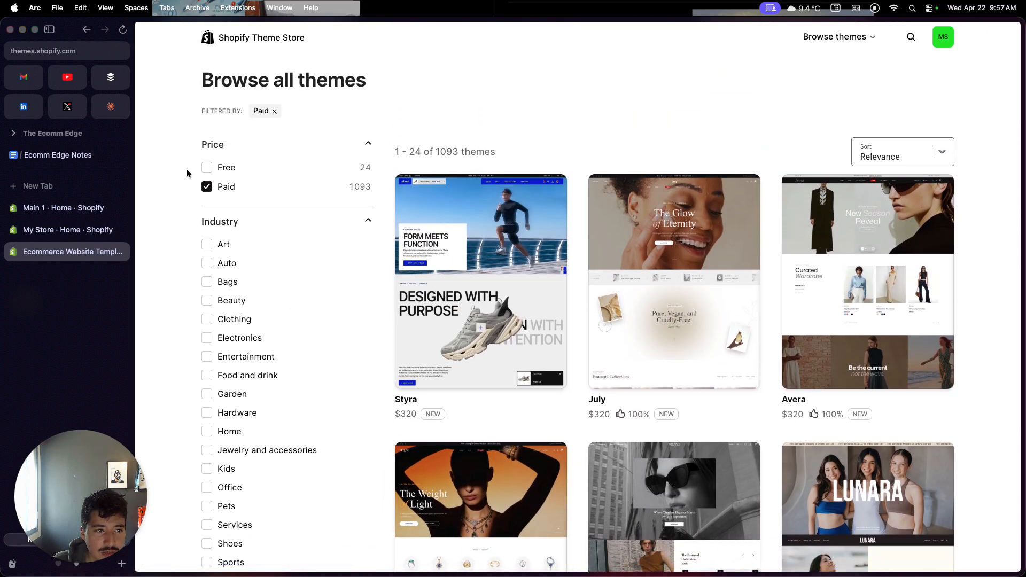
Step: Change the theme price filter from Paid to Free and browse the free themes
{"action": "left_click", "coordinate": [207, 187]}
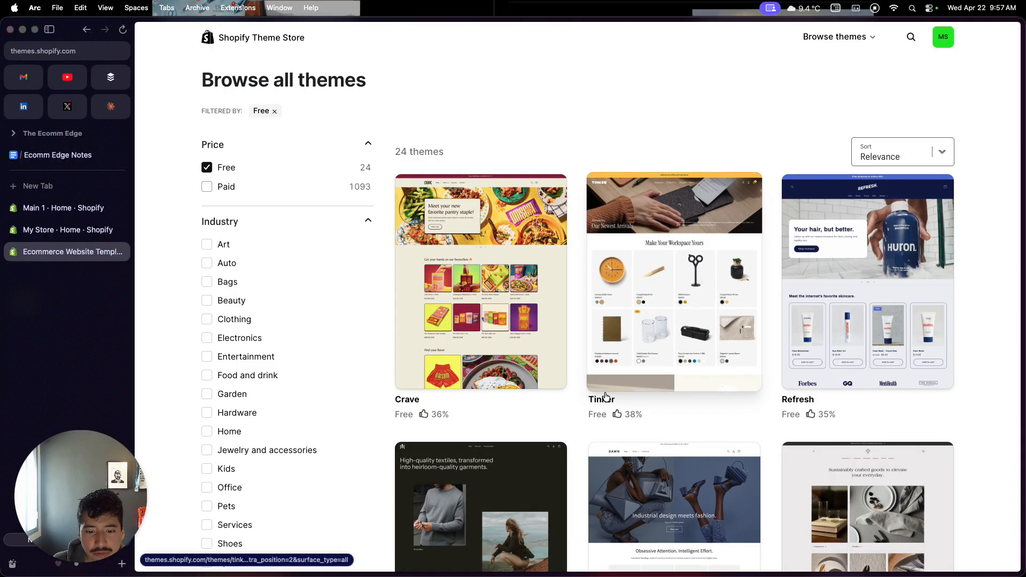
{"action": "scroll", "coordinate": [606, 397], "scroll_direction": "down", "scroll_amount": 4}
{"action": "scroll", "coordinate": [607, 397], "scroll_direction": "down", "scroll_amount": 10}
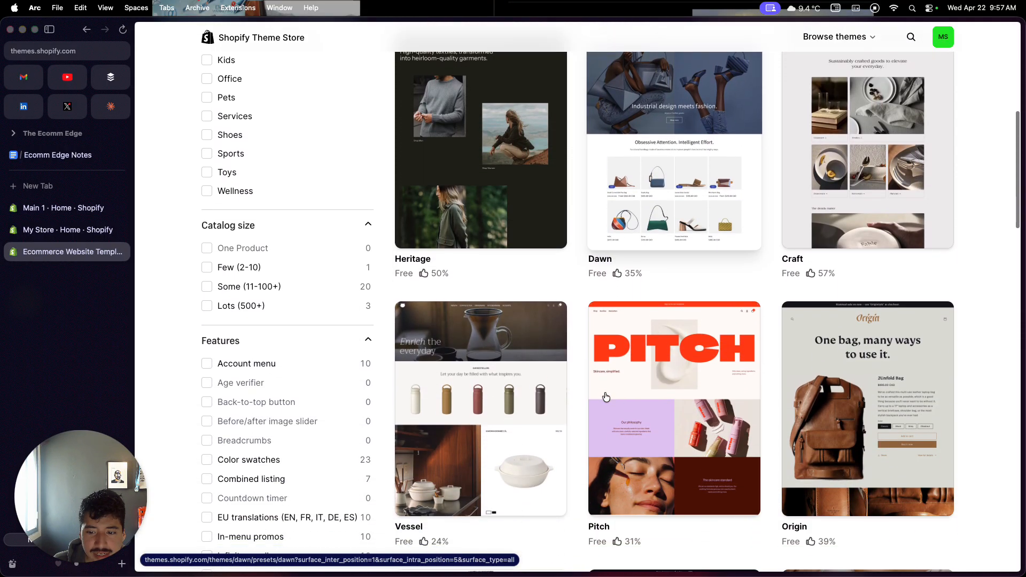
{"action": "scroll", "coordinate": [606, 396], "scroll_direction": "down", "scroll_amount": 11}
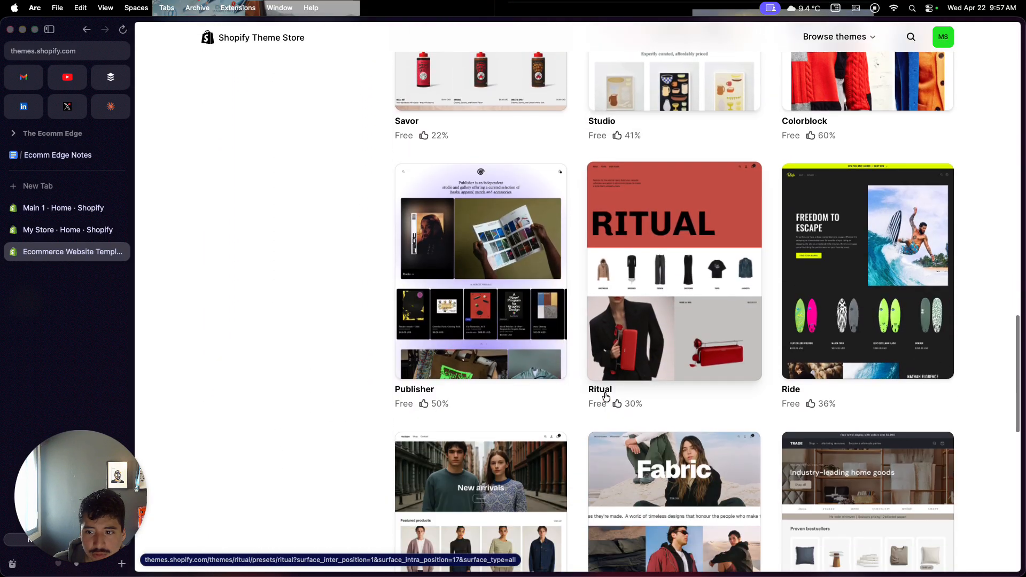
{"action": "scroll", "coordinate": [606, 397], "scroll_direction": "down", "scroll_amount": 1}
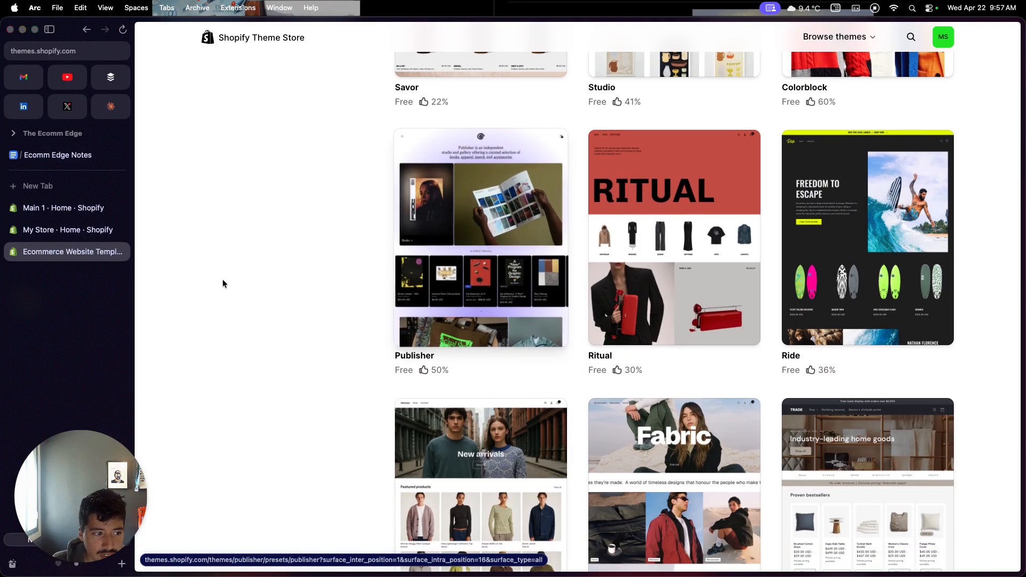
Step: Check the notes checklist, then close the Theme Store page and add the free Tinker theme to My Store
{"action": "left_click", "coordinate": [68, 165]}
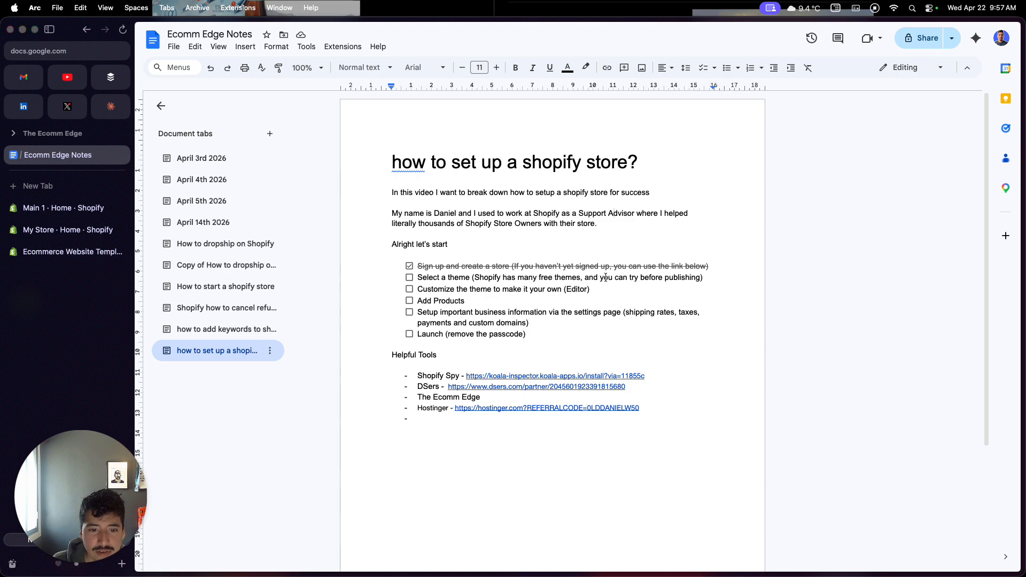
{"action": "left_click", "coordinate": [96, 236]}
{"action": "scroll", "coordinate": [447, 376], "scroll_direction": "up", "scroll_amount": 1}
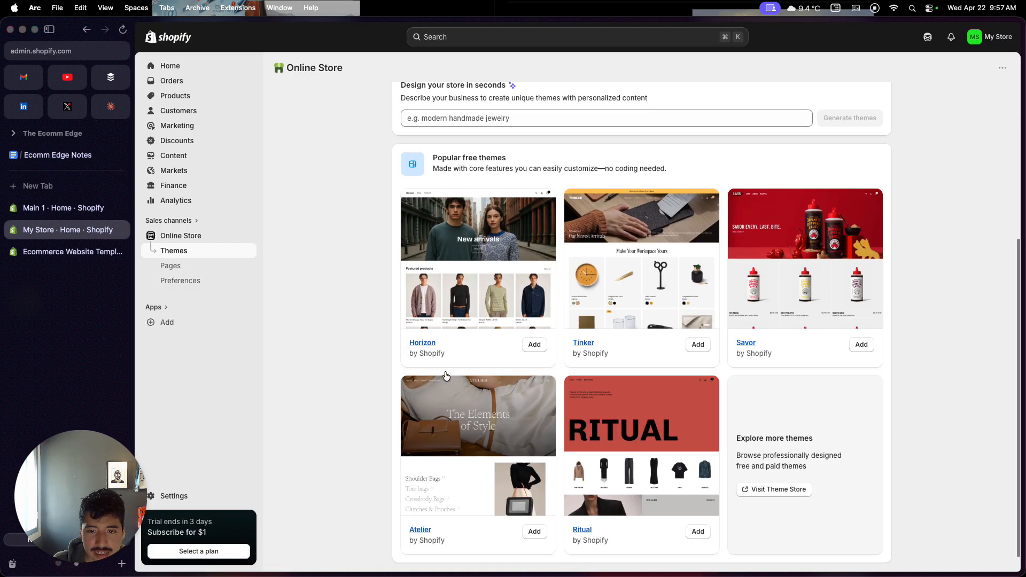
{"action": "scroll", "coordinate": [446, 376], "scroll_direction": "down", "scroll_amount": 1}
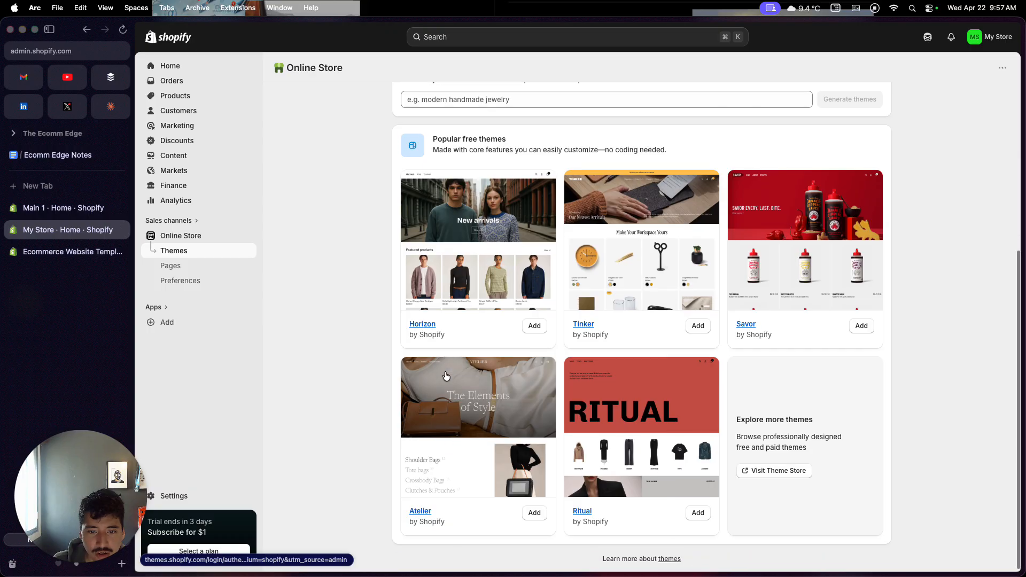
{"action": "left_click", "coordinate": [122, 251]}
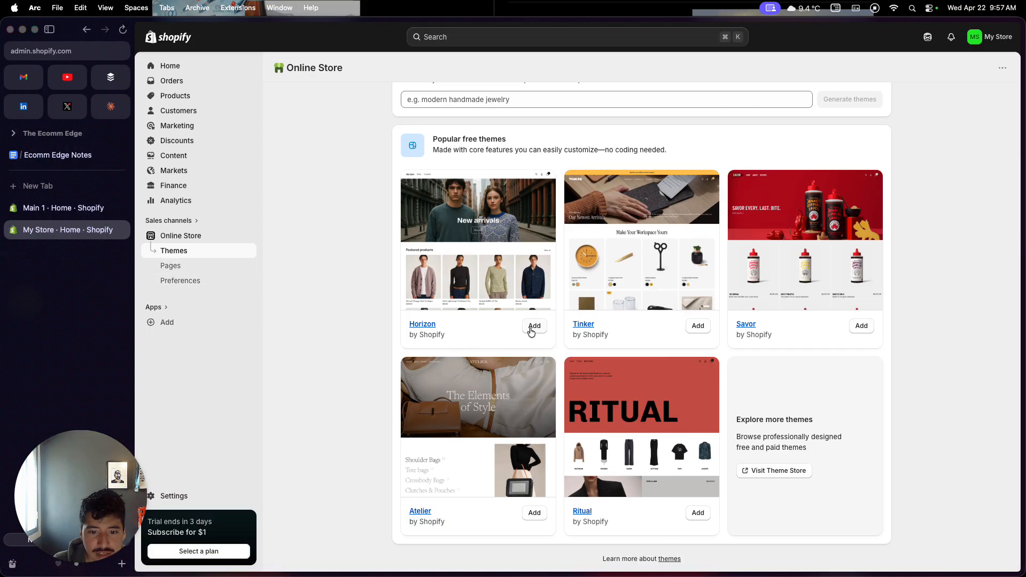
{"action": "left_click", "coordinate": [706, 326]}
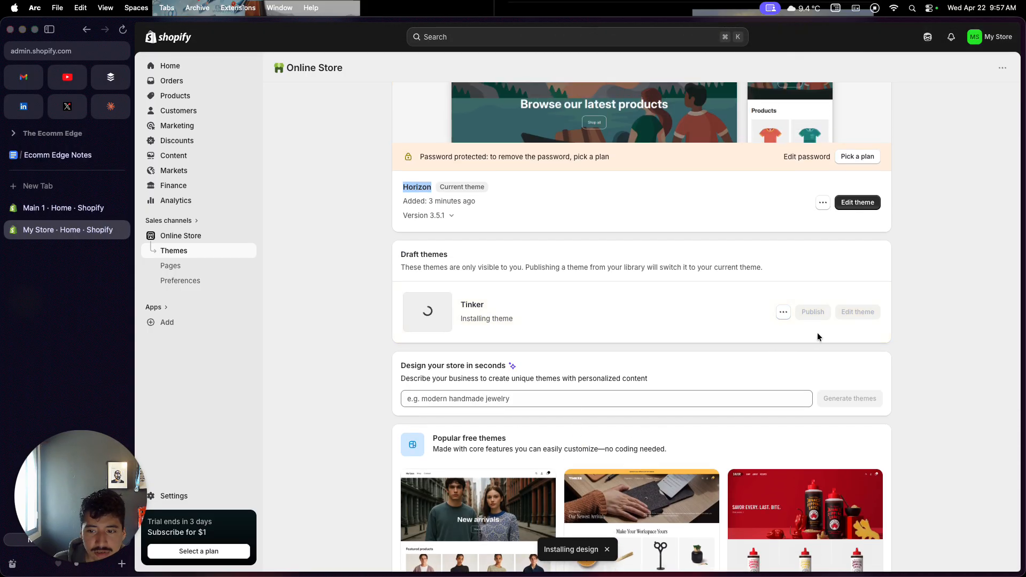
Step: View the extra actions offered for the Tinker draft theme
{"action": "left_click", "coordinate": [784, 314]}
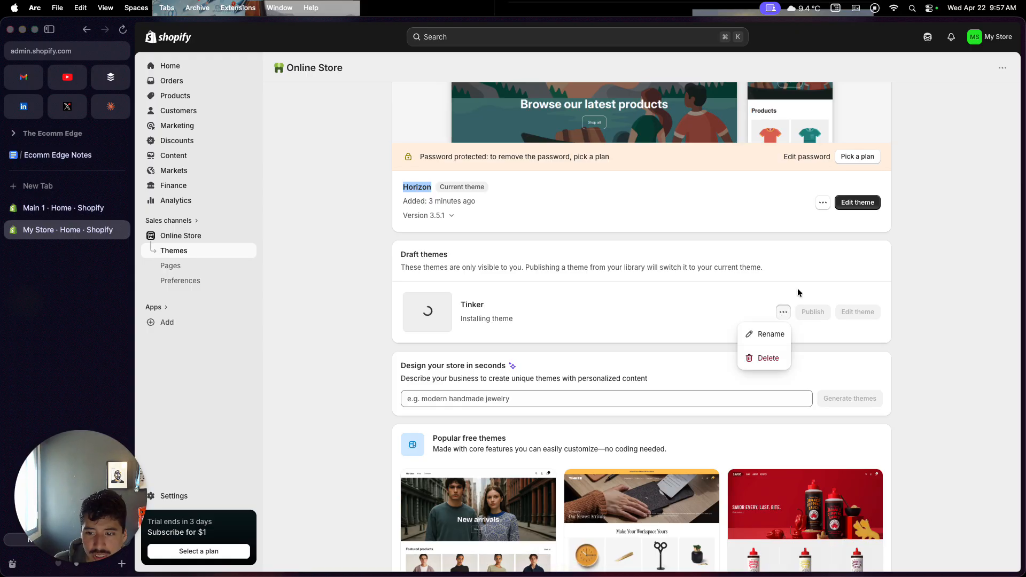
{"action": "left_click", "coordinate": [813, 315]}
Step: Reopen the Theme Store filtered to Free themes and open the Heritage theme's page
{"action": "scroll", "coordinate": [778, 360], "scroll_direction": "down", "scroll_amount": 6}
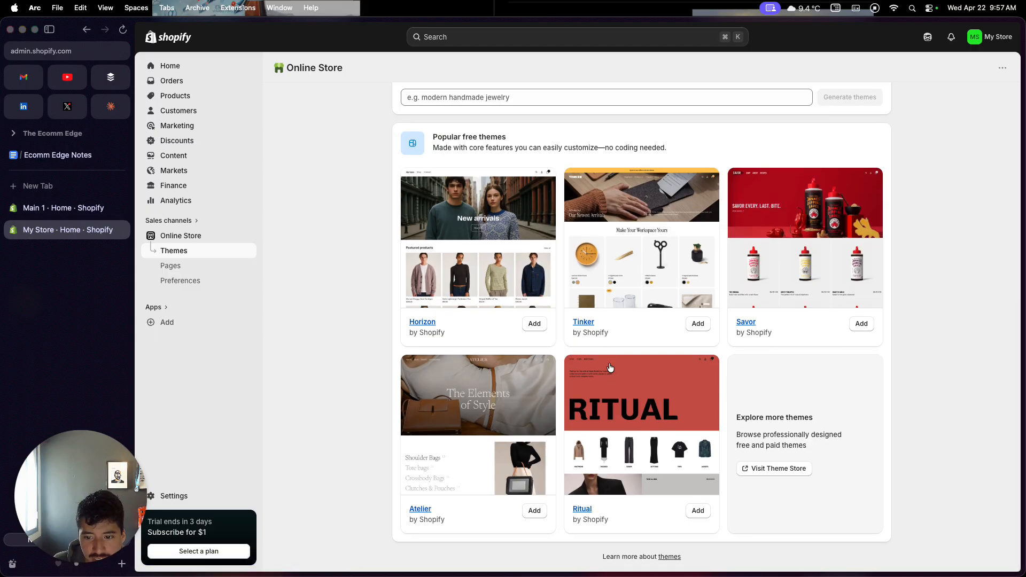
{"action": "left_click", "coordinate": [797, 470]}
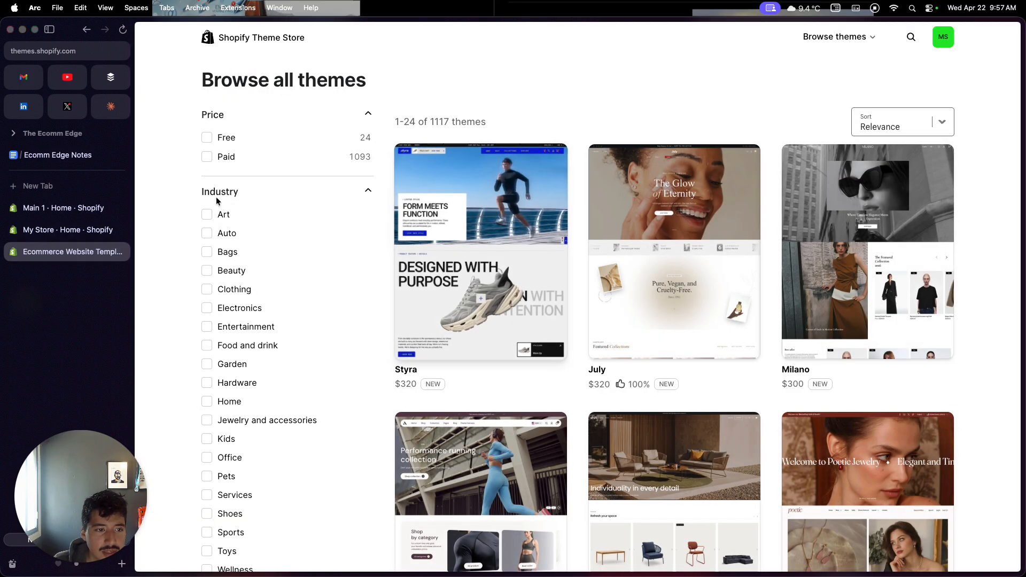
{"action": "left_click", "coordinate": [207, 138]}
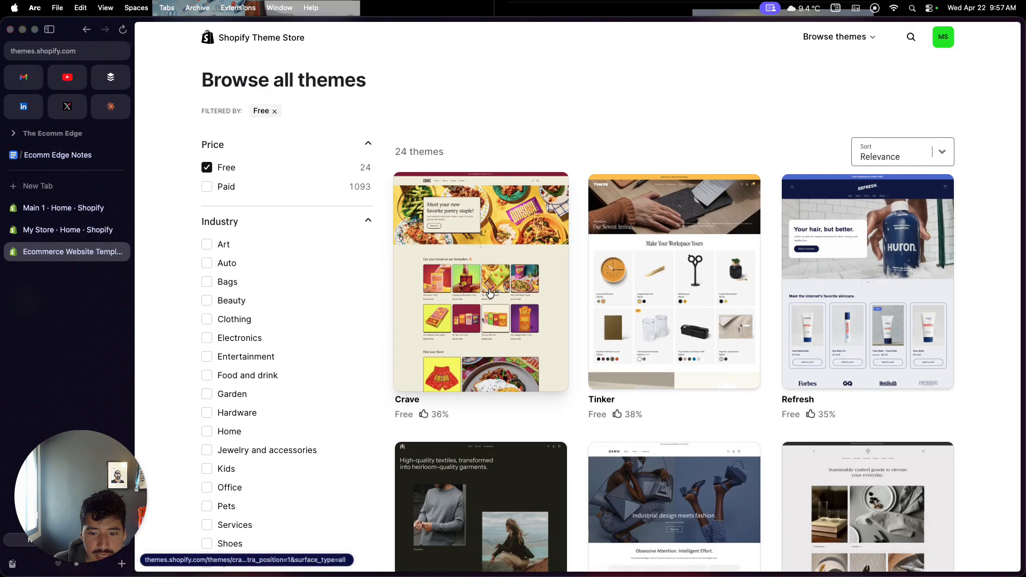
{"action": "scroll", "coordinate": [490, 294], "scroll_direction": "down", "scroll_amount": 4}
{"action": "left_click", "coordinate": [489, 320]}
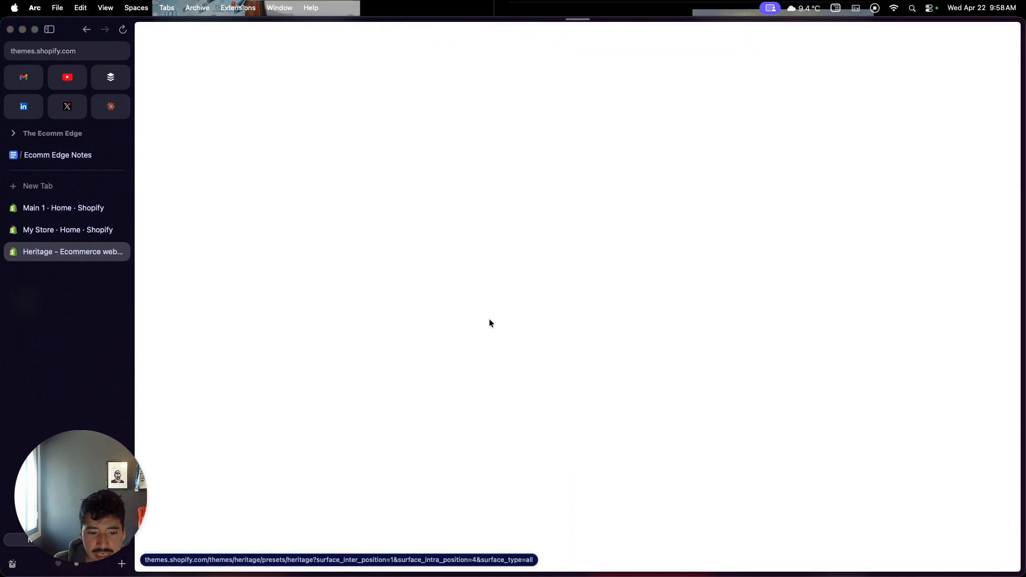
Step: Open the Heritage theme's demo store and look through its home page
{"action": "scroll", "coordinate": [490, 322], "scroll_direction": "down", "scroll_amount": 3}
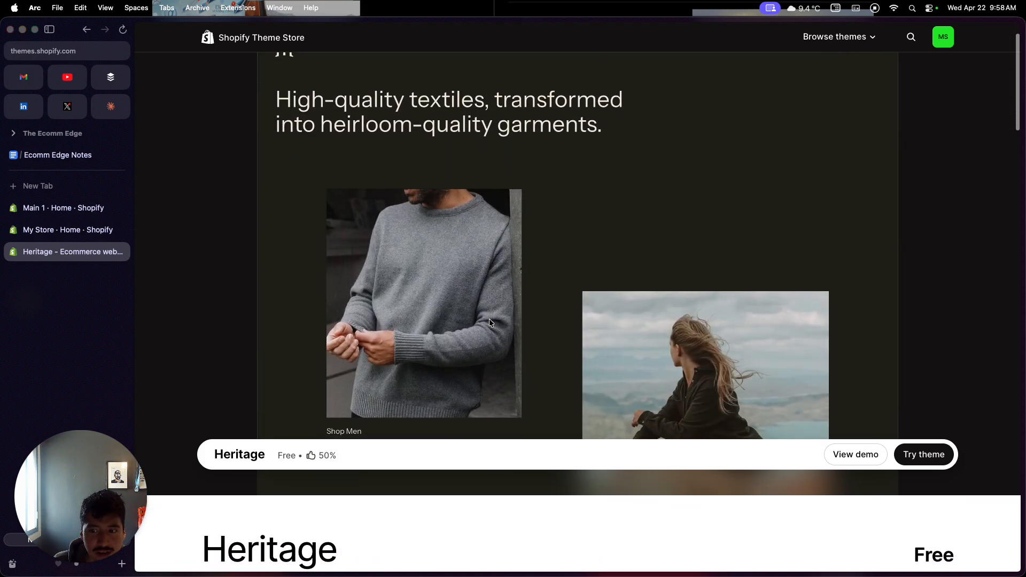
{"action": "scroll", "coordinate": [535, 328], "scroll_direction": "up", "scroll_amount": 1}
{"action": "left_click", "coordinate": [877, 456]}
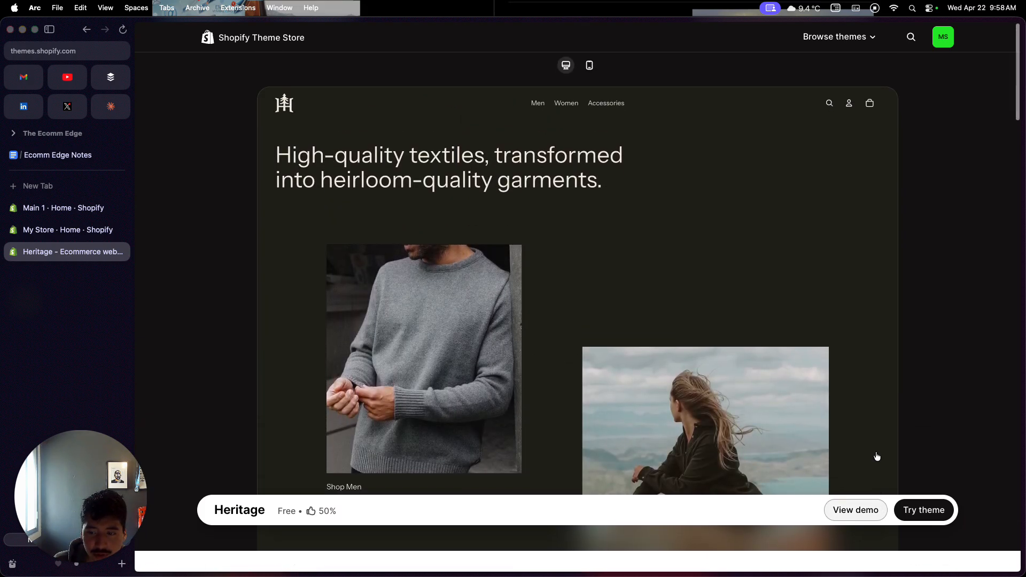
{"action": "left_click", "coordinate": [867, 487]}
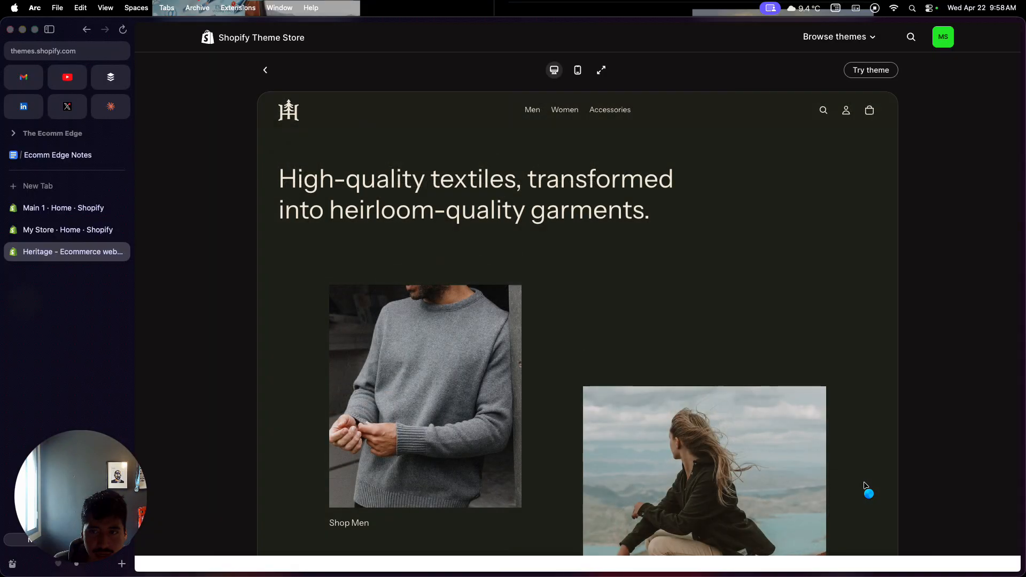
{"action": "scroll", "coordinate": [865, 483], "scroll_direction": "down", "scroll_amount": 3}
{"action": "scroll", "coordinate": [865, 486], "scroll_direction": "down", "scroll_amount": 10}
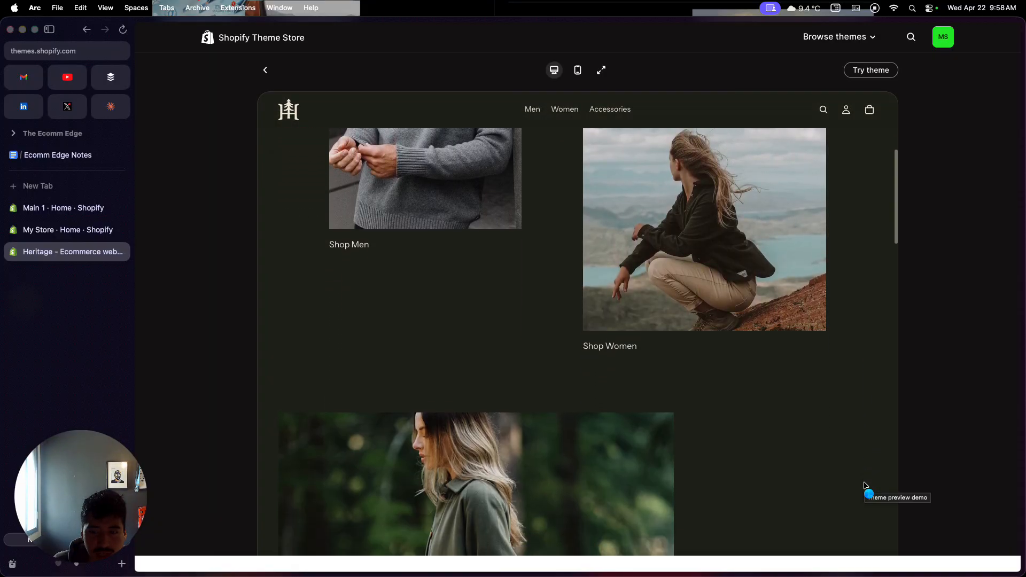
{"action": "scroll", "coordinate": [867, 485], "scroll_direction": "down", "scroll_amount": 10}
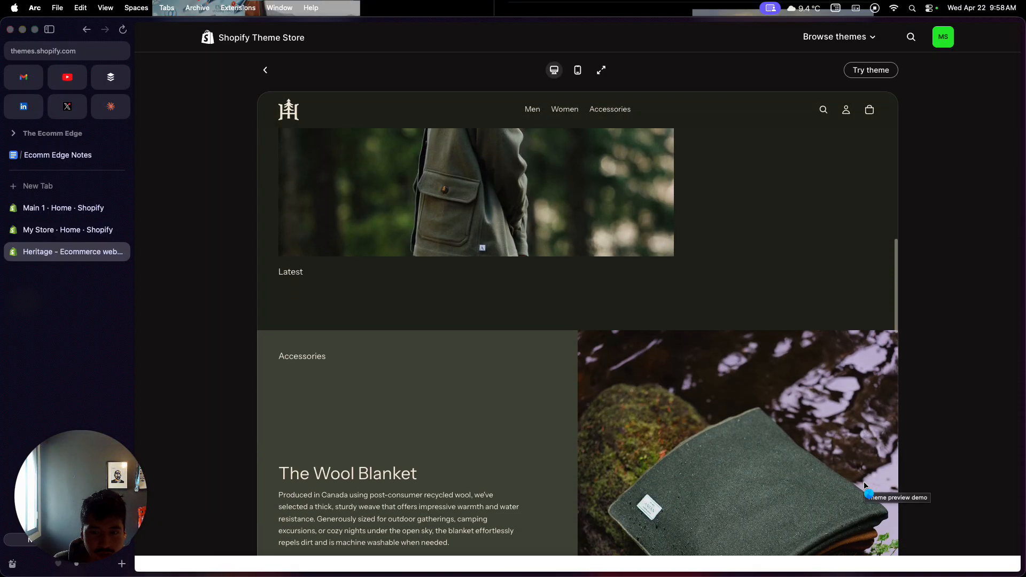
Step: Examine the rest of the Heritage demo's home page and the theme's highlights and feature list
{"action": "scroll", "coordinate": [864, 485], "scroll_direction": "down", "scroll_amount": 20}
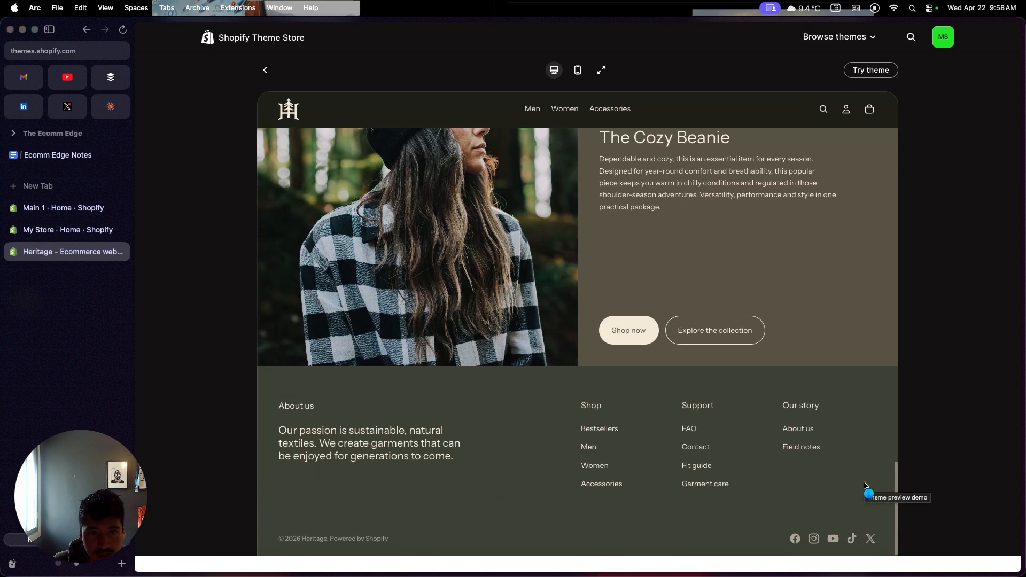
{"action": "scroll", "coordinate": [865, 486], "scroll_direction": "up", "scroll_amount": 5}
{"action": "scroll", "coordinate": [864, 482], "scroll_direction": "up", "scroll_amount": 12}
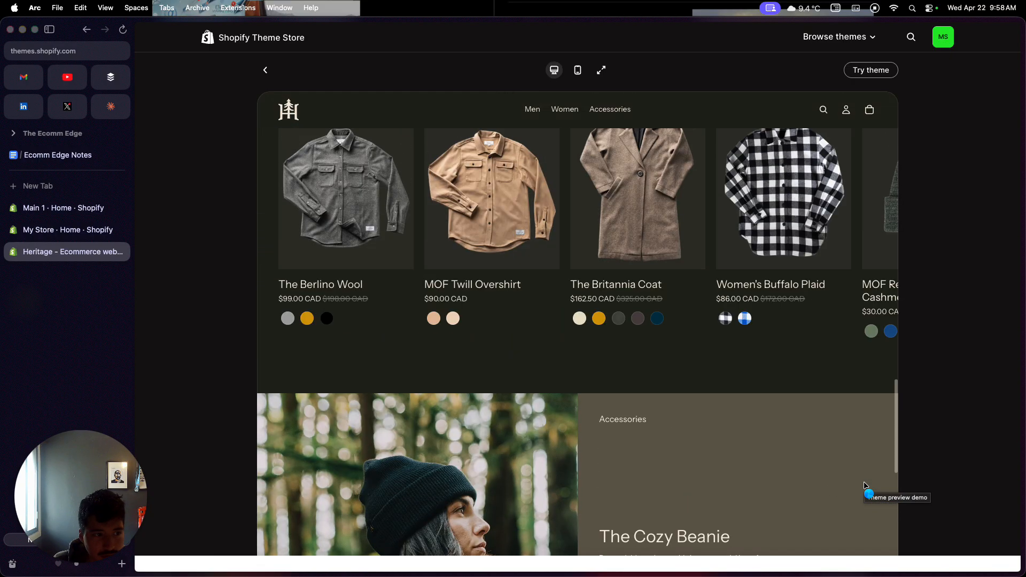
{"action": "scroll", "coordinate": [244, 412], "scroll_direction": "down", "scroll_amount": 10}
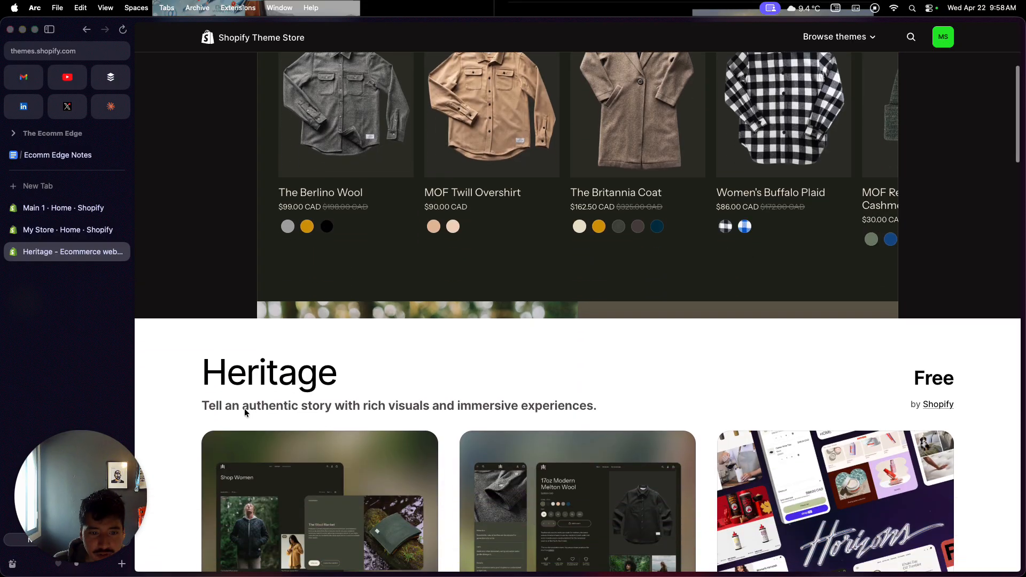
{"action": "scroll", "coordinate": [245, 408], "scroll_direction": "down", "scroll_amount": 3}
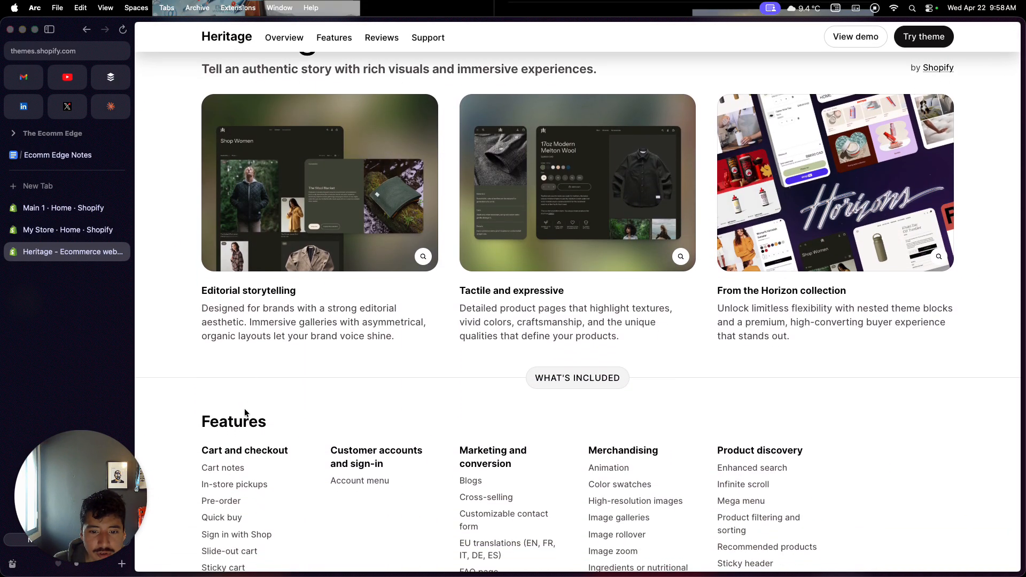
{"action": "scroll", "coordinate": [270, 419], "scroll_direction": "up", "scroll_amount": 1}
{"action": "scroll", "coordinate": [299, 414], "scroll_direction": "down", "scroll_amount": 3}
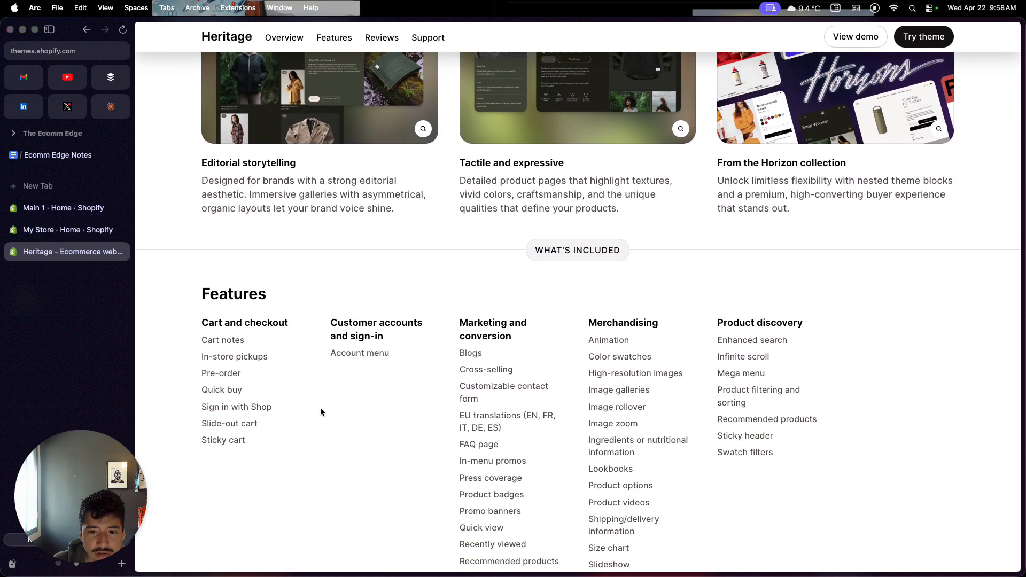
{"action": "scroll", "coordinate": [369, 472], "scroll_direction": "down", "scroll_amount": 5}
{"action": "scroll", "coordinate": [369, 470], "scroll_direction": "up", "scroll_amount": 10}
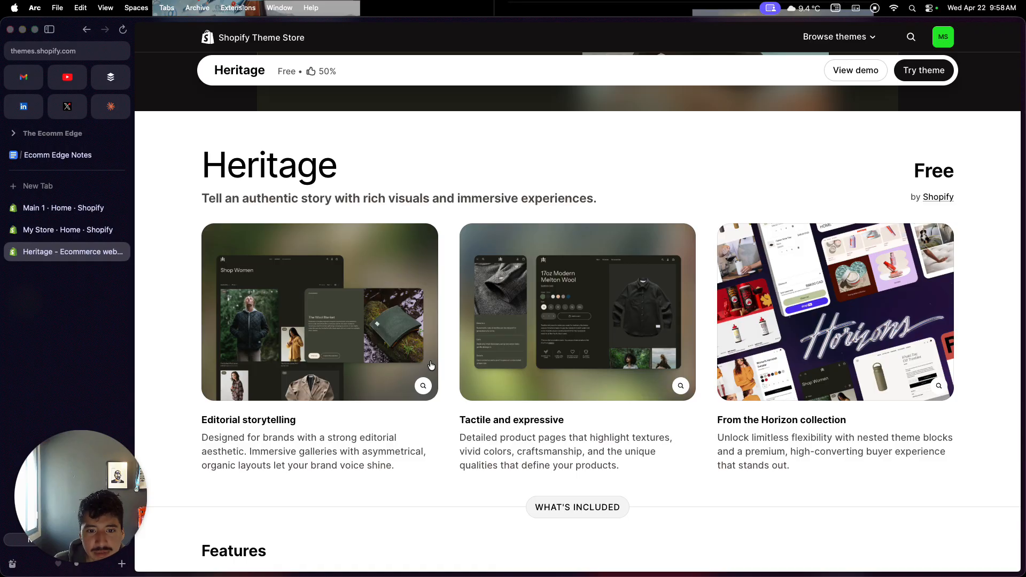
Step: Close the Heritage page, check off "Select a theme" in the Ecomm Edge Notes checklist and return to My Store
{"action": "left_click", "coordinate": [120, 252]}
{"action": "left_click", "coordinate": [57, 155]}
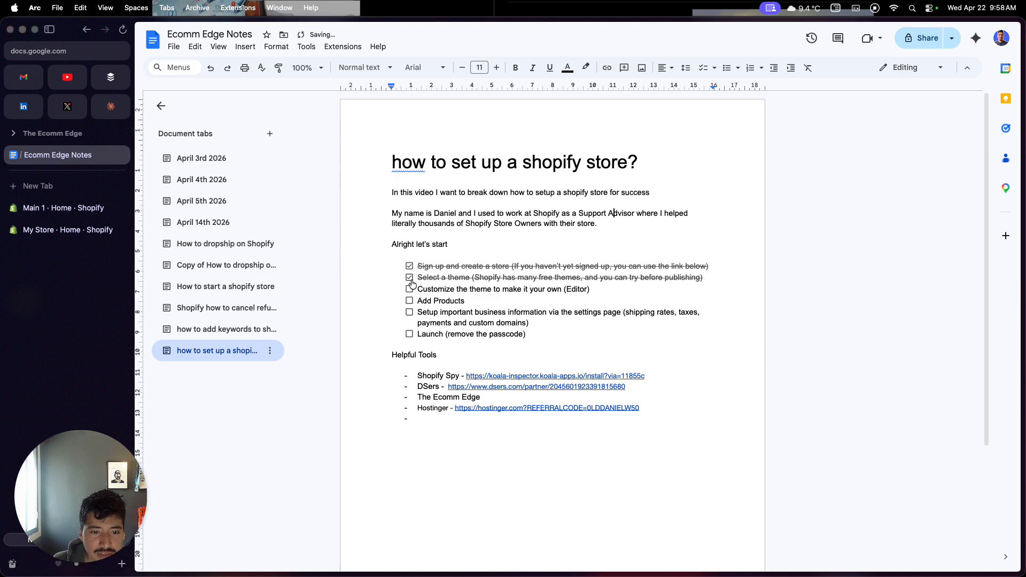
{"action": "left_click", "coordinate": [66, 235]}
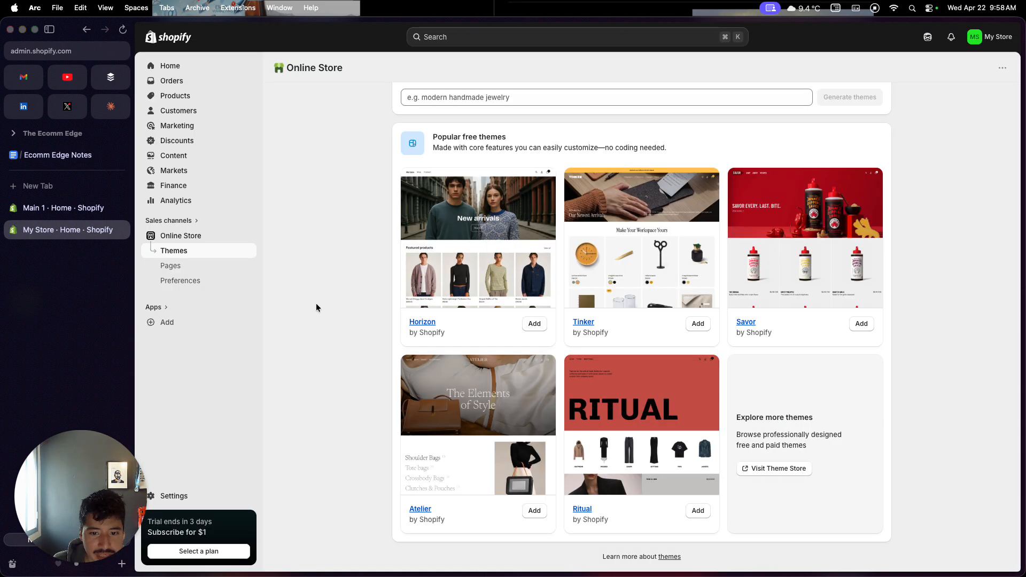
Step: Show the Tinker draft theme's additional actions on the Themes page and dismiss them
{"action": "scroll", "coordinate": [316, 303], "scroll_direction": "up", "scroll_amount": 5}
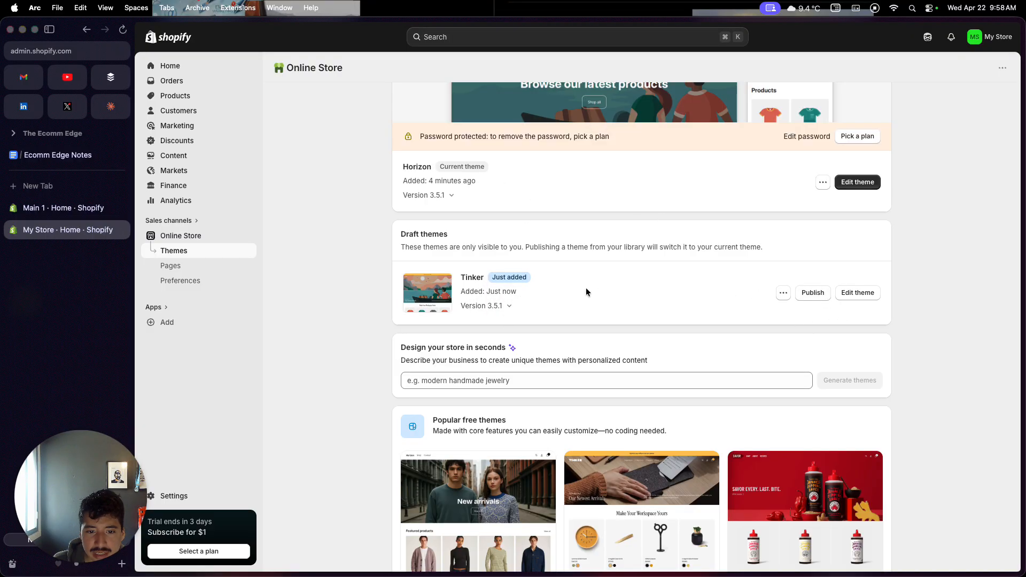
{"action": "left_click", "coordinate": [783, 293]}
{"action": "left_click", "coordinate": [736, 293]}
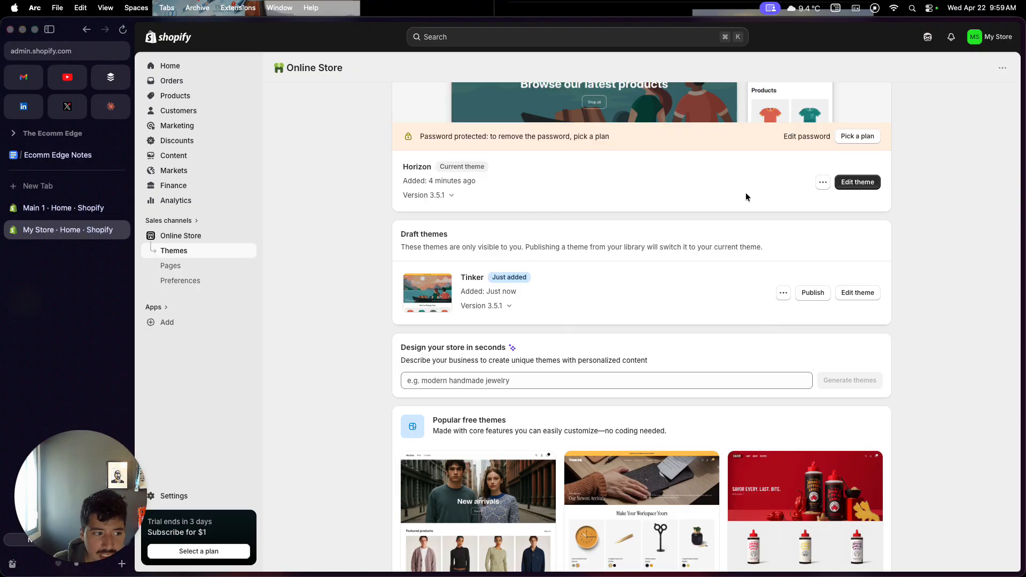
Step: Consult the notes checklist again, then open the Tinker draft theme in the theme editor
{"action": "left_click", "coordinate": [58, 155]}
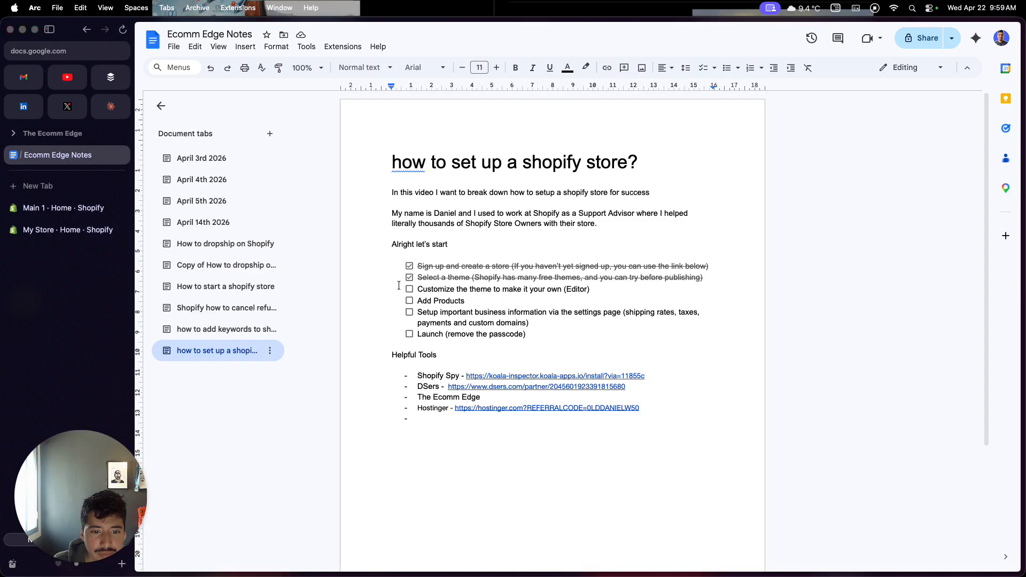
{"action": "left_click", "coordinate": [80, 240]}
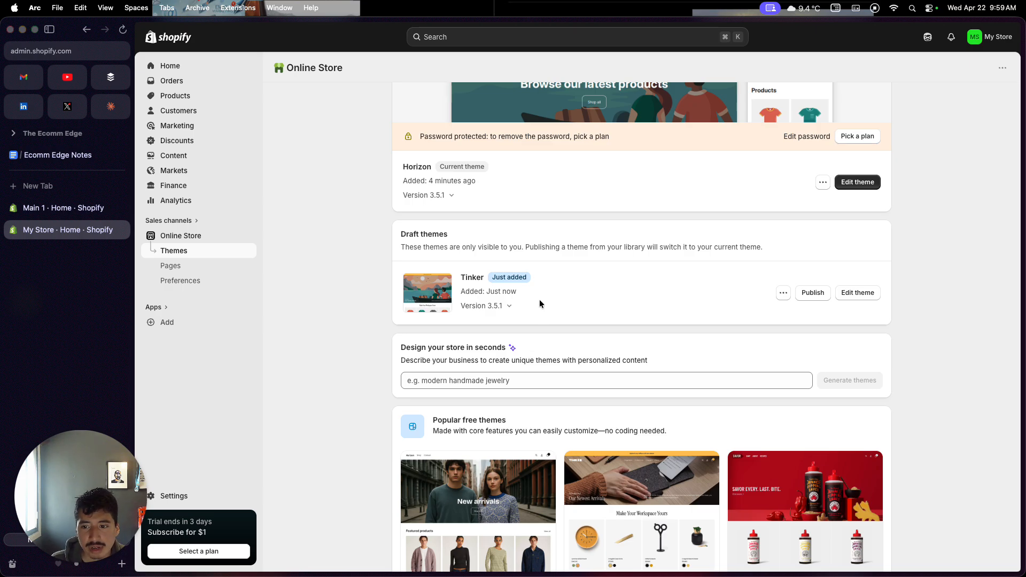
{"action": "left_click", "coordinate": [865, 293]}
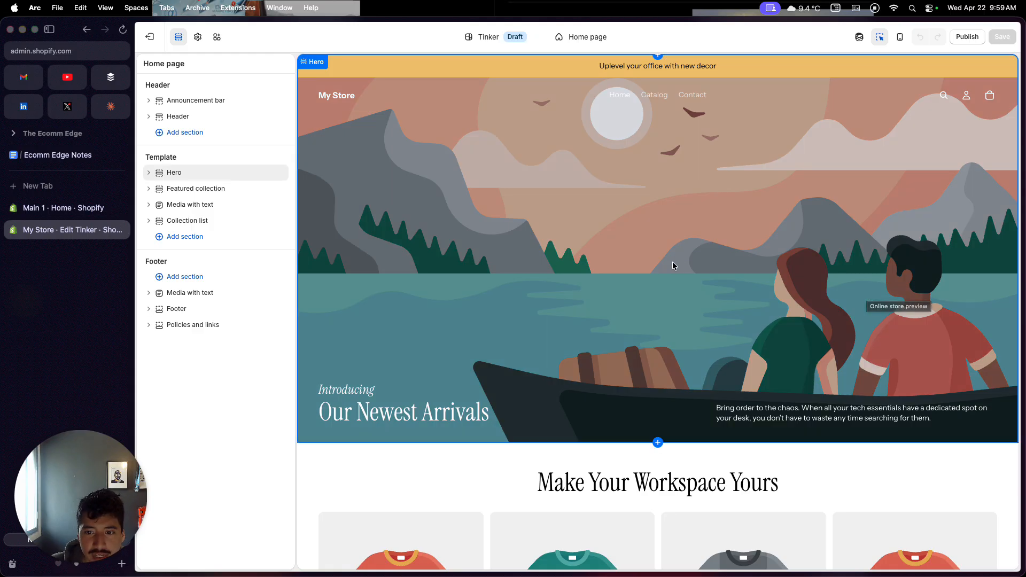
Step: Set the Hero section's first media image to the free coffee photo of a kettle pouring into a dripper on a black server
{"action": "left_click", "coordinate": [627, 262]}
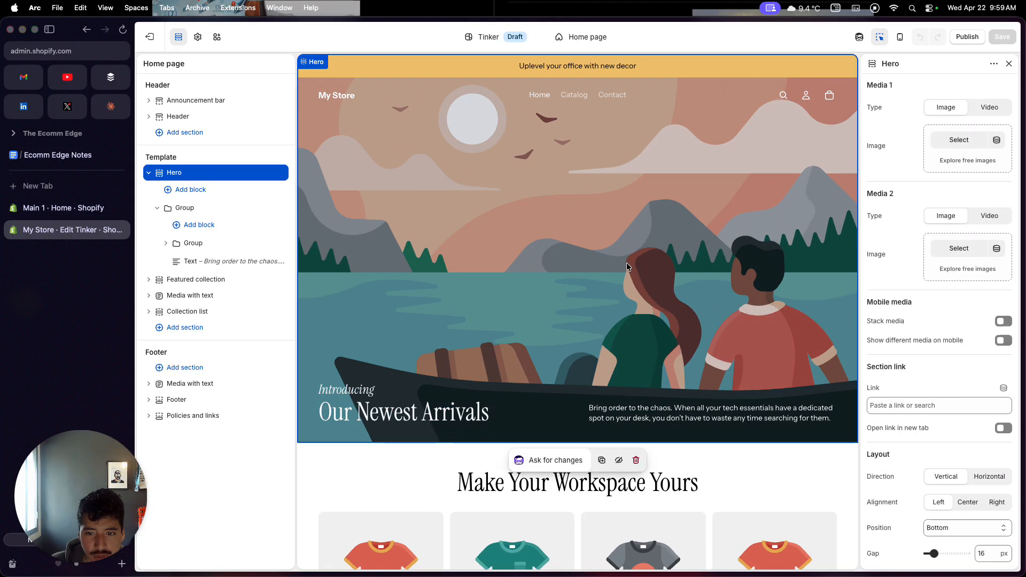
{"action": "left_click", "coordinate": [944, 163]}
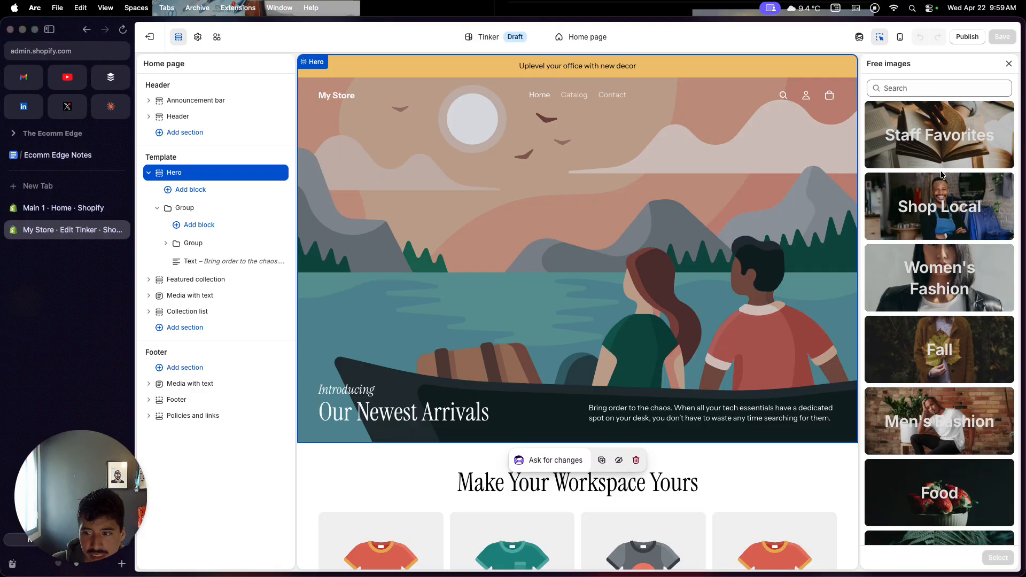
{"action": "scroll", "coordinate": [926, 244], "scroll_direction": "down", "scroll_amount": 3}
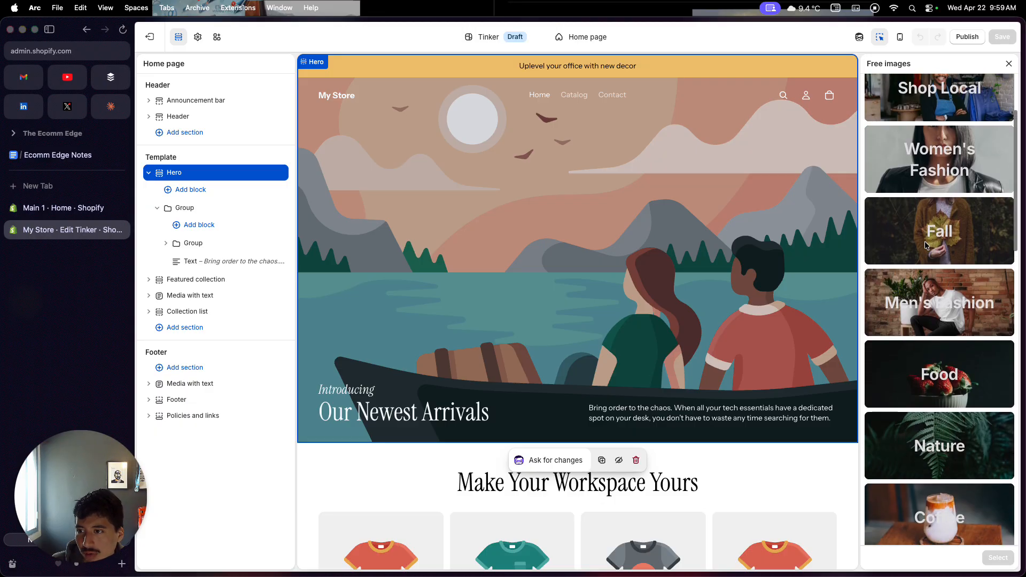
{"action": "scroll", "coordinate": [925, 245], "scroll_direction": "up", "scroll_amount": 2}
{"action": "scroll", "coordinate": [926, 244], "scroll_direction": "down", "scroll_amount": 5}
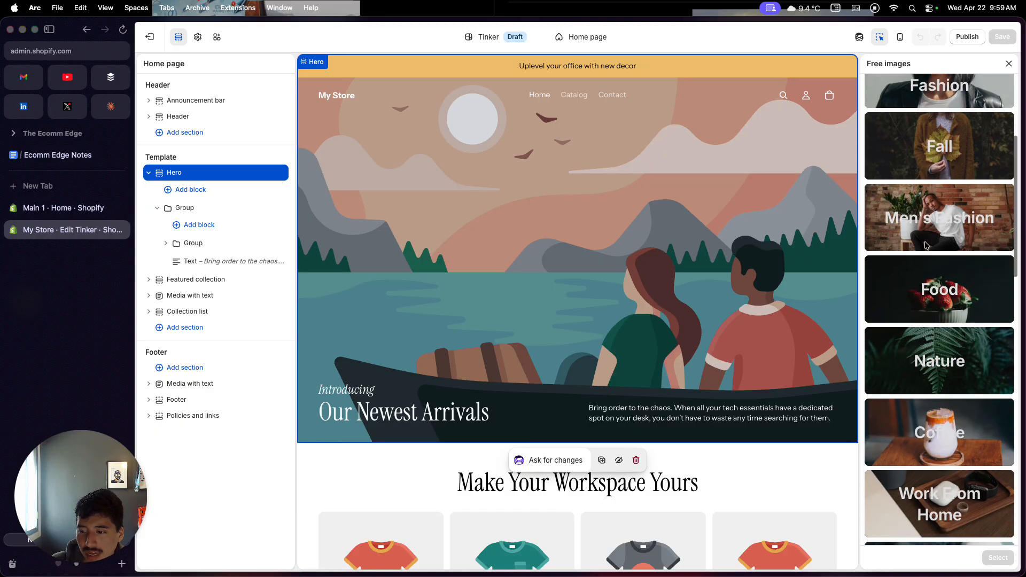
{"action": "left_click", "coordinate": [913, 400]}
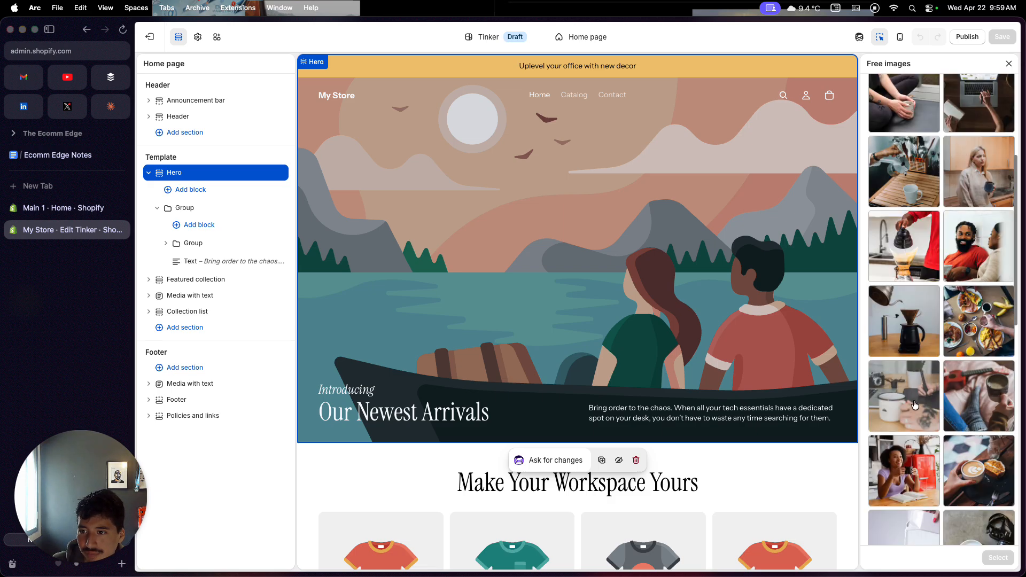
{"action": "scroll", "coordinate": [916, 405], "scroll_direction": "down", "scroll_amount": 1}
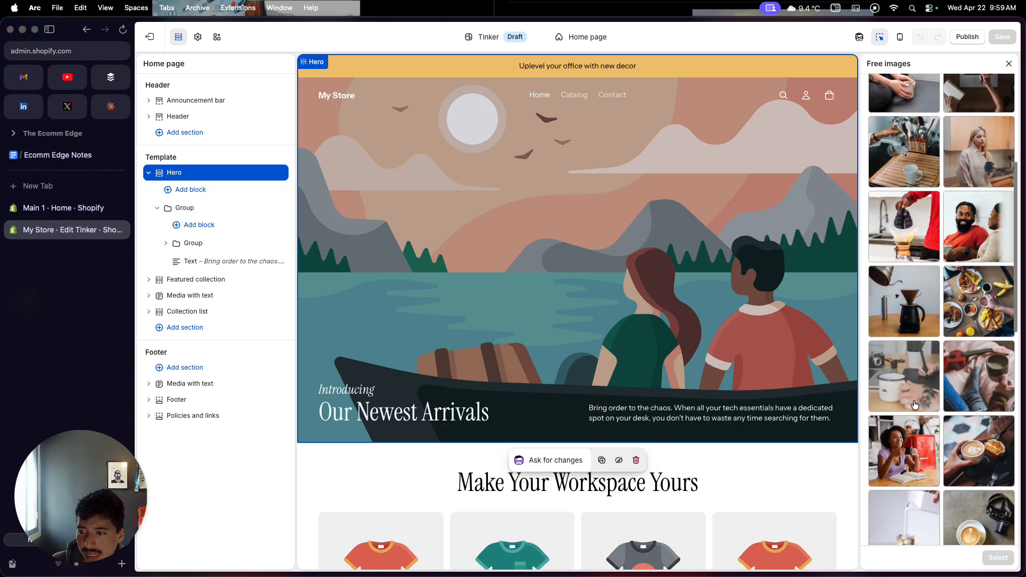
{"action": "left_click", "coordinate": [906, 307]}
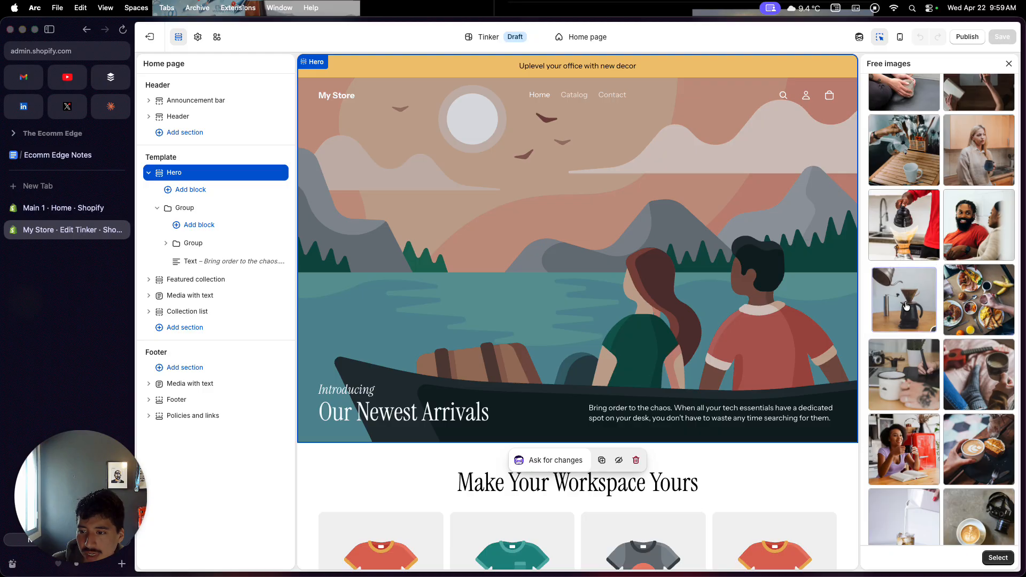
{"action": "left_click", "coordinate": [991, 559]}
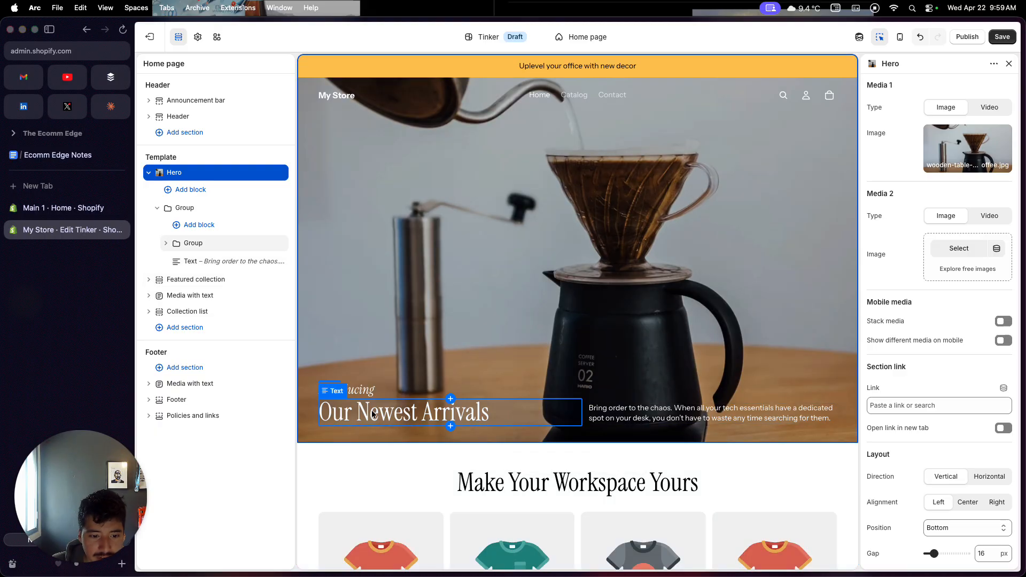
Step: Open the Hero section's "Introducing" heading text for editing
{"action": "left_click", "coordinate": [354, 387]}
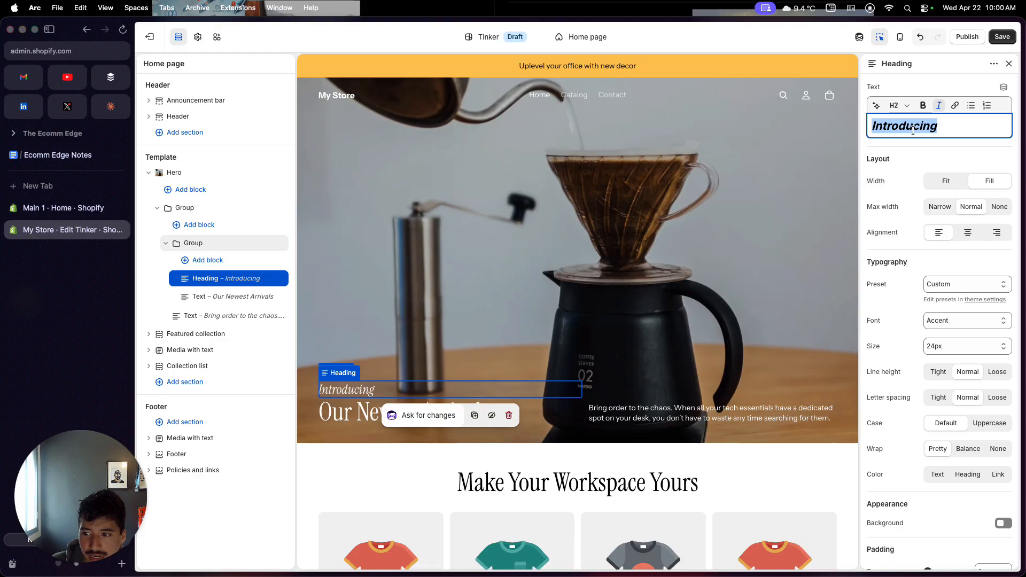
{"action": "scroll", "coordinate": [505, 428], "scroll_direction": "down", "scroll_amount": 1}
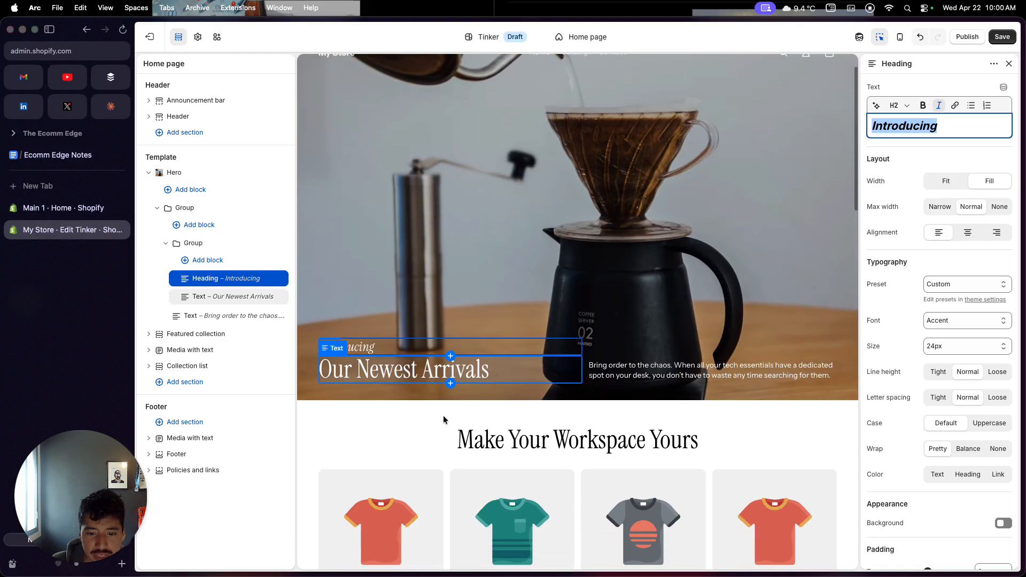
{"action": "scroll", "coordinate": [431, 429], "scroll_direction": "down", "scroll_amount": 2}
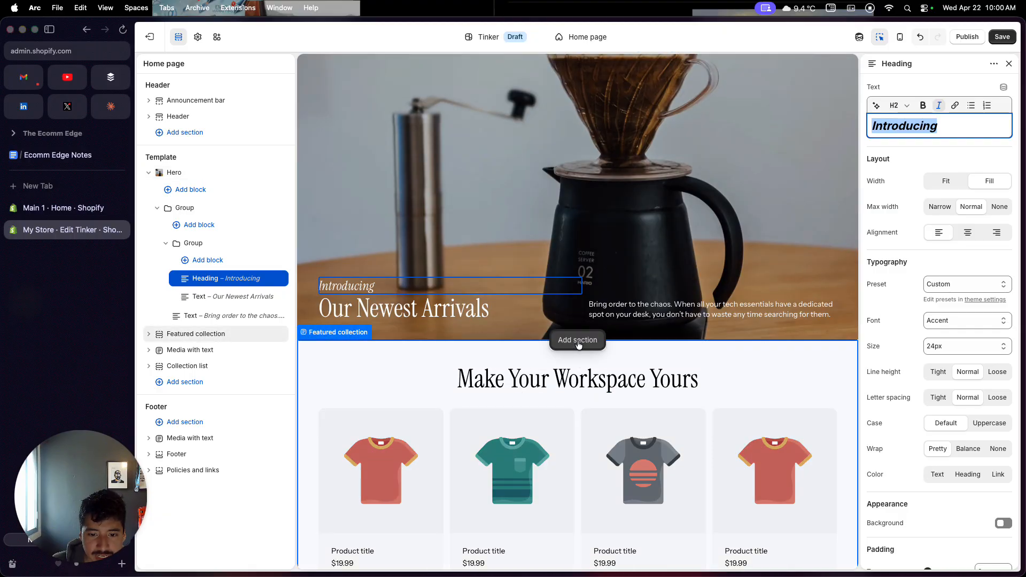
Step: Browse the theme and app sections that can be added between the Hero and Featured collection sections
{"action": "left_click", "coordinate": [578, 342]}
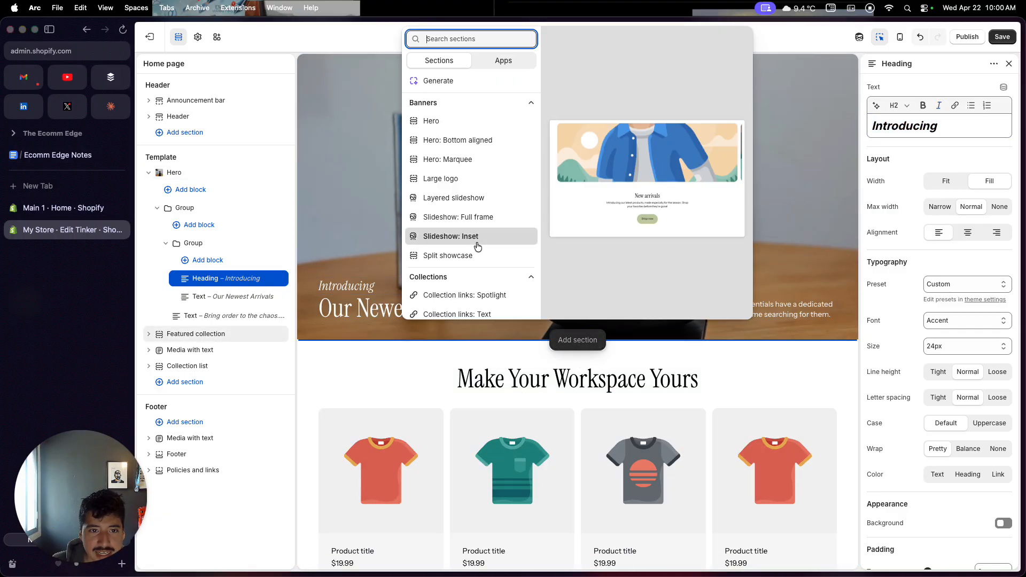
{"action": "scroll", "coordinate": [476, 236], "scroll_direction": "down", "scroll_amount": 2}
{"action": "scroll", "coordinate": [477, 246], "scroll_direction": "down", "scroll_amount": 5}
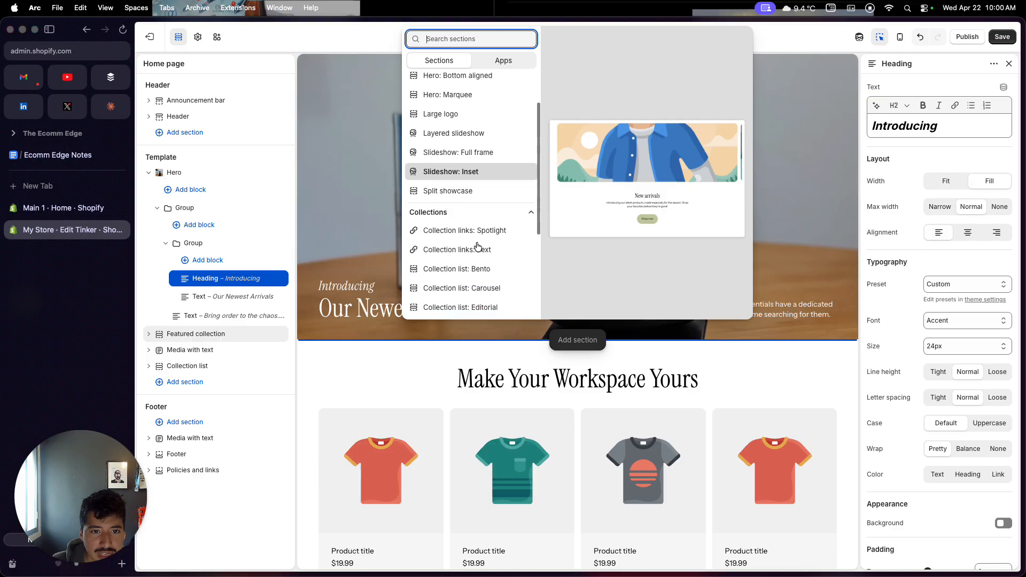
{"action": "scroll", "coordinate": [478, 246], "scroll_direction": "down", "scroll_amount": 2}
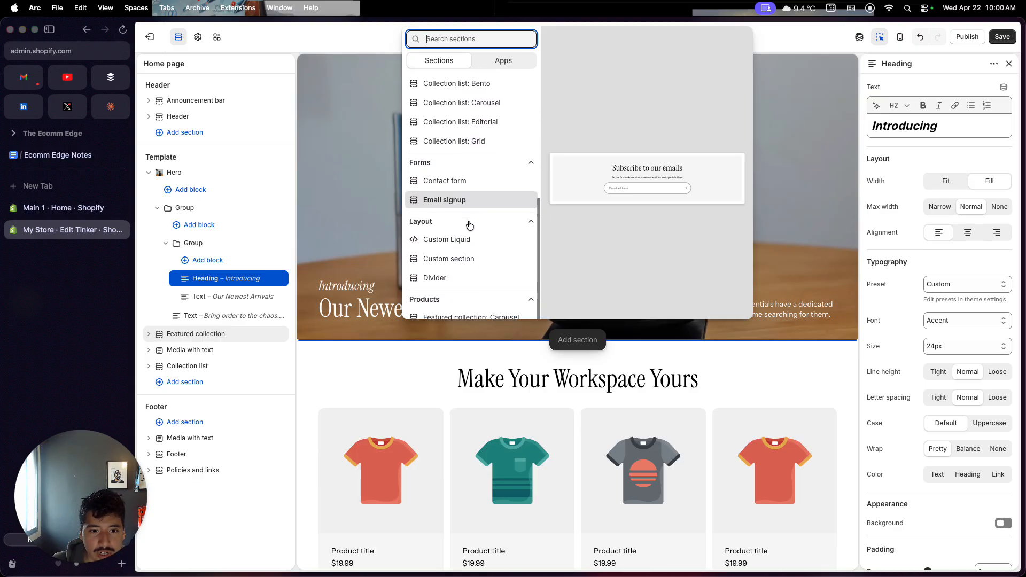
{"action": "scroll", "coordinate": [470, 213], "scroll_direction": "up", "scroll_amount": 8}
{"action": "scroll", "coordinate": [470, 222], "scroll_direction": "up", "scroll_amount": 2}
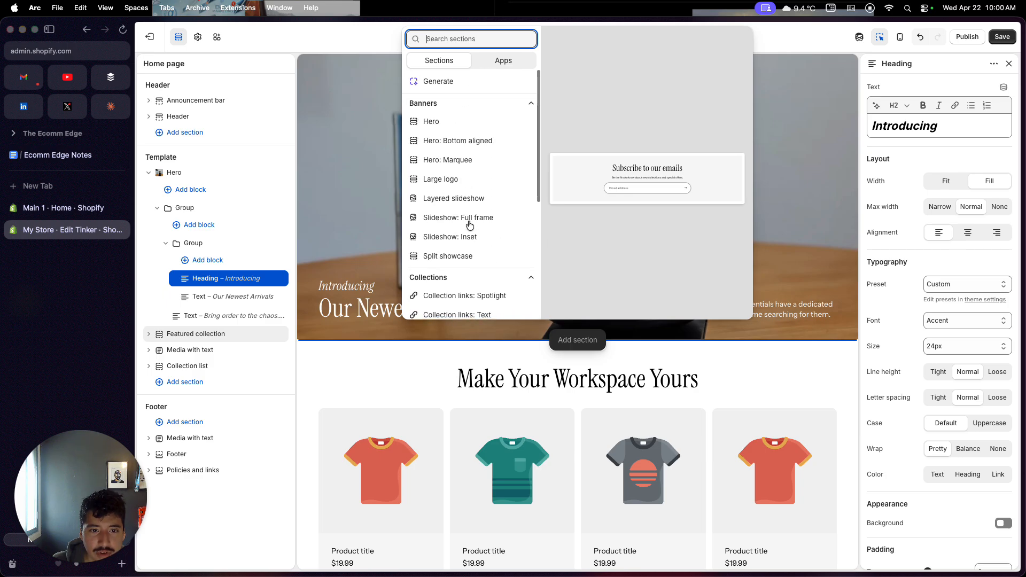
{"action": "left_click", "coordinate": [483, 63]}
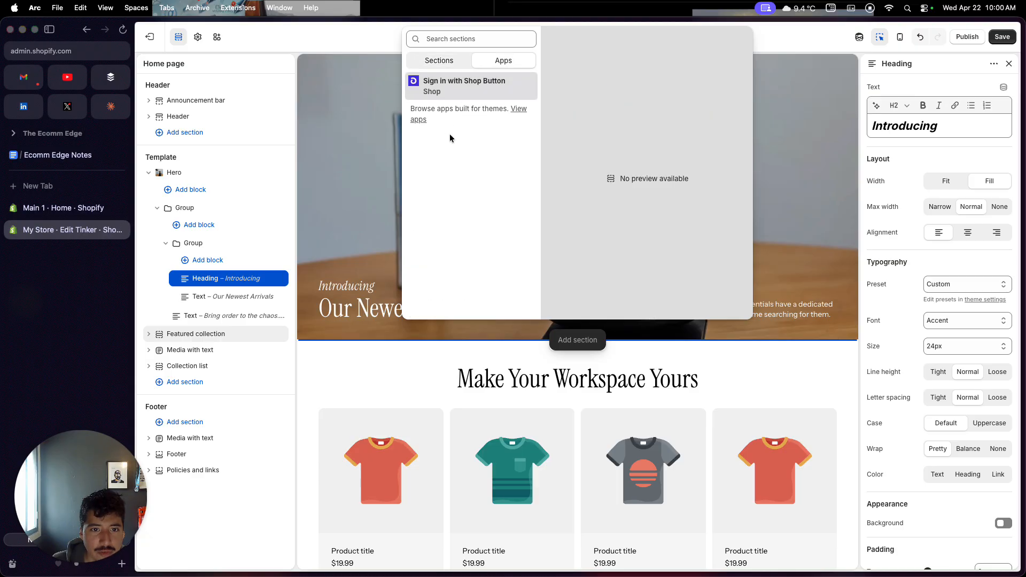
{"action": "left_click", "coordinate": [433, 65]}
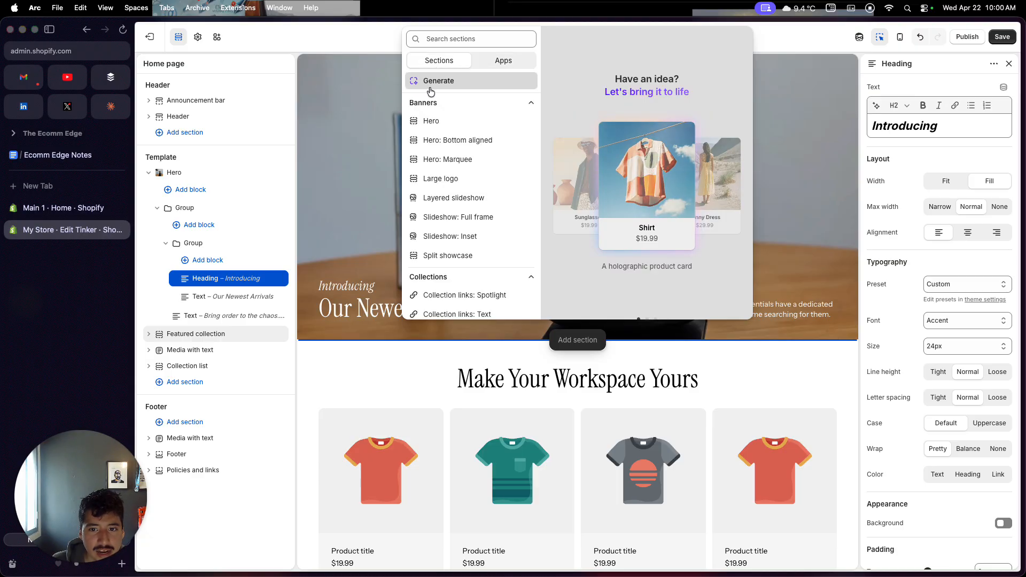
Step: Open the Generate block tool and look through the home page preview from the Hero down to the footer
{"action": "left_click", "coordinate": [431, 89]}
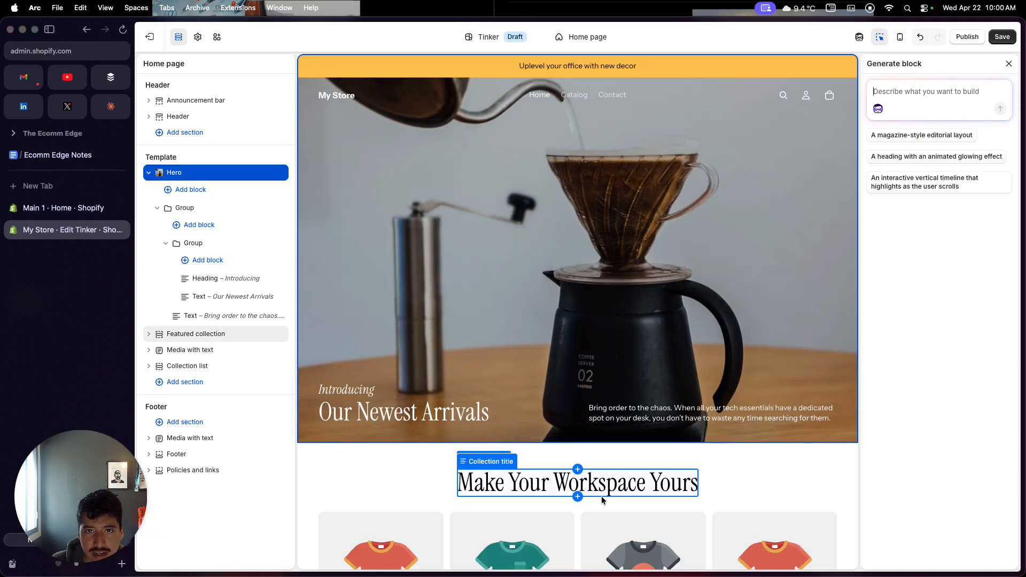
{"action": "scroll", "coordinate": [601, 497], "scroll_direction": "down", "scroll_amount": 3}
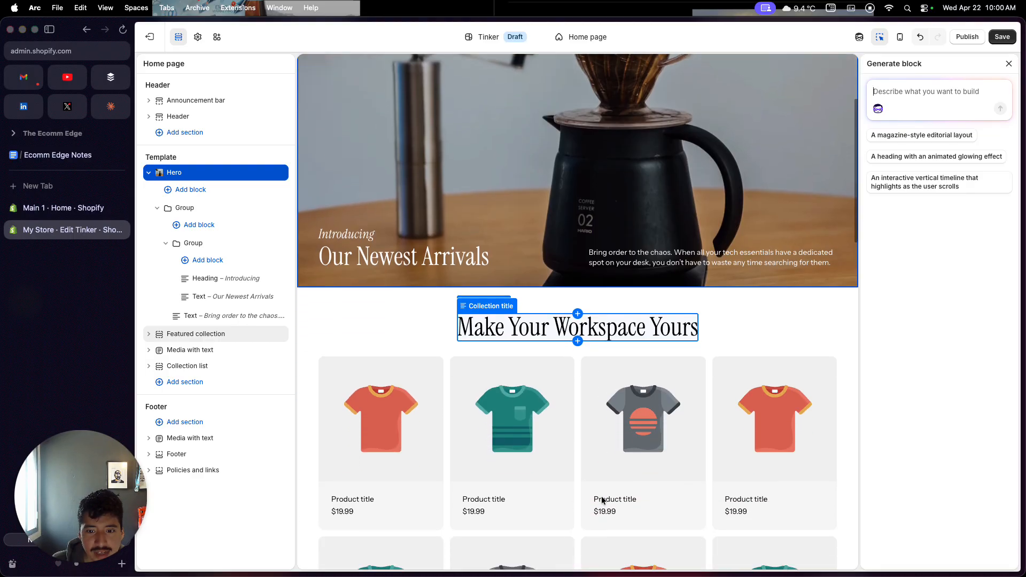
{"action": "scroll", "coordinate": [602, 500], "scroll_direction": "down", "scroll_amount": 8}
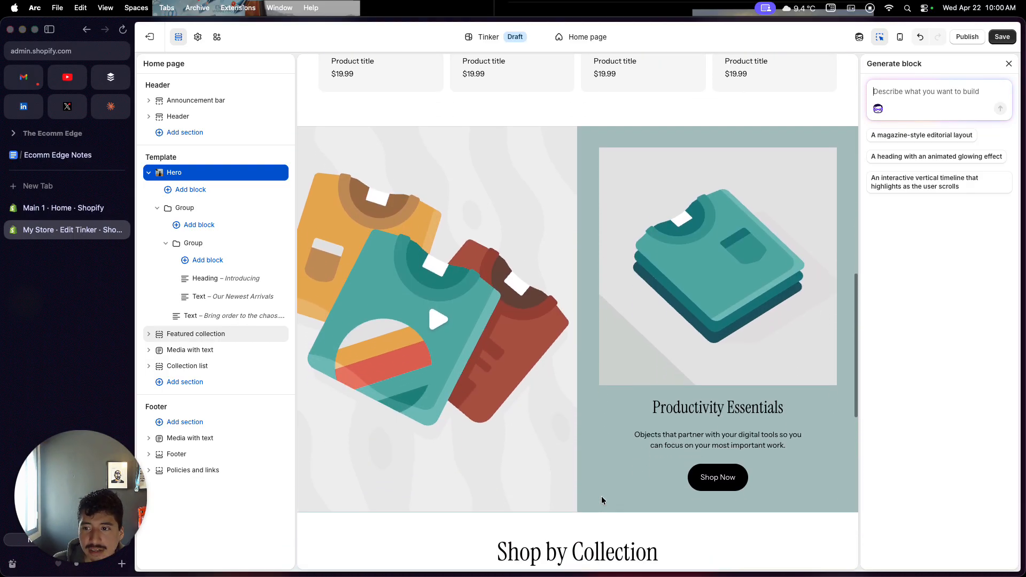
{"action": "scroll", "coordinate": [797, 336], "scroll_direction": "down", "scroll_amount": 5}
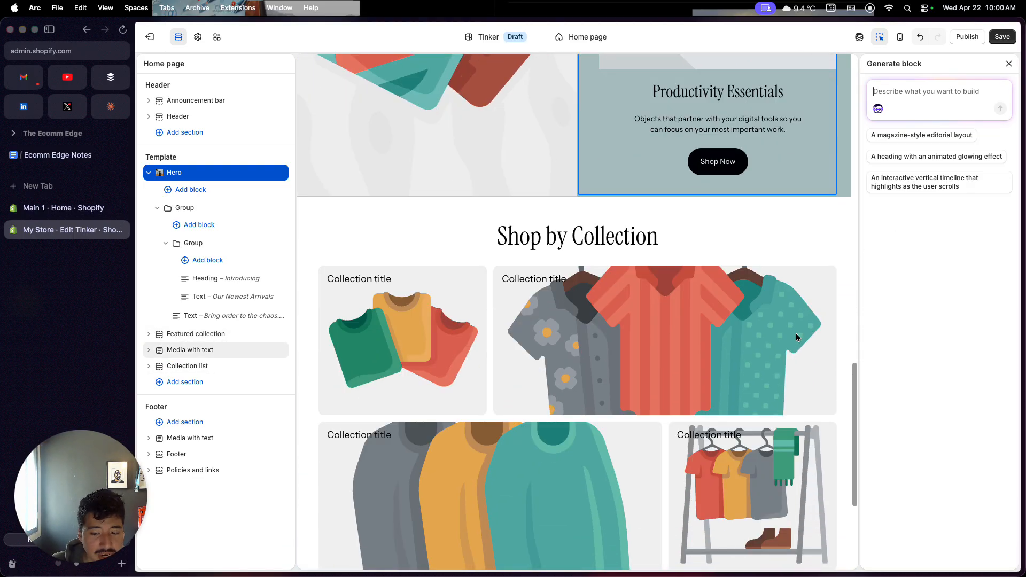
{"action": "scroll", "coordinate": [797, 336], "scroll_direction": "down", "scroll_amount": 4}
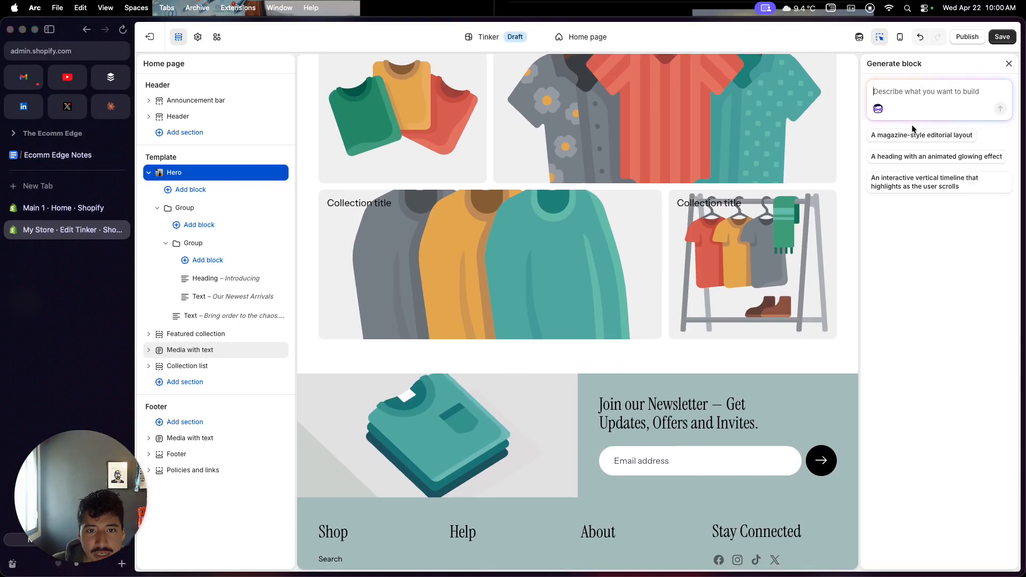
Step: Look back over the home page preview from the footer up to the Hero and Featured collection sections
{"action": "scroll", "coordinate": [790, 335], "scroll_direction": "down", "scroll_amount": 1}
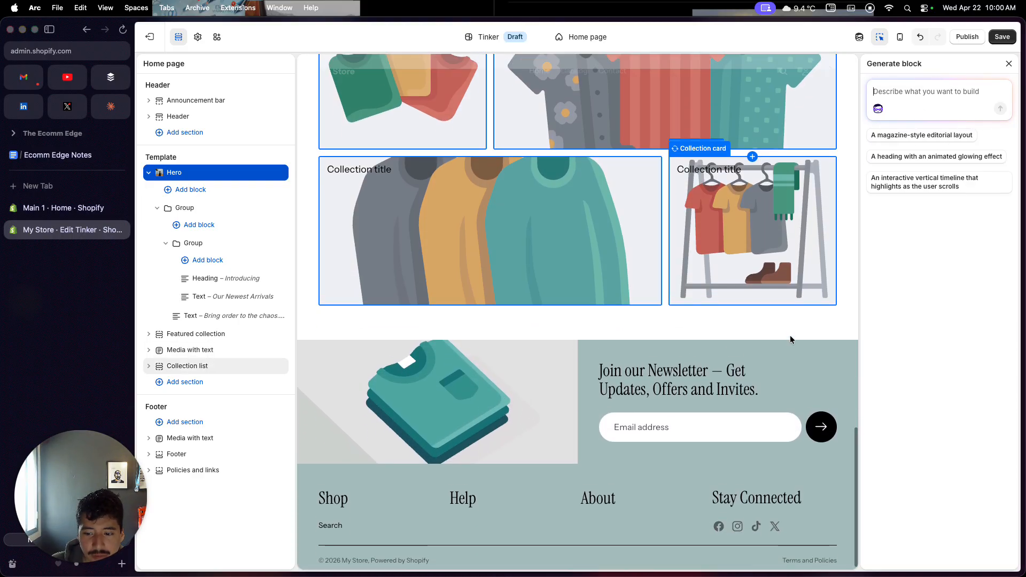
{"action": "scroll", "coordinate": [790, 337], "scroll_direction": "up", "scroll_amount": 6}
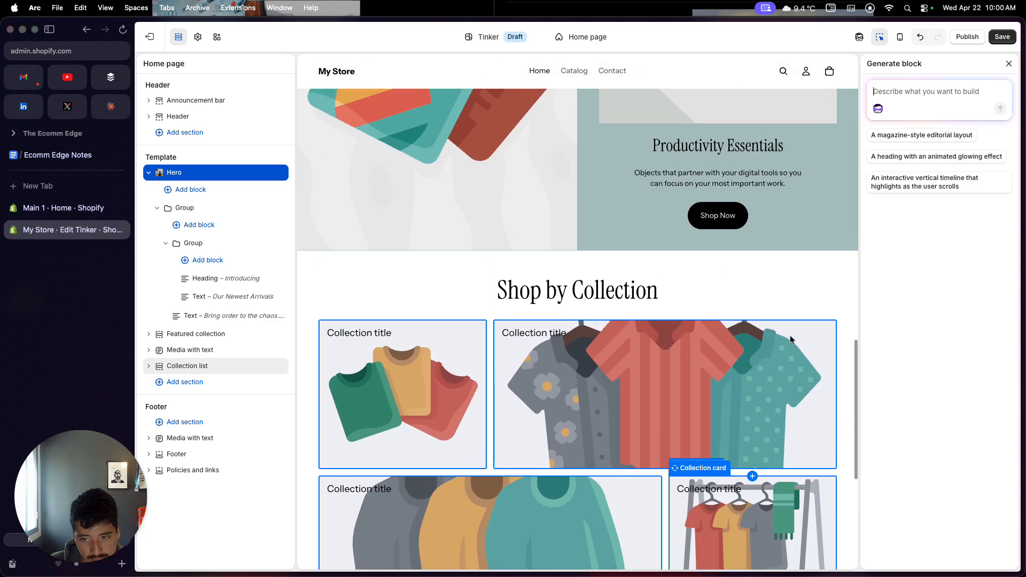
{"action": "scroll", "coordinate": [790, 340], "scroll_direction": "up", "scroll_amount": 10}
{"action": "scroll", "coordinate": [790, 335], "scroll_direction": "up", "scroll_amount": 5}
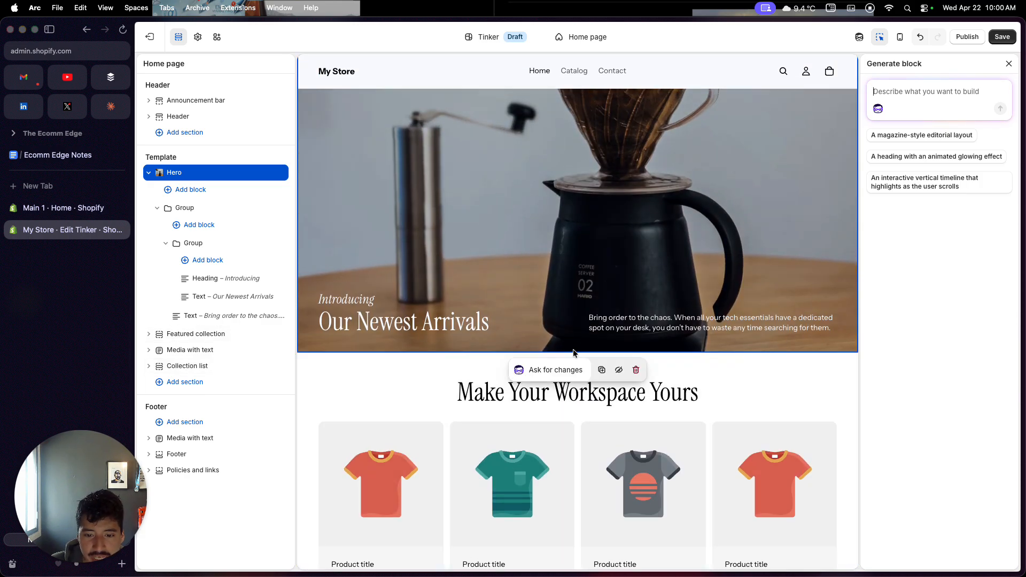
{"action": "scroll", "coordinate": [557, 451], "scroll_direction": "down", "scroll_amount": 3}
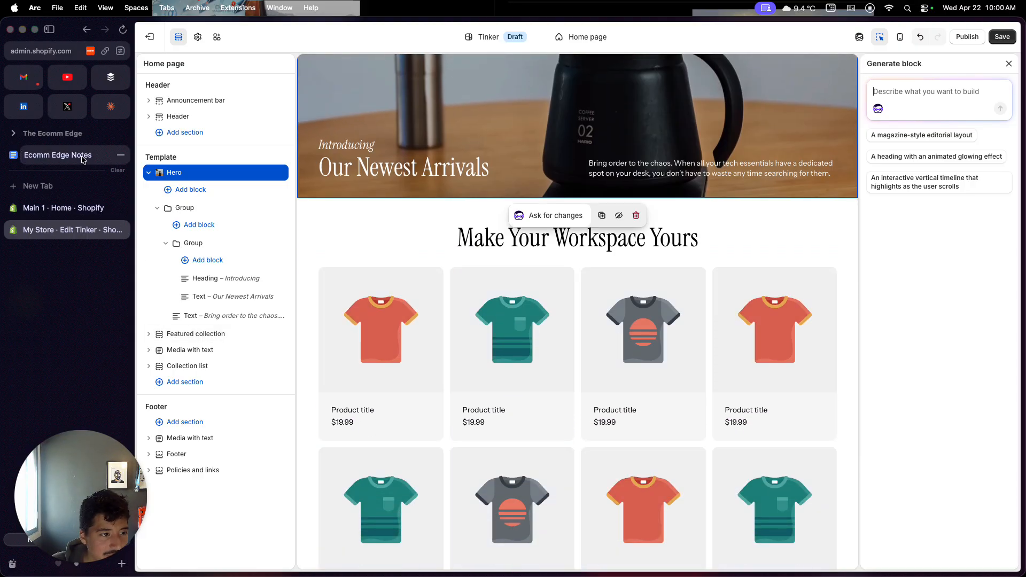
Step: Switch to the Ecomm Edge Notes Google Doc and check off "Customize the theme to make it your own (Editor)"
{"action": "left_click", "coordinate": [83, 159]}
{"action": "left_click", "coordinate": [409, 290]}
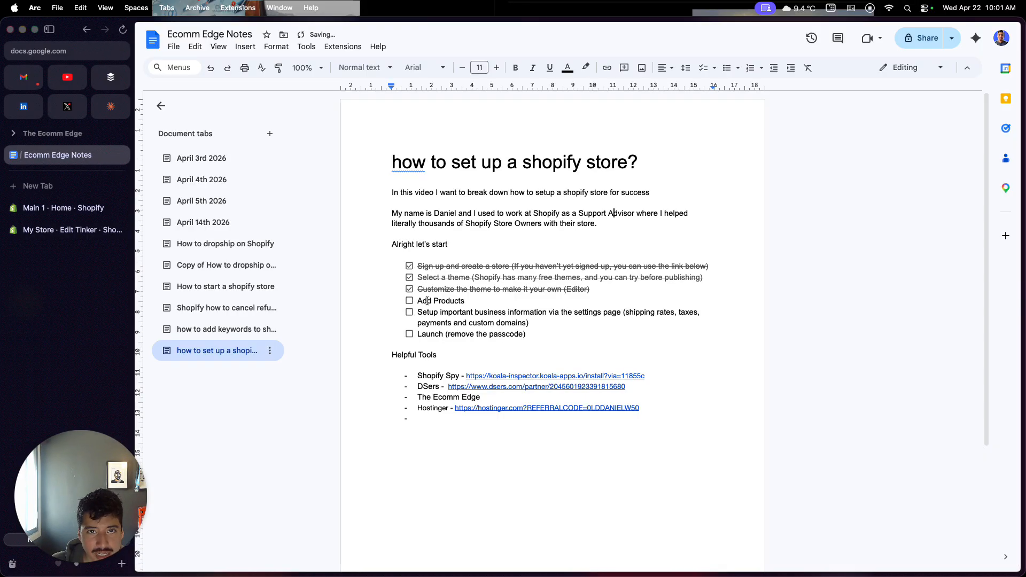
Step: Return to the Shopify theme editor, save the Tinker draft theme's changes and exit the editor
{"action": "left_click", "coordinate": [59, 236]}
{"action": "left_click", "coordinate": [1014, 39]}
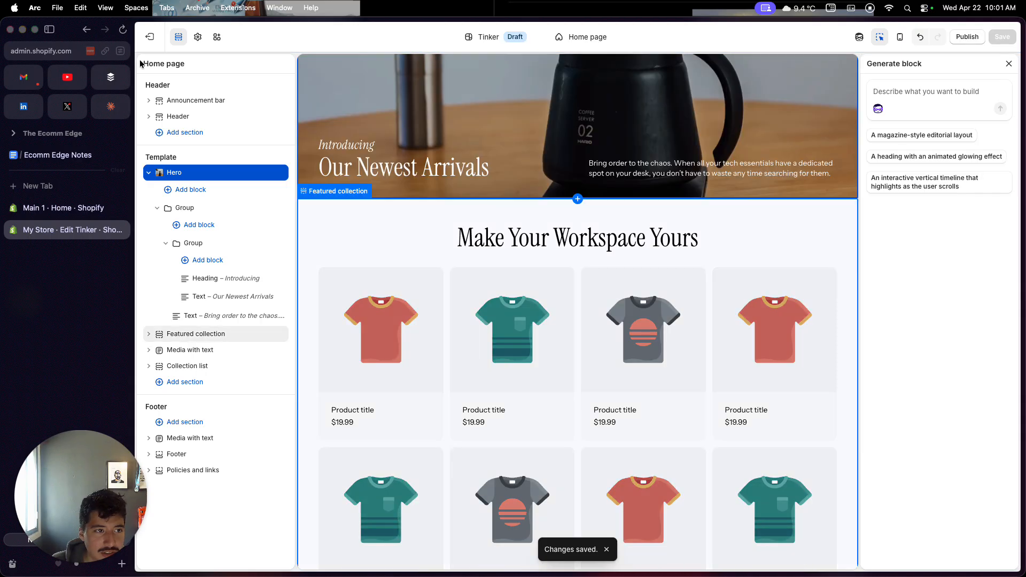
{"action": "left_click", "coordinate": [153, 37]}
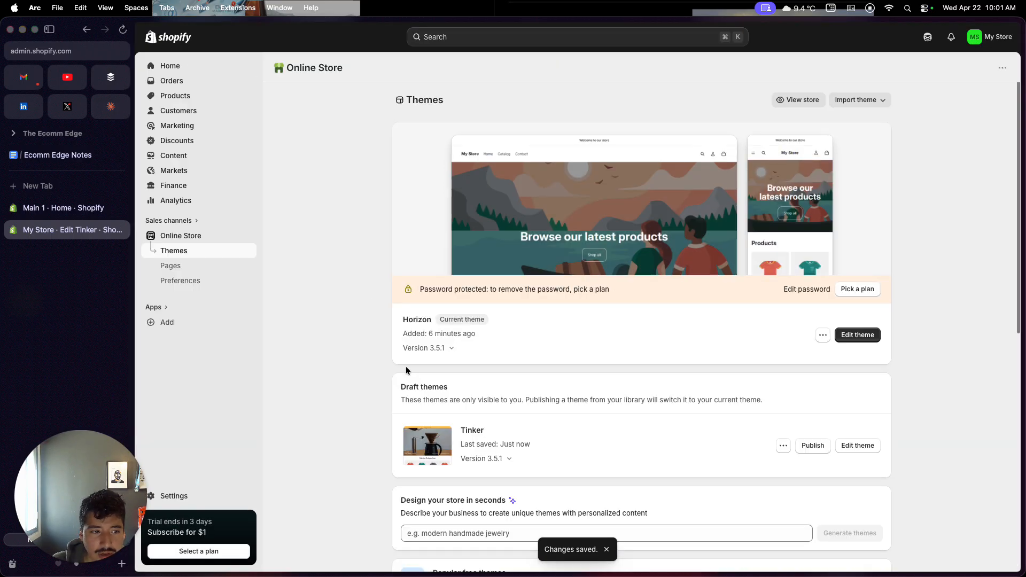
Step: Start adding a new product to the store's product list
{"action": "left_click", "coordinate": [203, 99]}
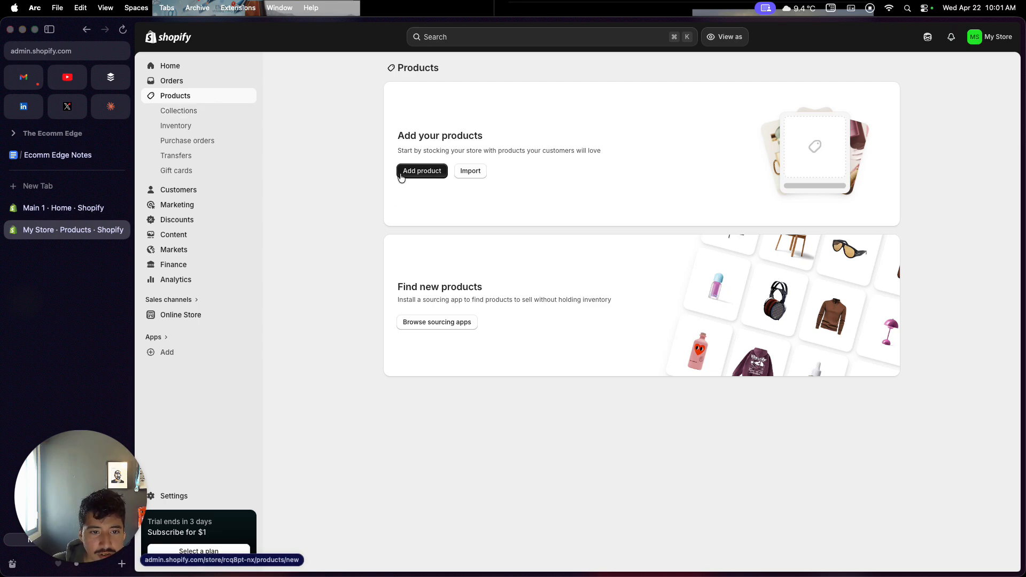
{"action": "left_click", "coordinate": [422, 171]}
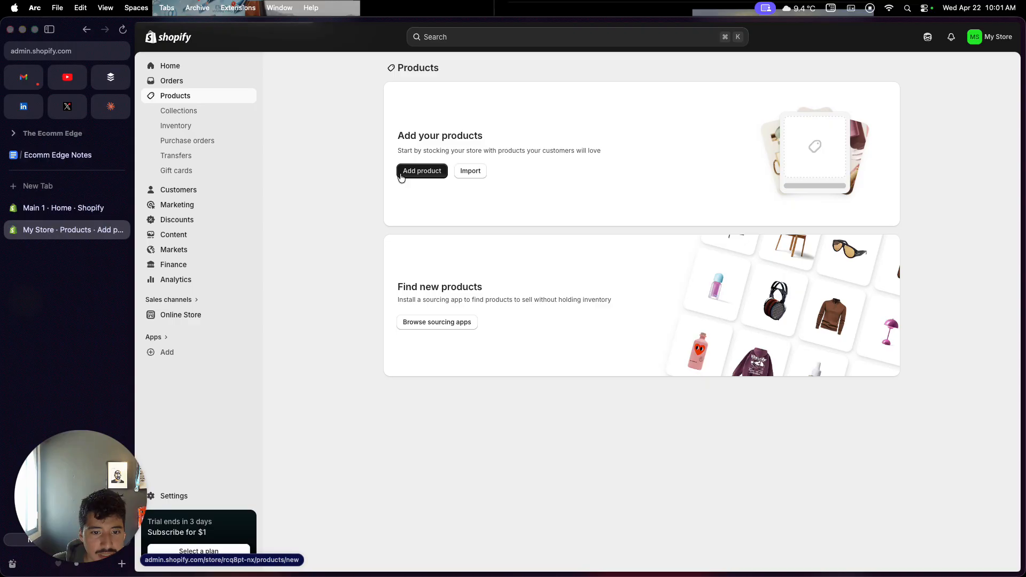
{"action": "left_click", "coordinate": [474, 109]}
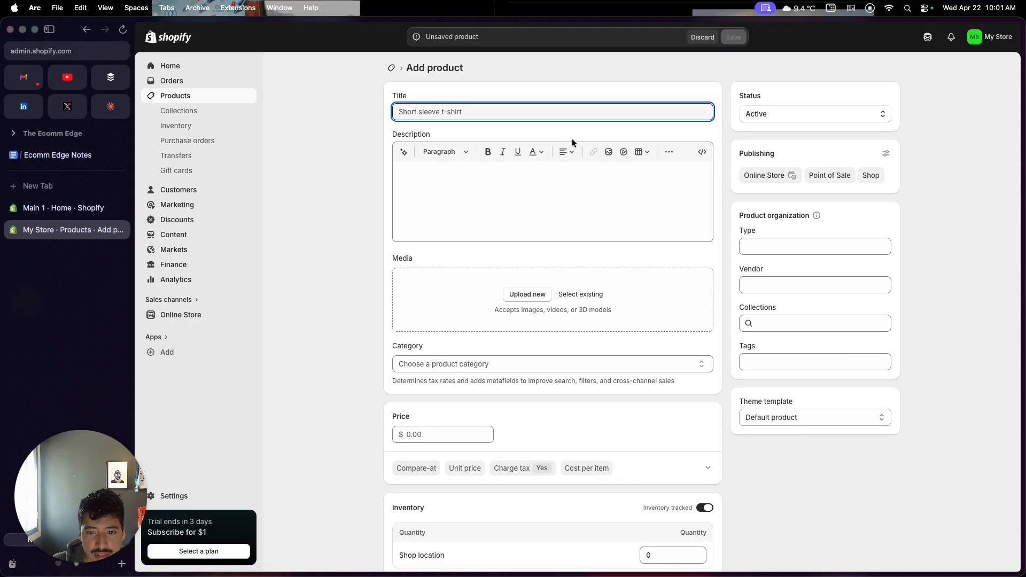
Step: Add the existing "wooden-table-with..." JPG of the pour-over coffee setup as the product's media
{"action": "left_click", "coordinate": [581, 295]}
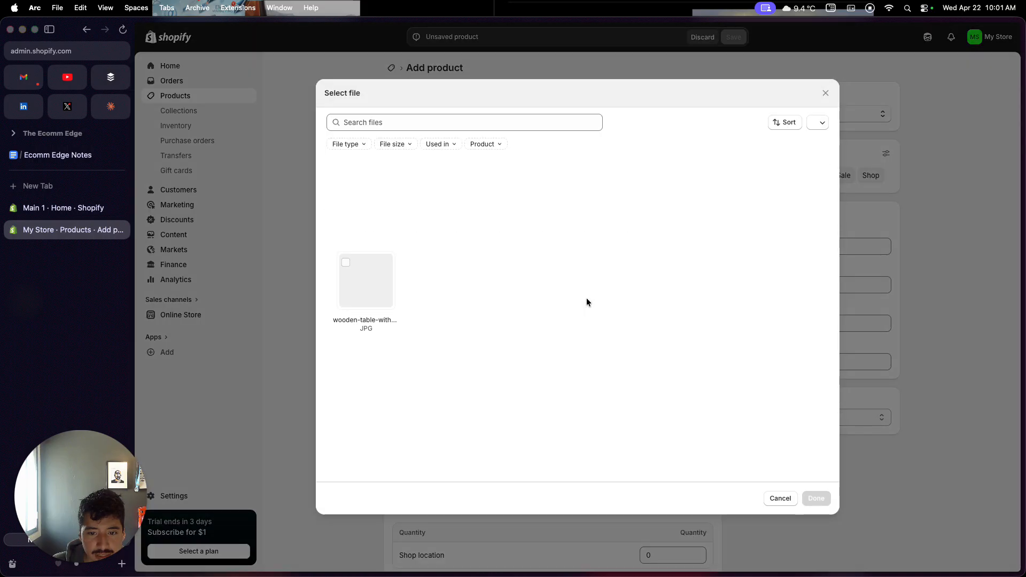
{"action": "left_click", "coordinate": [364, 293]}
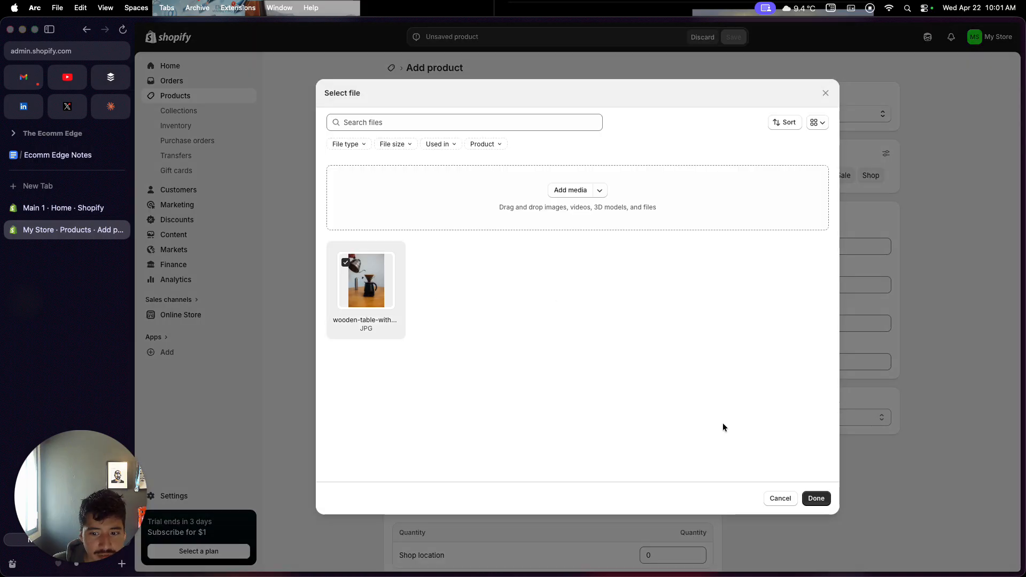
{"action": "left_click", "coordinate": [816, 499]}
Step: Enter "Coffee Mug" as the product title
{"action": "left_click", "coordinate": [466, 112]}
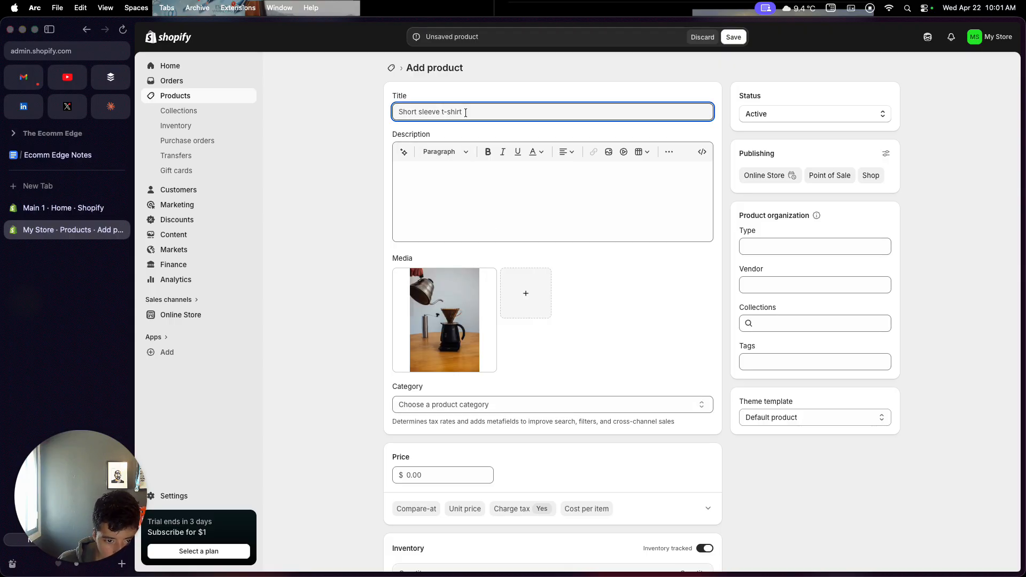
{"action": "type", "text": "Coffee Mug"}
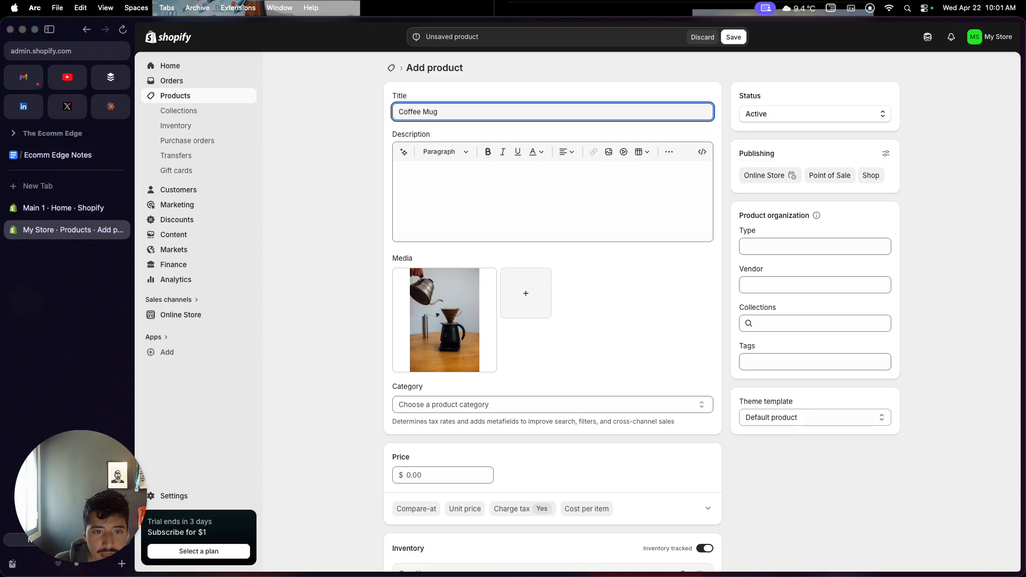
{"action": "left_click", "coordinate": [465, 177]}
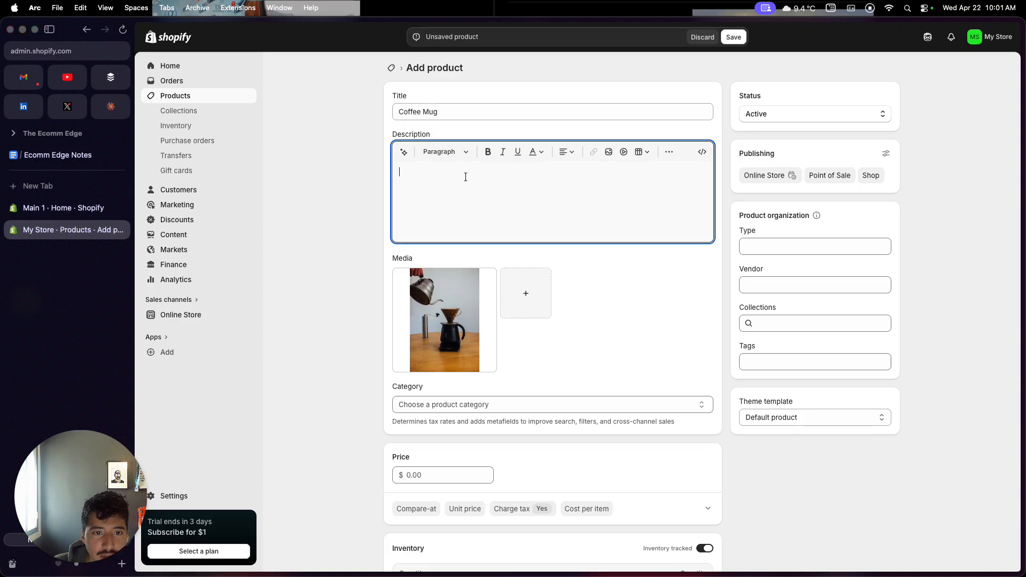
Step: Extend the product title to "High Quality Coffee Mug"
{"action": "left_click", "coordinate": [457, 114]}
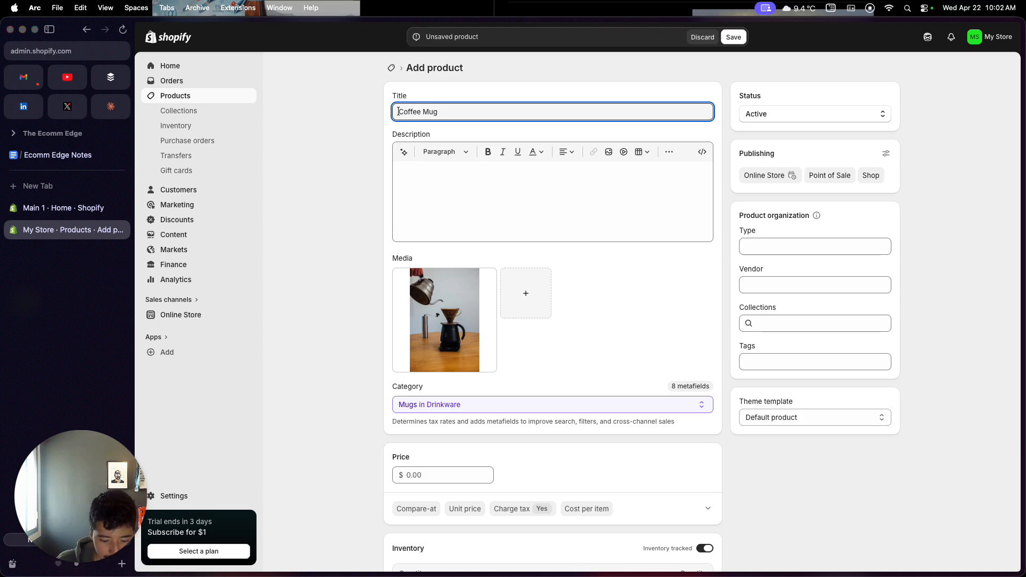
{"action": "type", "text": "ck"}
{"action": "key", "text": "BackSpace"}
{"action": "key", "text": "BackSpace"}
{"action": "key", "text": "BackSpace"}
{"action": "key", "text": "BackSpace"}
{"action": "key", "text": "BackSpace"}
{"action": "key", "text": "BackSpace"}
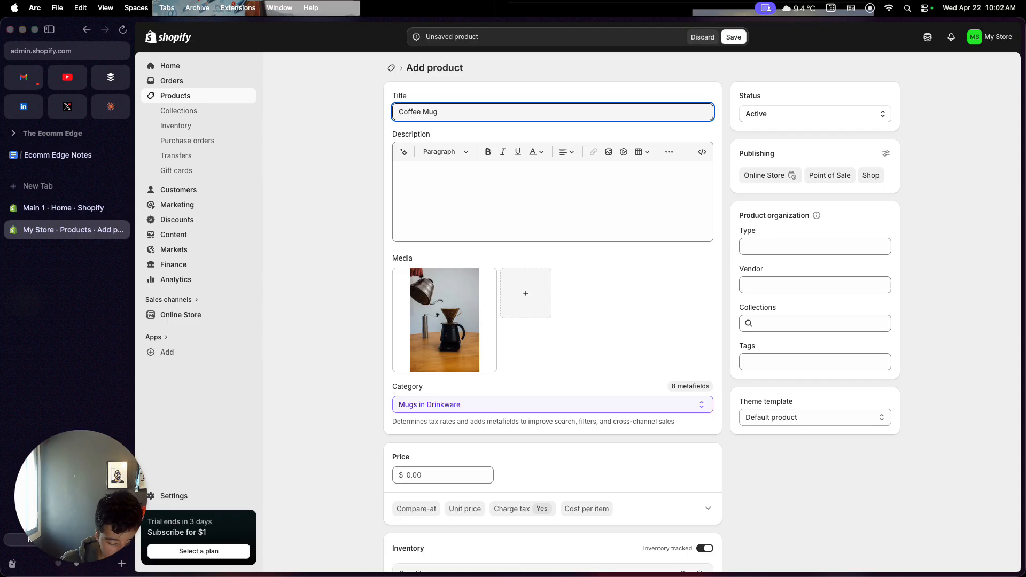
{"action": "type", "text": "High Qu"}
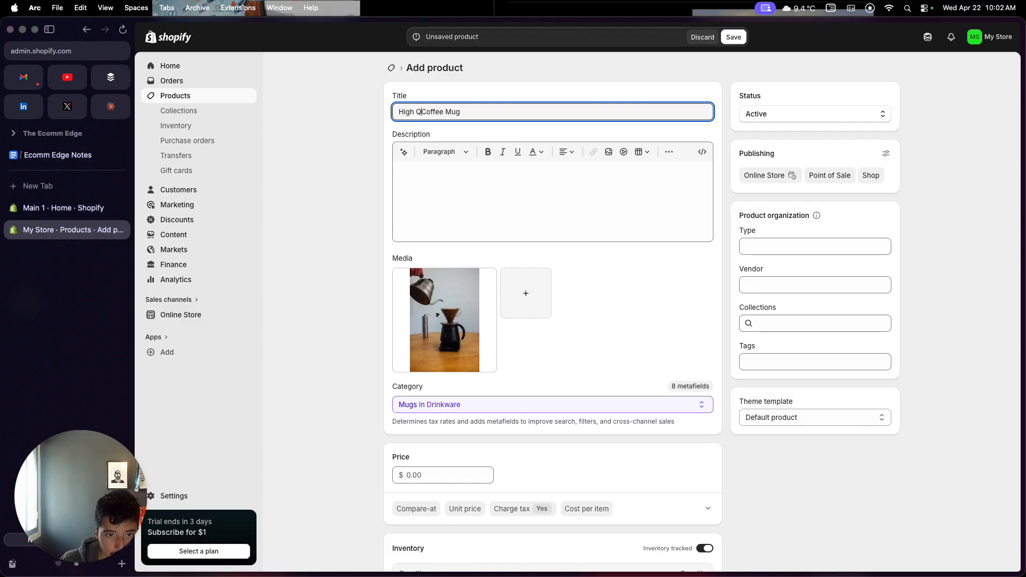
{"action": "type", "text": "ality"}
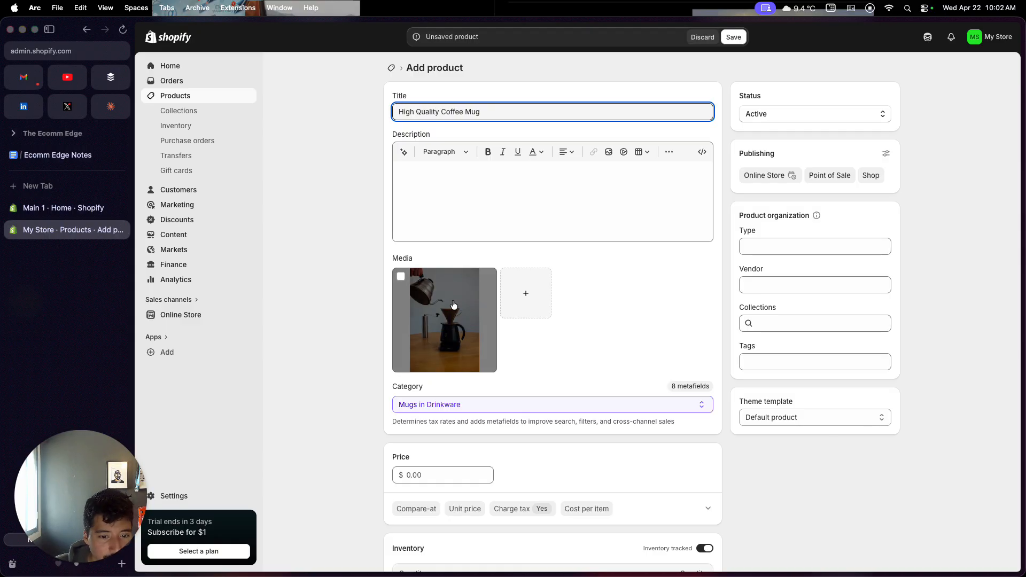
Step: Examine the product's coffee image close up in the media viewer and close it
{"action": "left_click", "coordinate": [440, 343]}
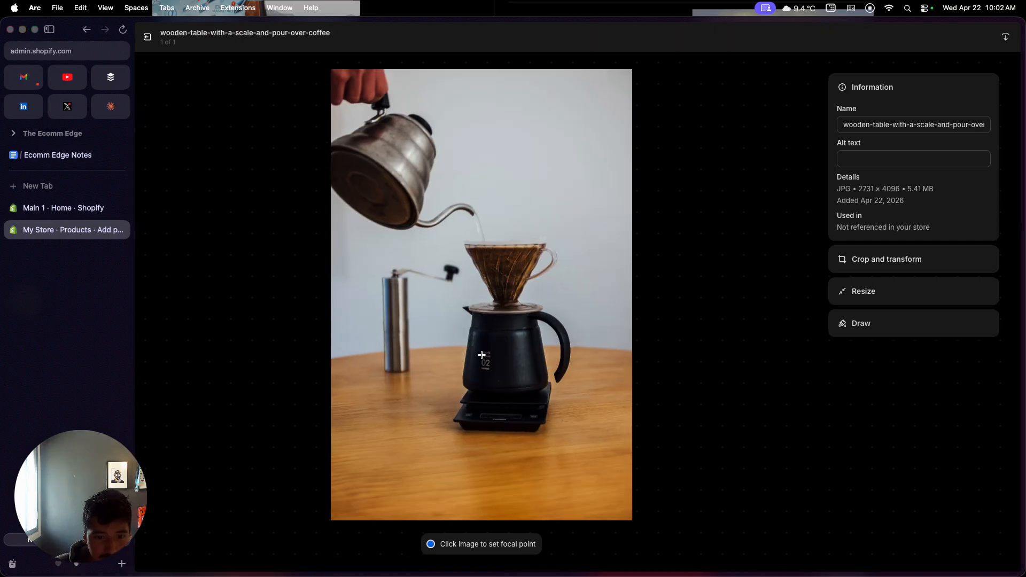
{"action": "left_click", "coordinate": [482, 355]}
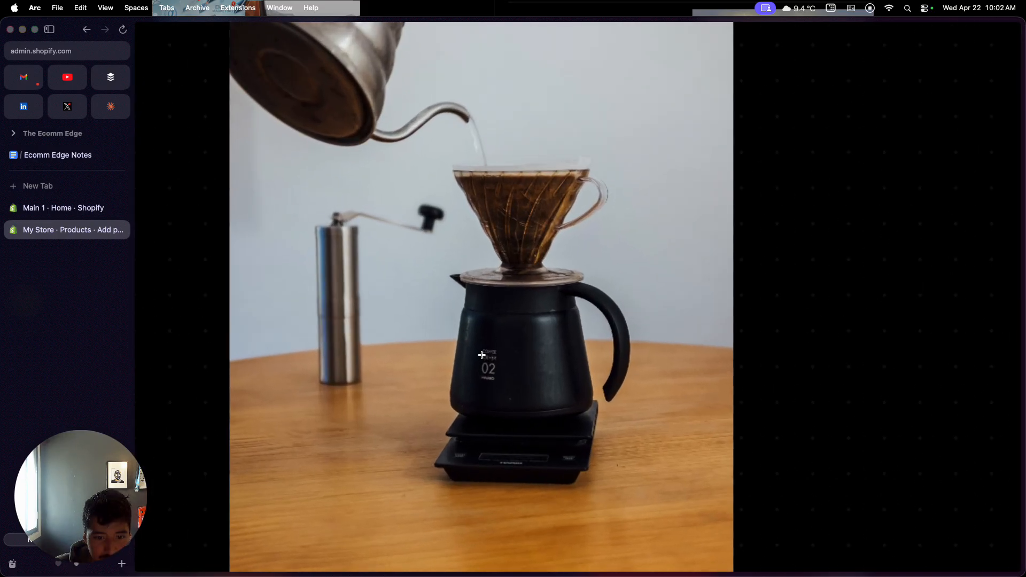
{"action": "left_click", "coordinate": [455, 422]}
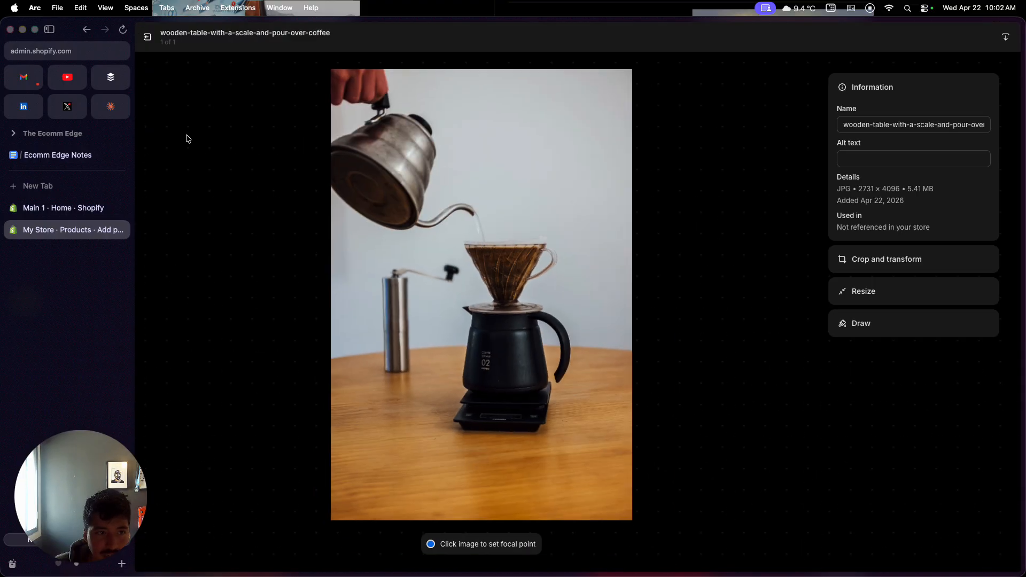
{"action": "left_click", "coordinate": [147, 37]}
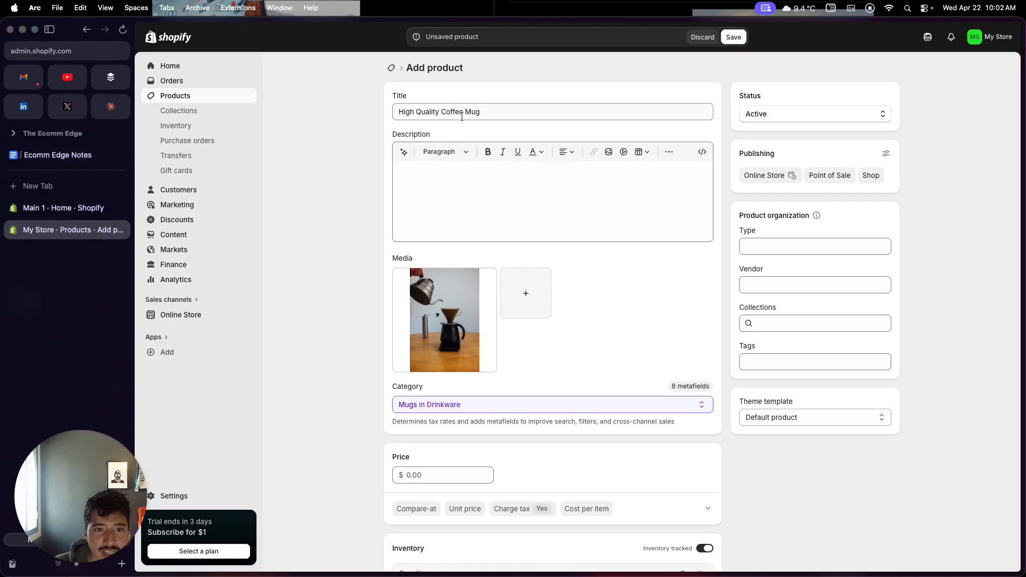
Step: Change the product title to "Jim's High Quality Coffee Maker"
{"action": "left_click_drag", "start_coordinate": [479, 111], "coordinate": [463, 111]}
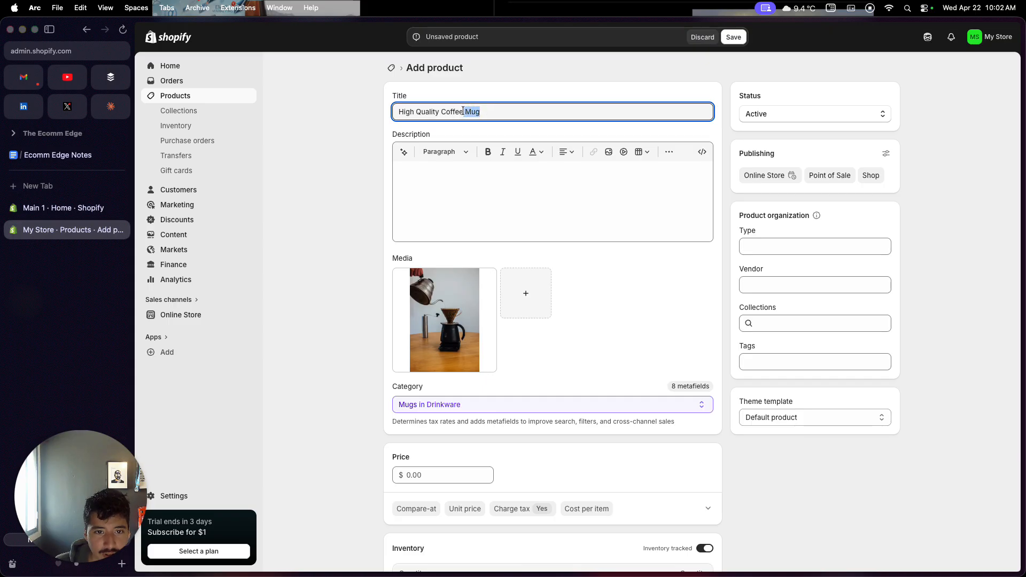
{"action": "type", "text": "Maker"}
{"action": "key", "text": "Left"}
{"action": "key", "text": "Left"}
{"action": "key", "text": "Left"}
{"action": "key", "text": "Left"}
{"action": "key", "text": "Left"}
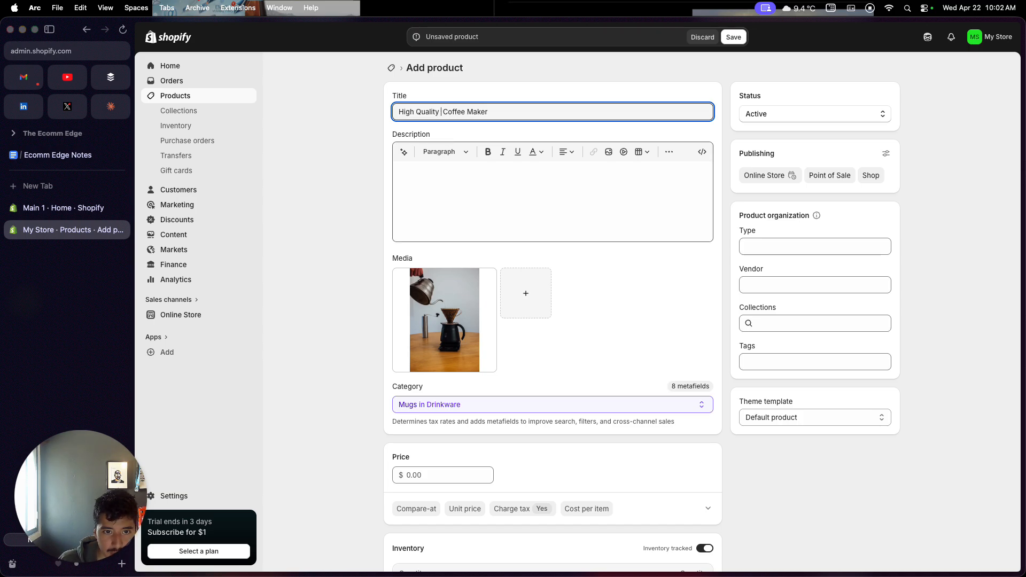
{"action": "key", "text": "BackSpace"}
{"action": "key", "text": "BackSpace"}
{"action": "key", "text": "BackSpace"}
{"action": "key", "text": "BackSpace"}
{"action": "key", "text": "BackSpace"}
{"action": "key", "text": "BackSpace"}
{"action": "key", "text": "BackSpace"}
{"action": "key", "text": "BackSpace"}
{"action": "key", "text": "BackSpace"}
{"action": "key", "text": "BackSpace"}
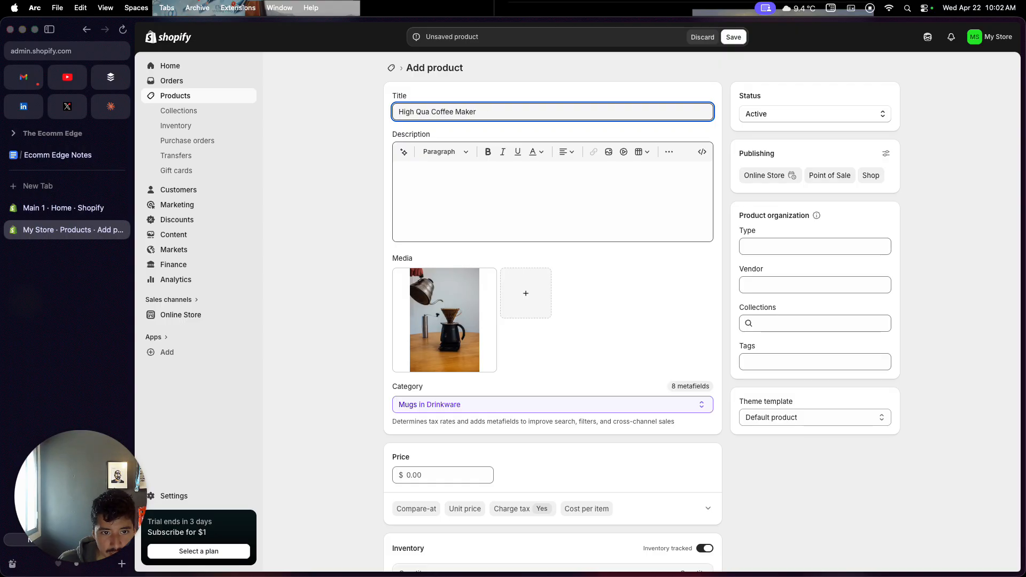
{"action": "key", "text": "BackSpace"}
{"action": "key", "text": "BackSpace"}
{"action": "key", "text": "BackSpace"}
{"action": "type", "text": "Jim's"}
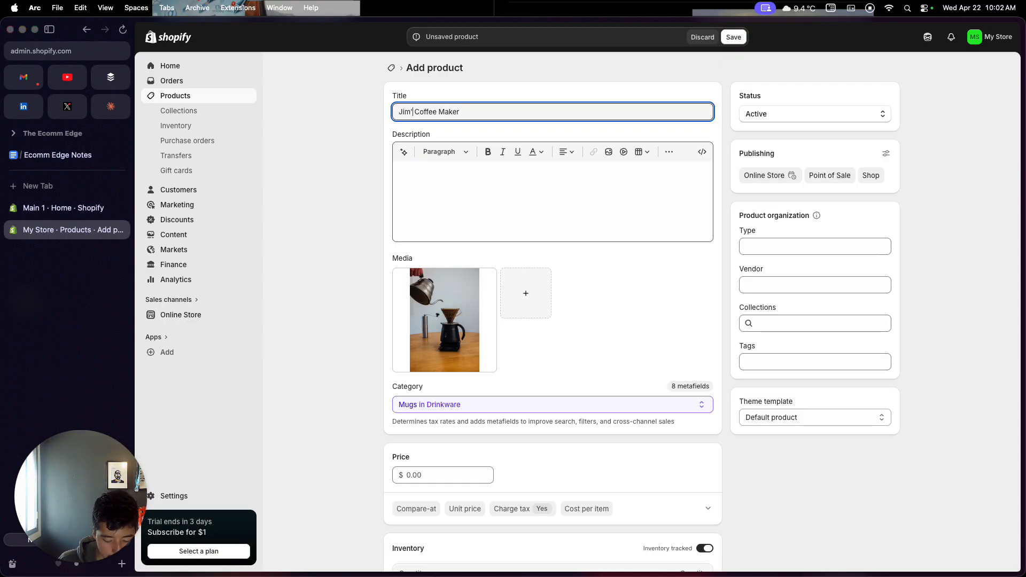
{"action": "key", "text": "BackSpace"}
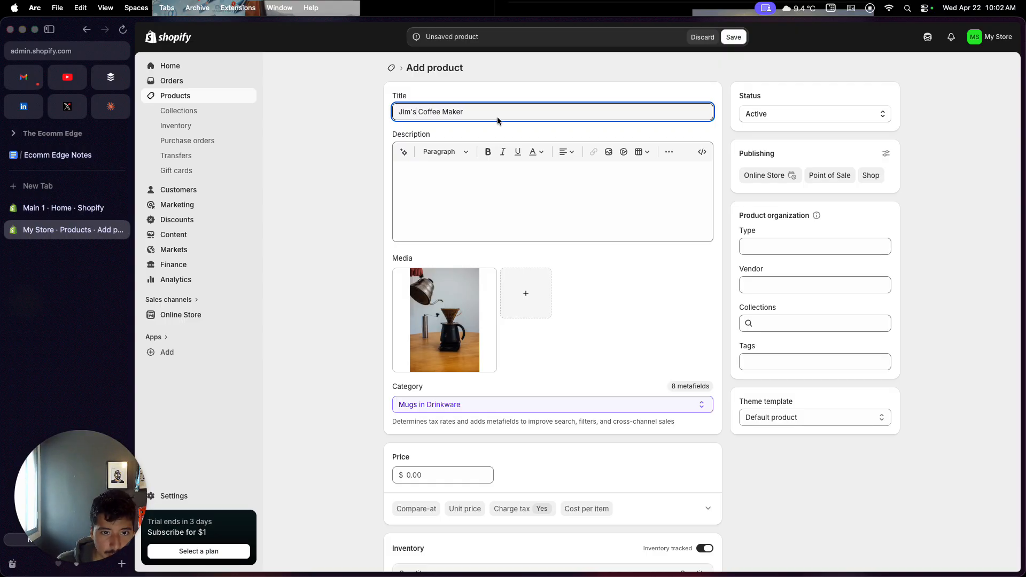
{"action": "type", "text": "High Quality"}
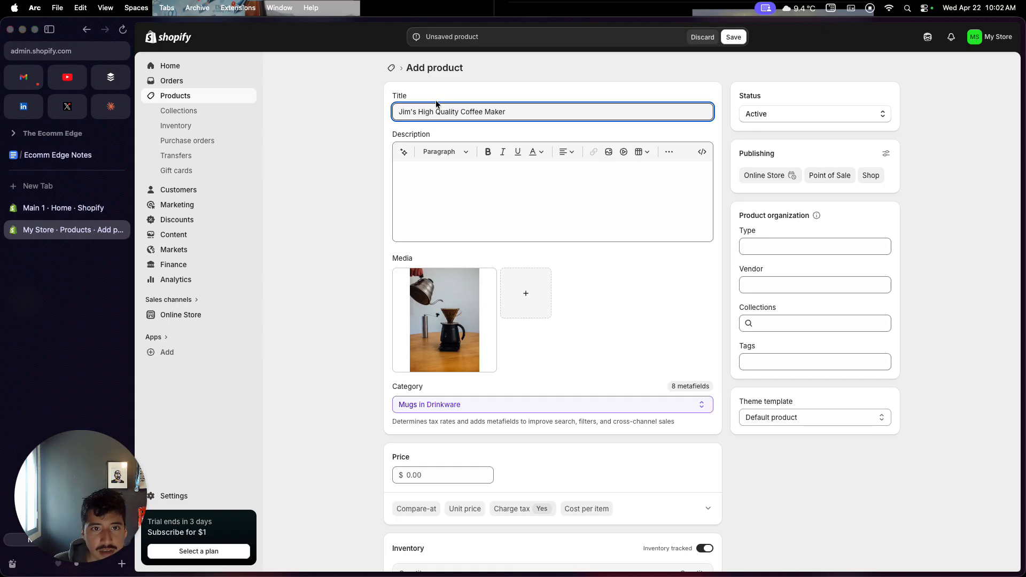
Step: Generate an AI product description using the title "Jim's High Quality Coffee Maker" as the prompt, and review the text
{"action": "left_click", "coordinate": [496, 182]}
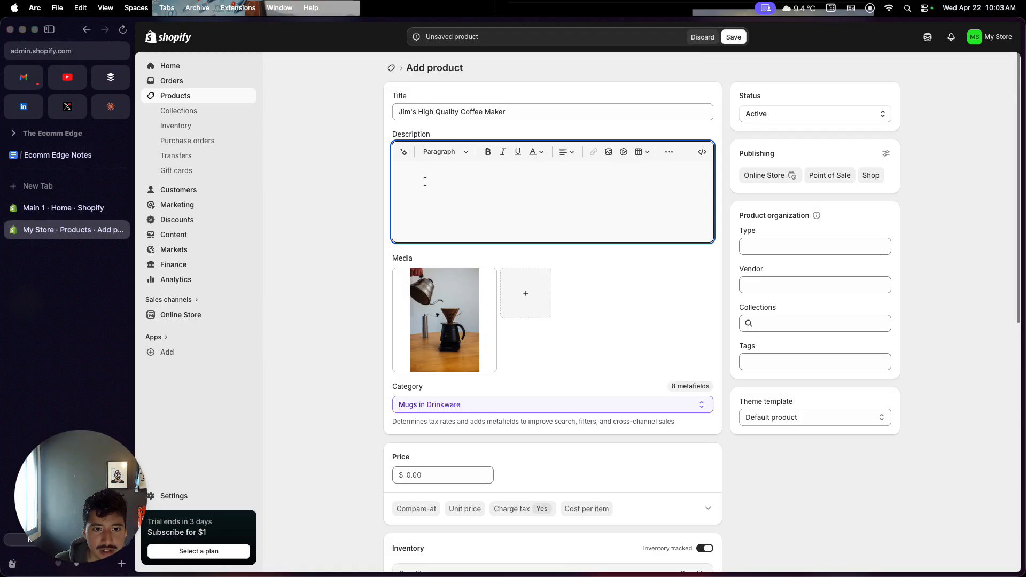
{"action": "left_click_drag", "start_coordinate": [508, 112], "coordinate": [398, 114]}
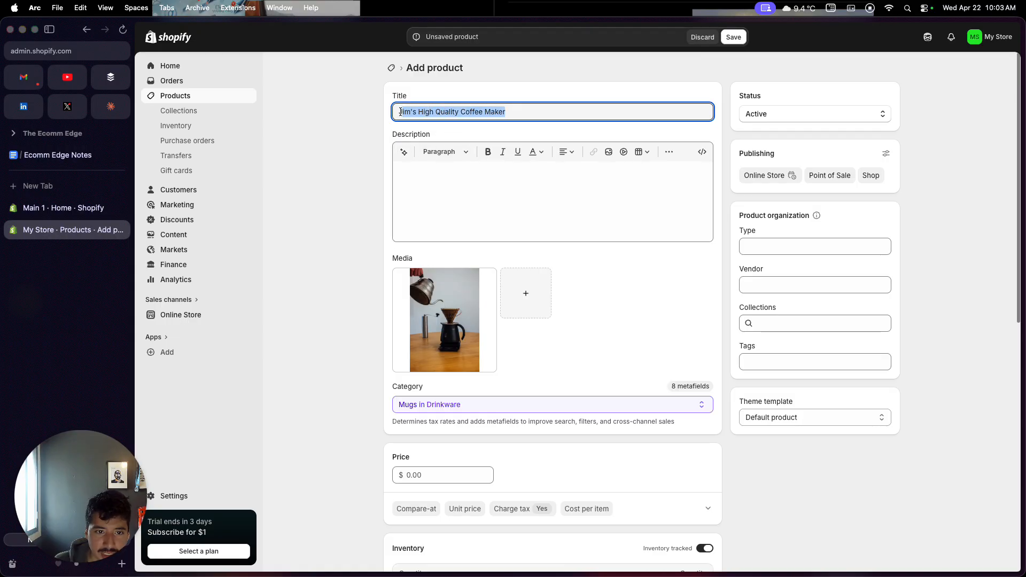
{"action": "key", "text": "super+c"}
{"action": "left_click", "coordinate": [403, 152]}
{"action": "key", "text": "super+v"}
{"action": "left_click", "coordinate": [701, 258]}
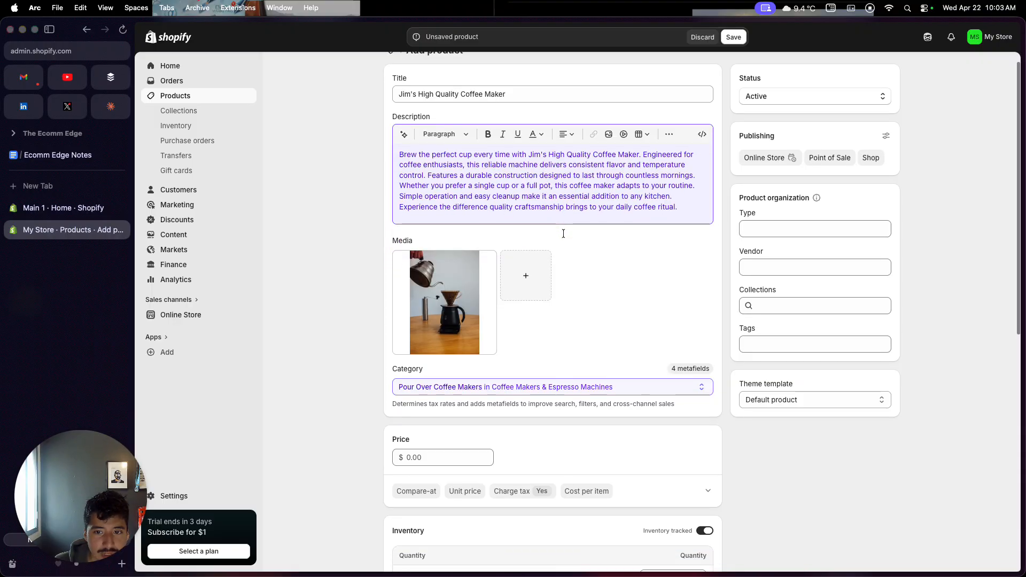
{"action": "left_click", "coordinate": [562, 185]}
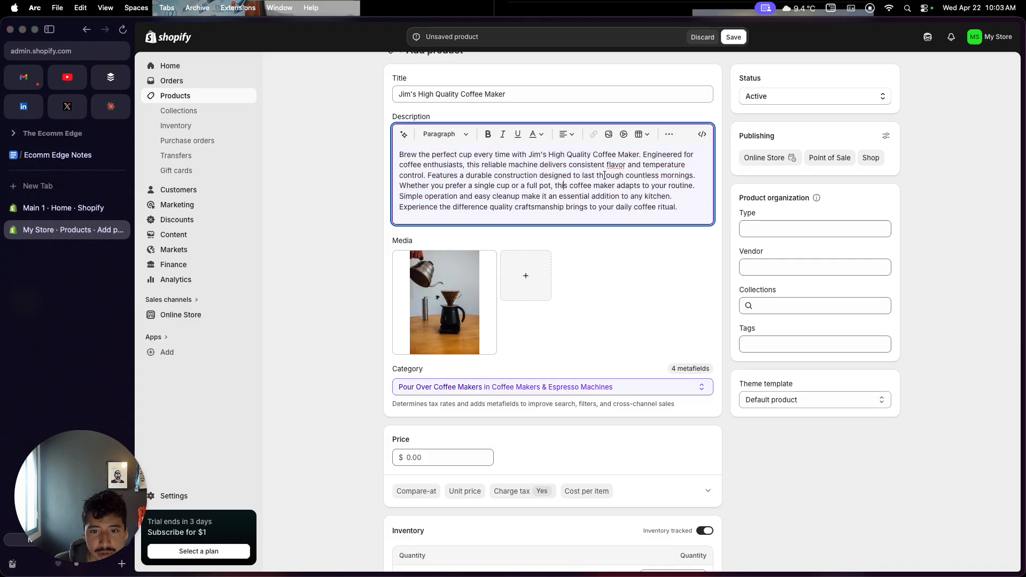
{"action": "scroll", "coordinate": [586, 233], "scroll_direction": "down", "scroll_amount": 1}
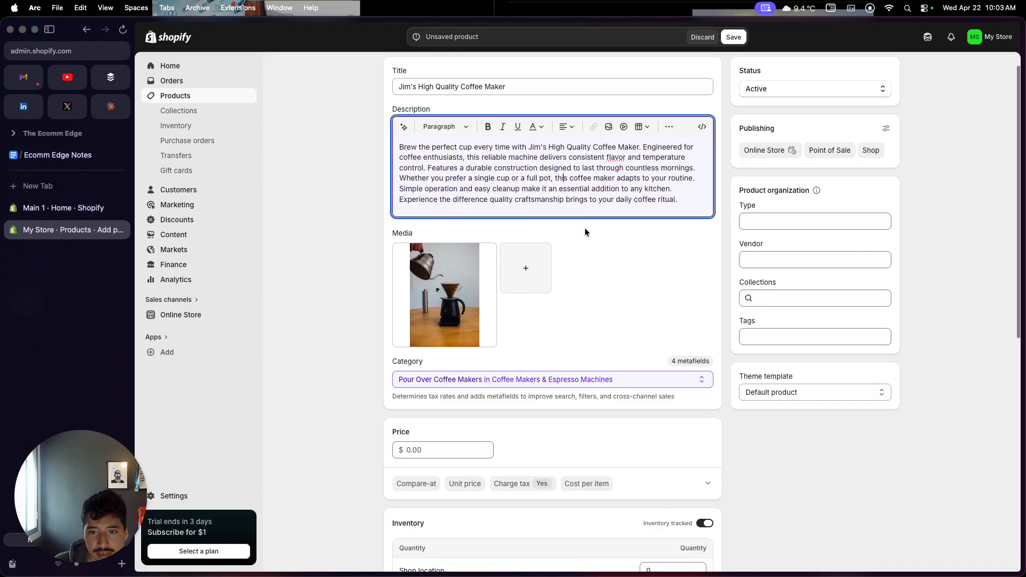
{"action": "scroll", "coordinate": [585, 230], "scroll_direction": "up", "scroll_amount": 1}
{"action": "left_click", "coordinate": [351, 287]}
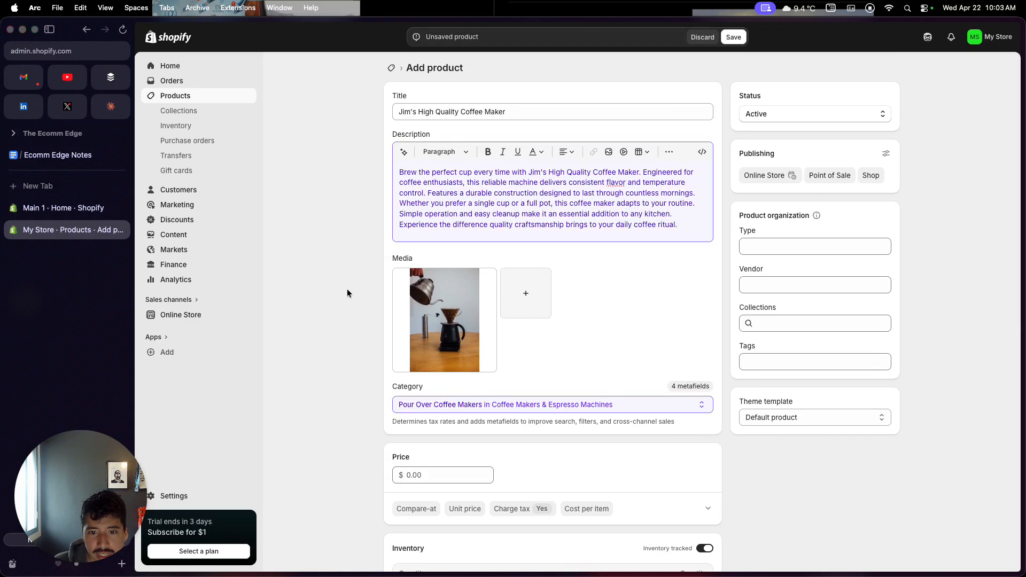
Step: Insert the uploaded wooden-table JPG image on a new line below the description text
{"action": "left_click", "coordinate": [694, 227]}
{"action": "key", "text": "Return"}
{"action": "key", "text": "Return"}
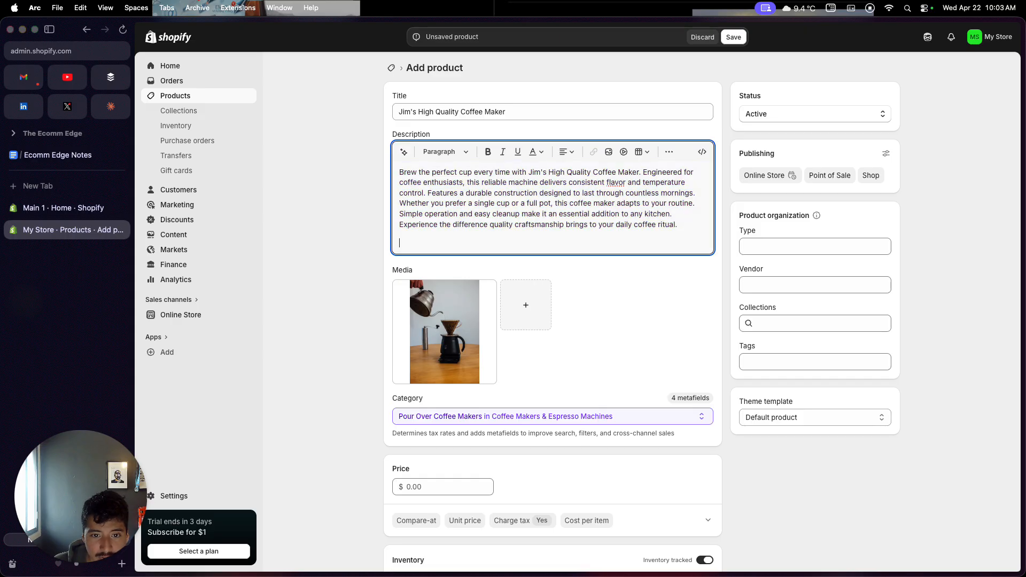
{"action": "left_click", "coordinate": [605, 155]}
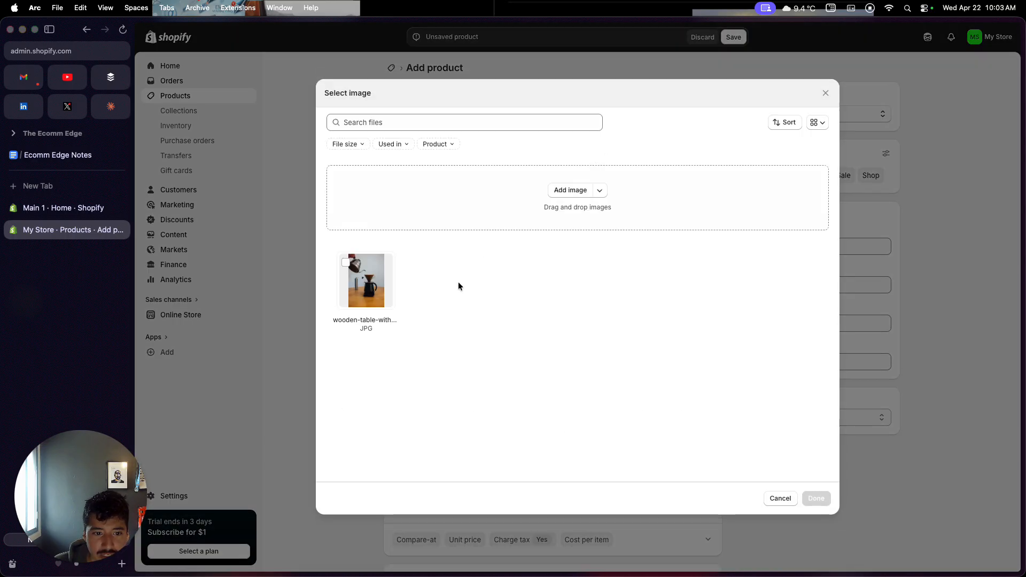
{"action": "left_click", "coordinate": [372, 301]}
{"action": "left_click", "coordinate": [816, 498]}
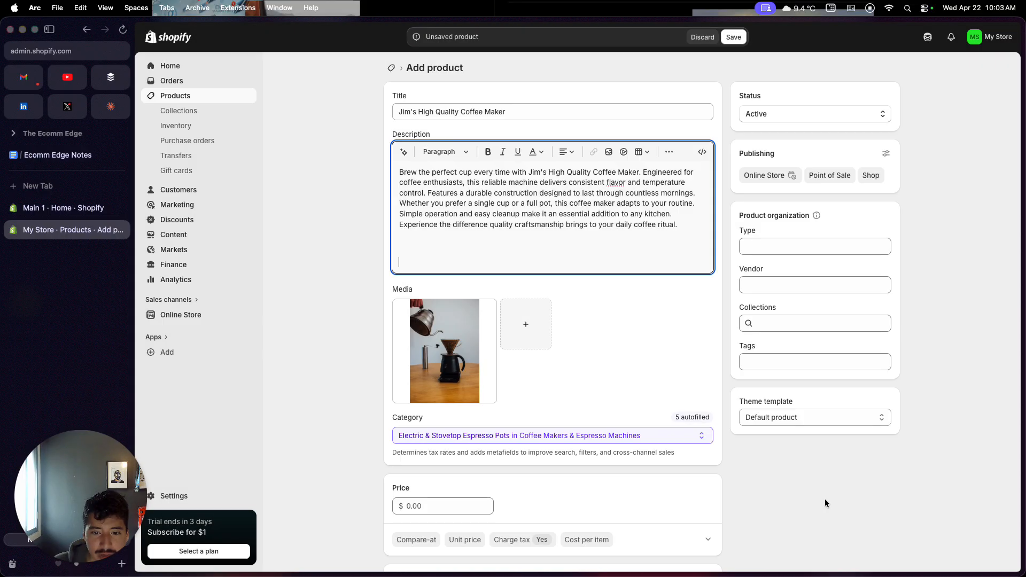
Step: Examine the description with its inserted image from beginning to end
{"action": "scroll", "coordinate": [590, 263], "scroll_direction": "down", "scroll_amount": 2}
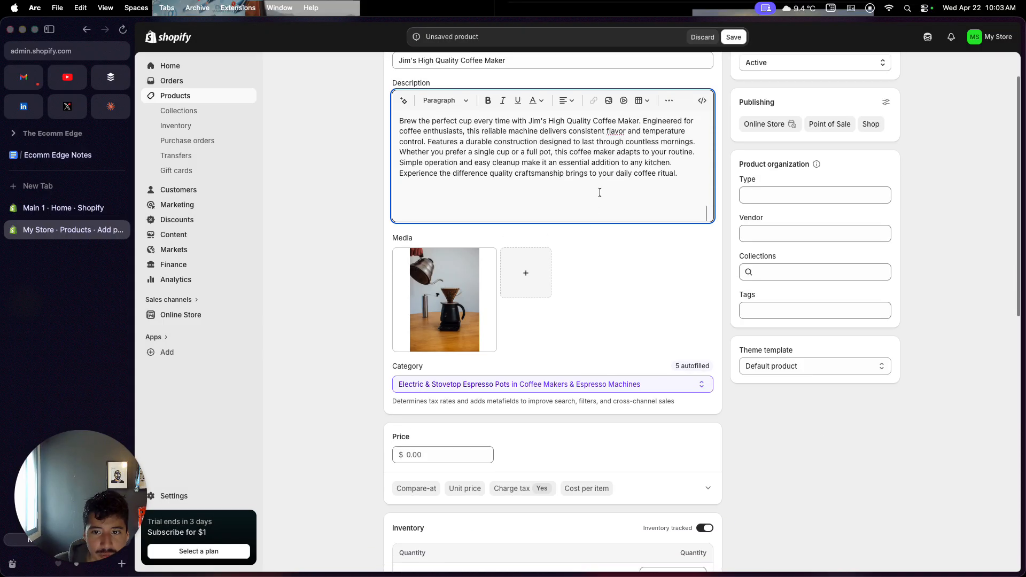
{"action": "scroll", "coordinate": [599, 192], "scroll_direction": "down", "scroll_amount": 2}
{"action": "scroll", "coordinate": [593, 144], "scroll_direction": "up", "scroll_amount": 3}
{"action": "scroll", "coordinate": [592, 147], "scroll_direction": "down", "scroll_amount": 1}
{"action": "scroll", "coordinate": [592, 147], "scroll_direction": "up", "scroll_amount": 2}
{"action": "left_click", "coordinate": [591, 222]}
{"action": "scroll", "coordinate": [590, 222], "scroll_direction": "down", "scroll_amount": 1}
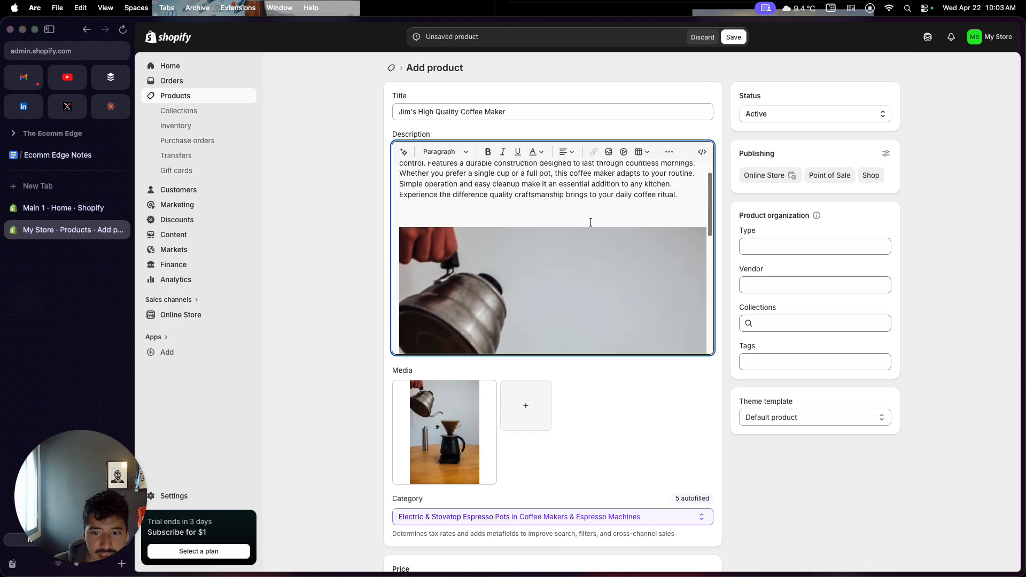
{"action": "scroll", "coordinate": [591, 222], "scroll_direction": "down", "scroll_amount": 4}
{"action": "left_click", "coordinate": [591, 223]}
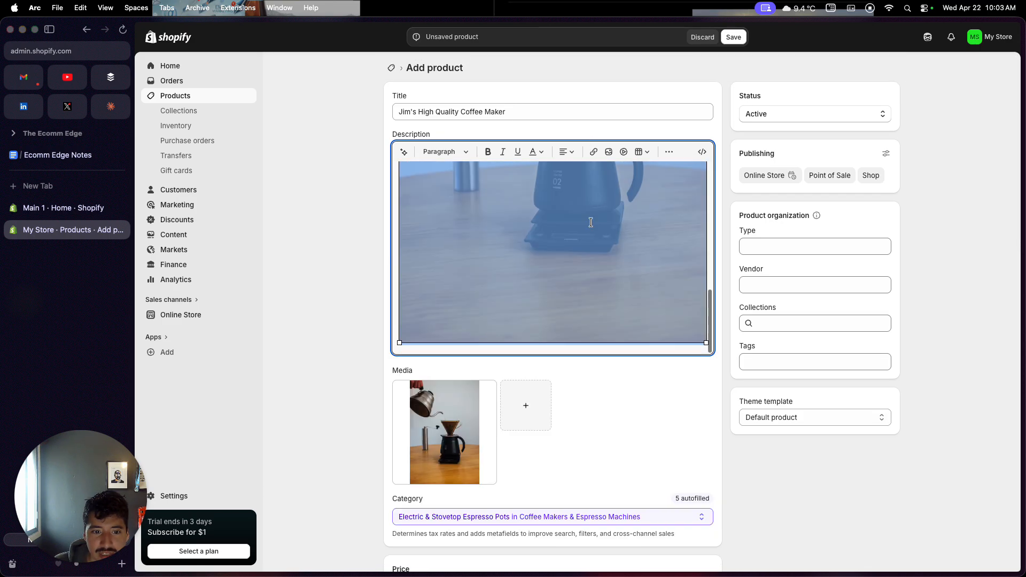
{"action": "scroll", "coordinate": [591, 222], "scroll_direction": "up", "scroll_amount": 5}
{"action": "left_click", "coordinate": [589, 203]}
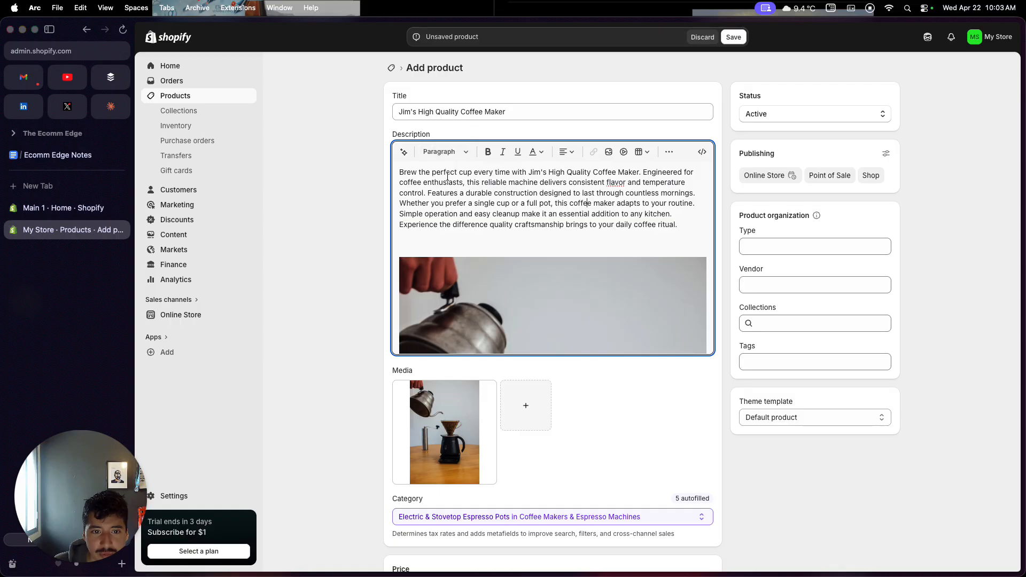
Step: Make the words "perfect cup every" bold in the description's first sentence
{"action": "left_click_drag", "start_coordinate": [432, 172], "coordinate": [495, 172]}
{"action": "left_click", "coordinate": [488, 152]}
{"action": "left_click", "coordinate": [516, 193]}
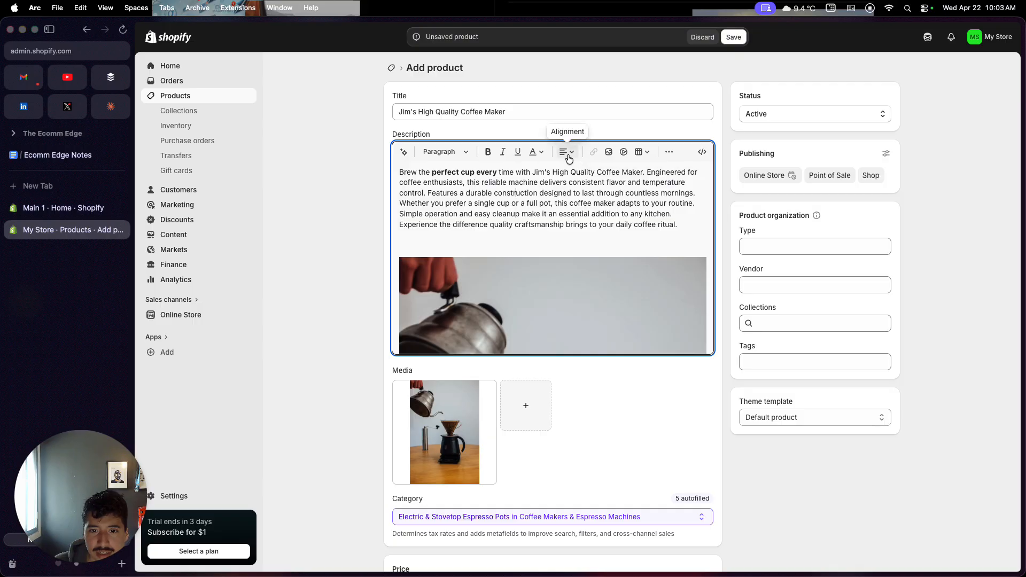
Step: Set the product's price to $150
{"action": "scroll", "coordinate": [550, 238], "scroll_direction": "down", "scroll_amount": 5}
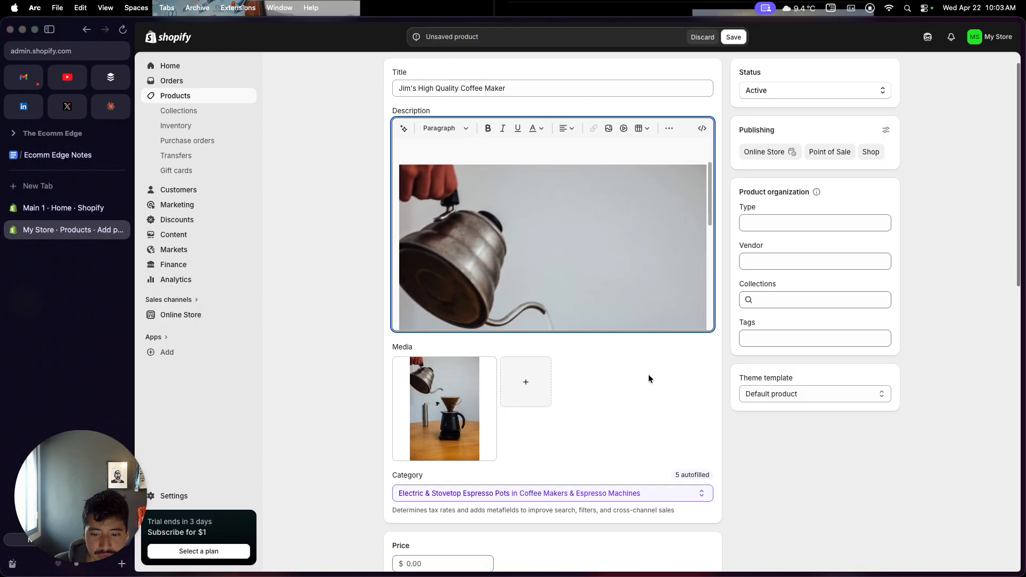
{"action": "scroll", "coordinate": [649, 377], "scroll_direction": "down", "scroll_amount": 4}
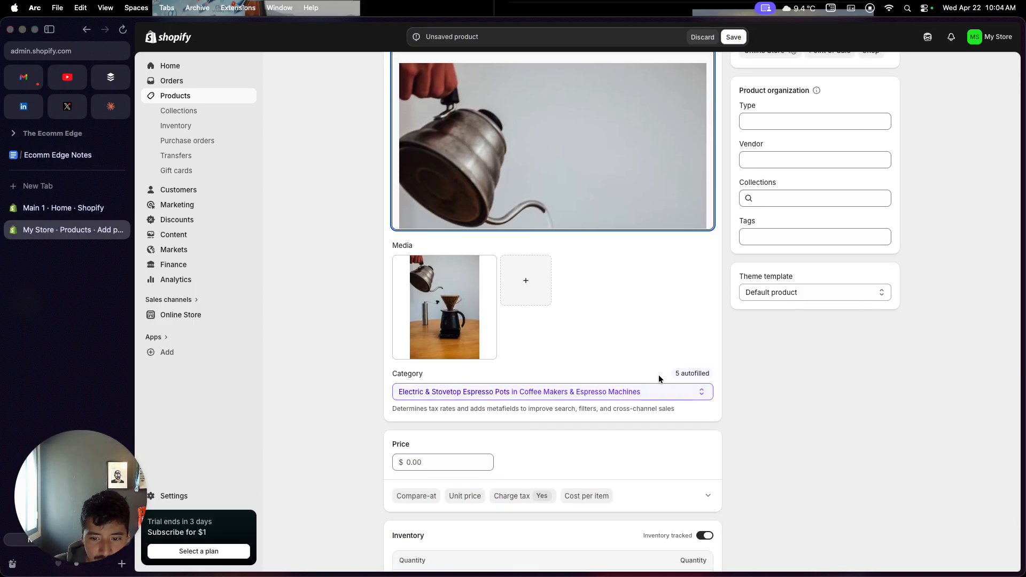
{"action": "scroll", "coordinate": [650, 400], "scroll_direction": "down", "scroll_amount": 5}
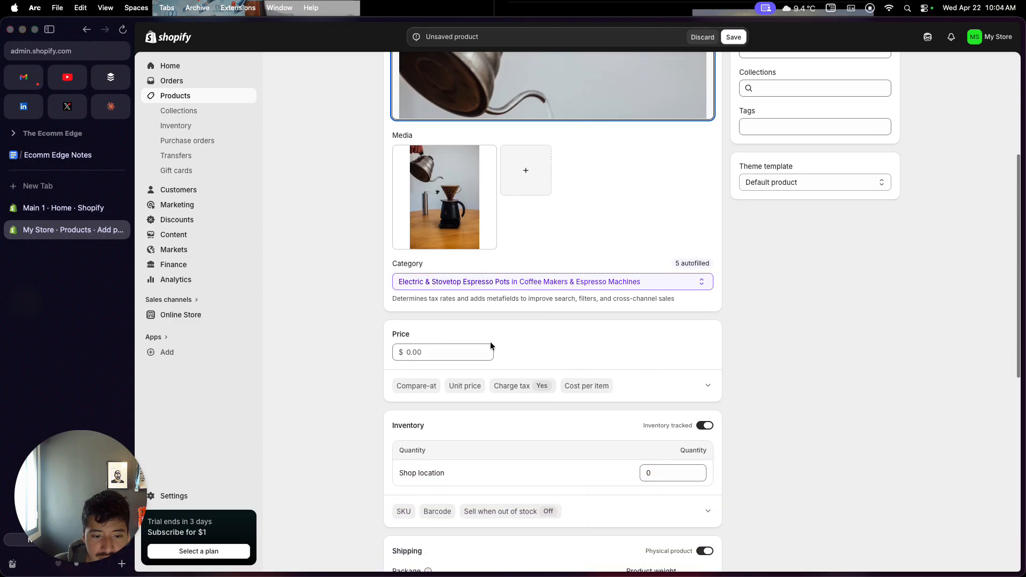
{"action": "left_click", "coordinate": [462, 353]}
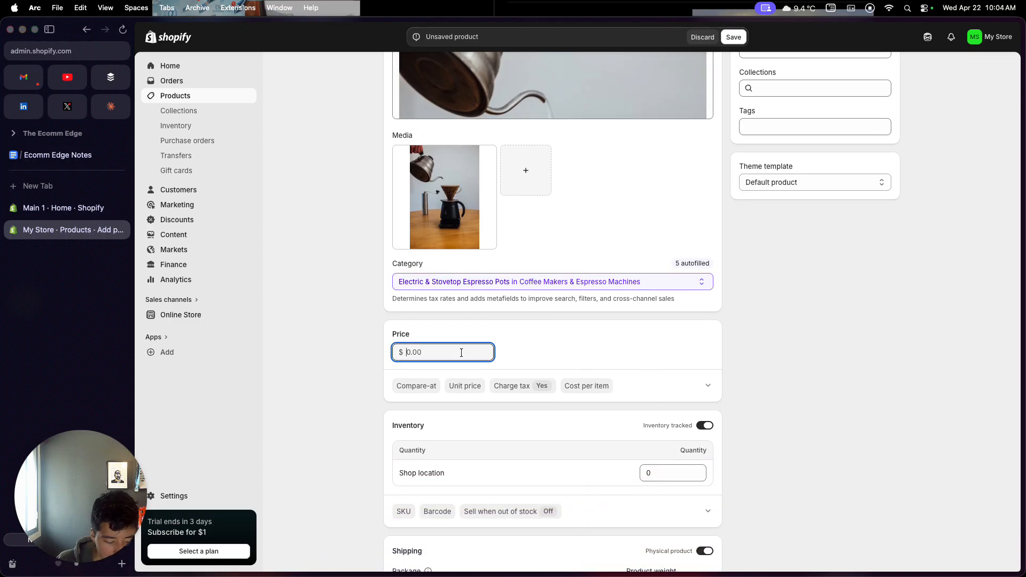
{"action": "type", "text": "150"}
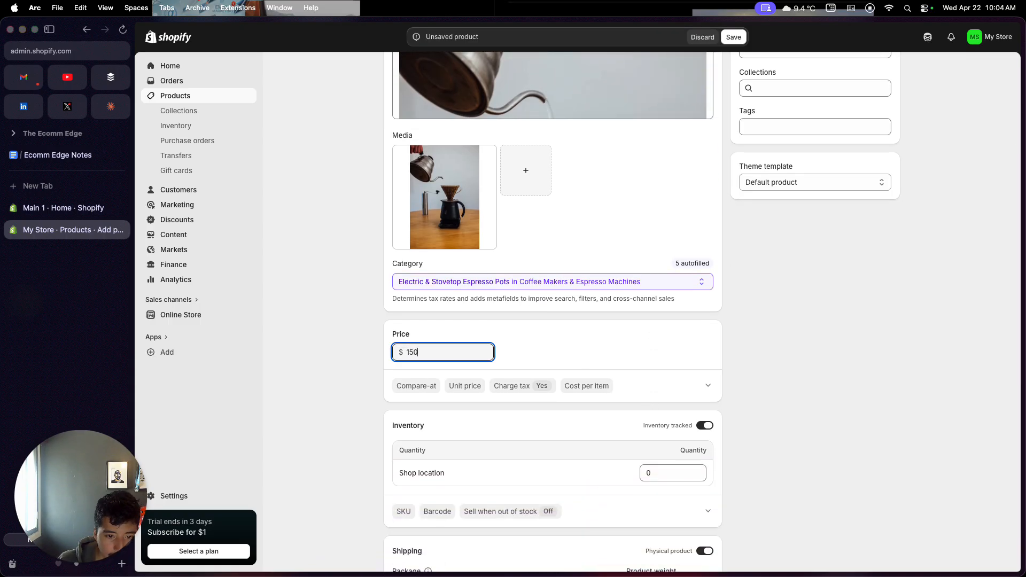
{"action": "left_click", "coordinate": [352, 380]}
Step: Expand the additional display prices and set the compare-at price to $120
{"action": "left_click", "coordinate": [708, 392]}
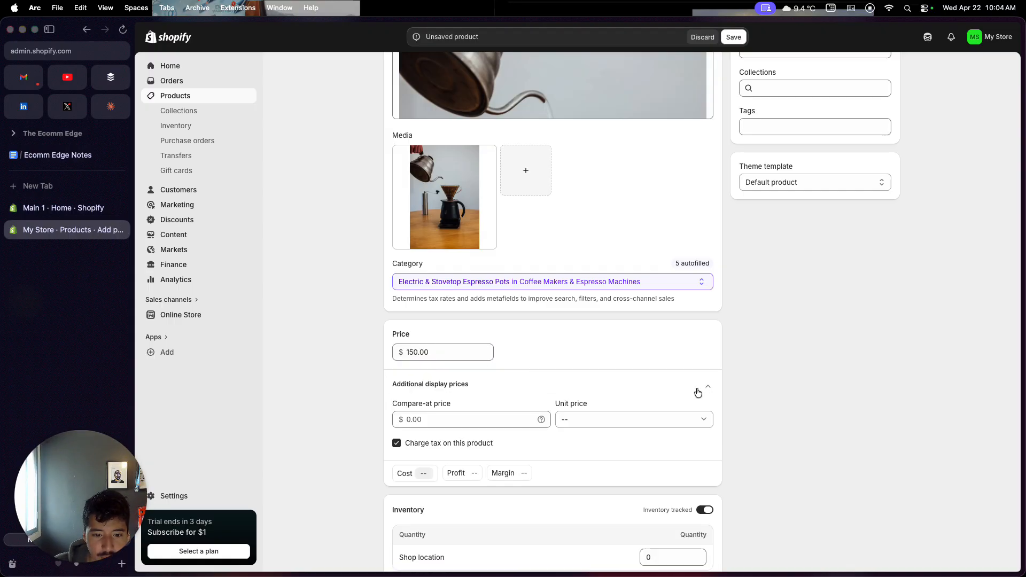
{"action": "scroll", "coordinate": [600, 426], "scroll_direction": "down", "scroll_amount": 1}
{"action": "left_click", "coordinate": [485, 379]}
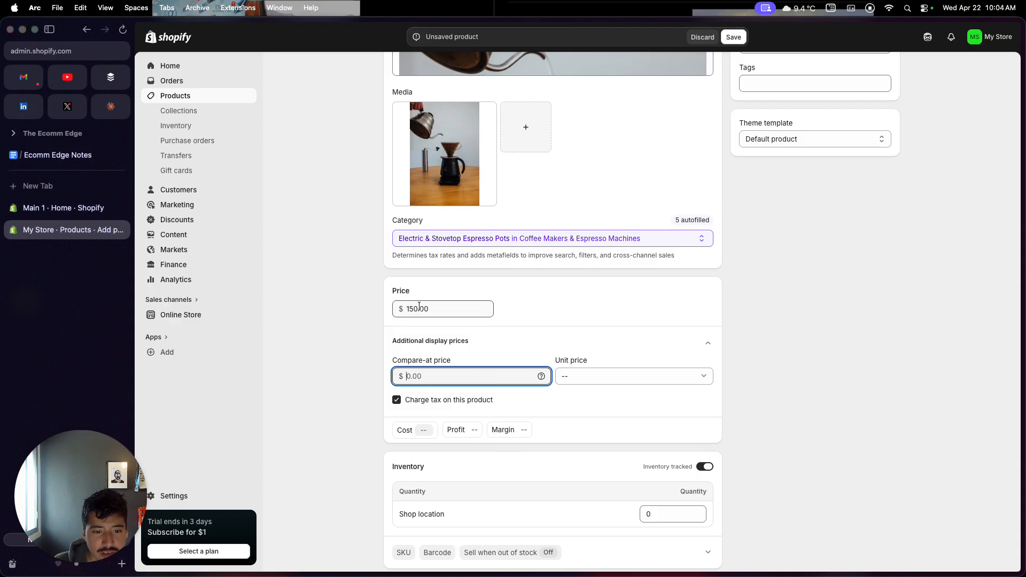
{"action": "type", "text": "120"}
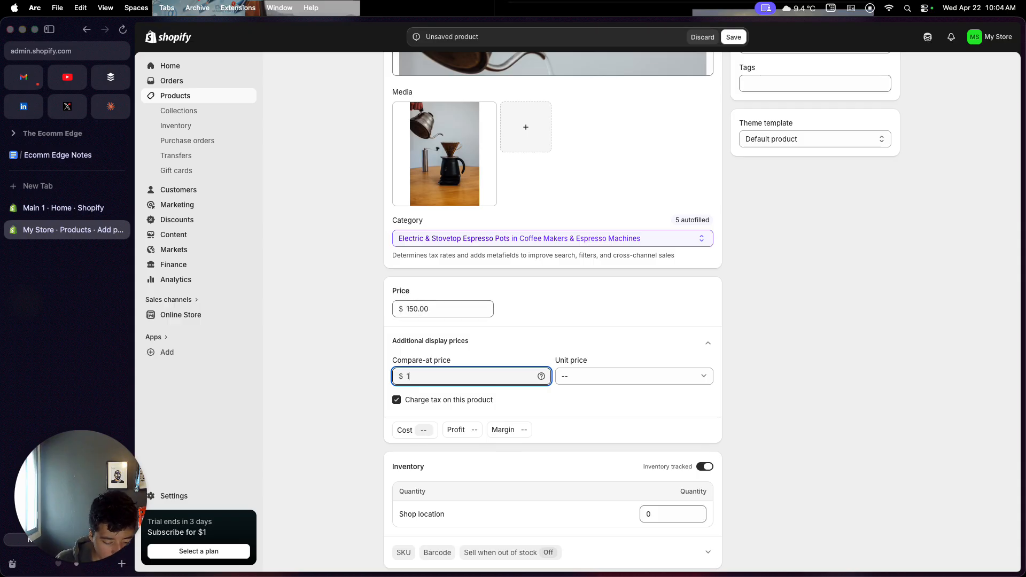
{"action": "left_click", "coordinate": [747, 373]}
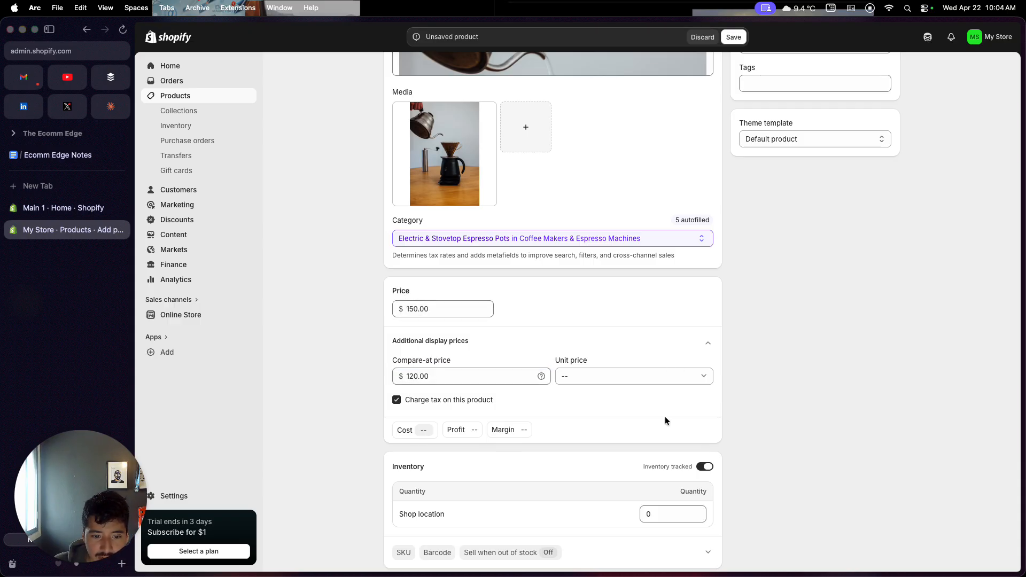
Step: Look at the unit price's total amount and base measure settings, and close them without entering values
{"action": "scroll", "coordinate": [665, 416], "scroll_direction": "down", "scroll_amount": 1}
{"action": "left_click", "coordinate": [654, 373]}
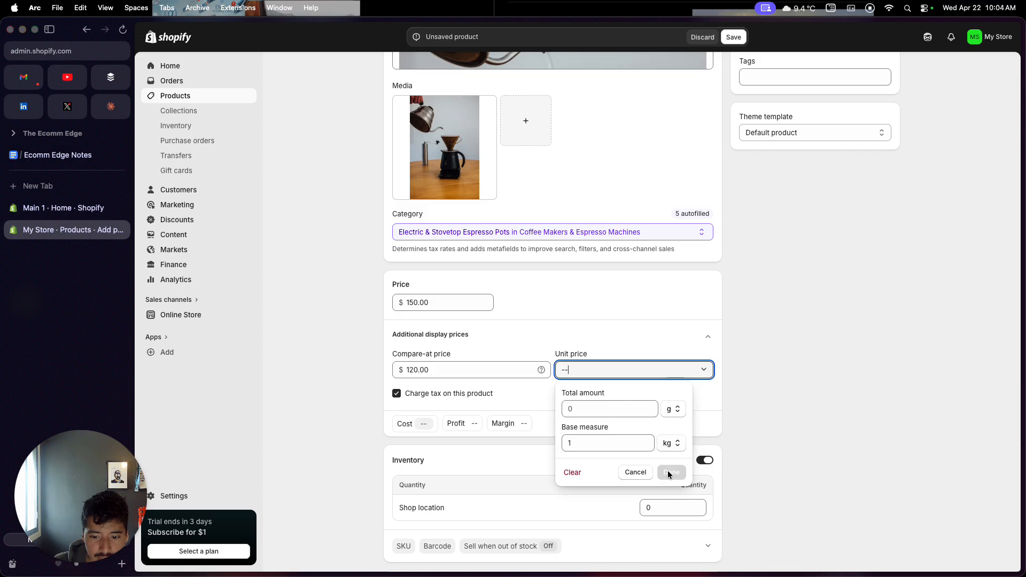
{"action": "left_click", "coordinate": [752, 431]}
Step: Expand the additional inventory details and set the stock quantity at Shop location to 15
{"action": "scroll", "coordinate": [657, 463], "scroll_direction": "down", "scroll_amount": 5}
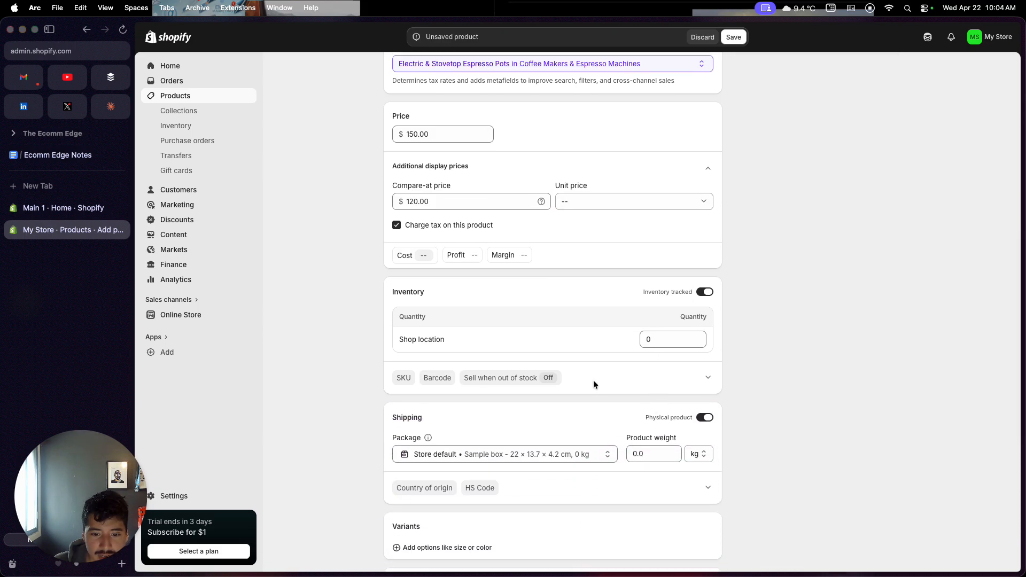
{"action": "left_click", "coordinate": [708, 379]}
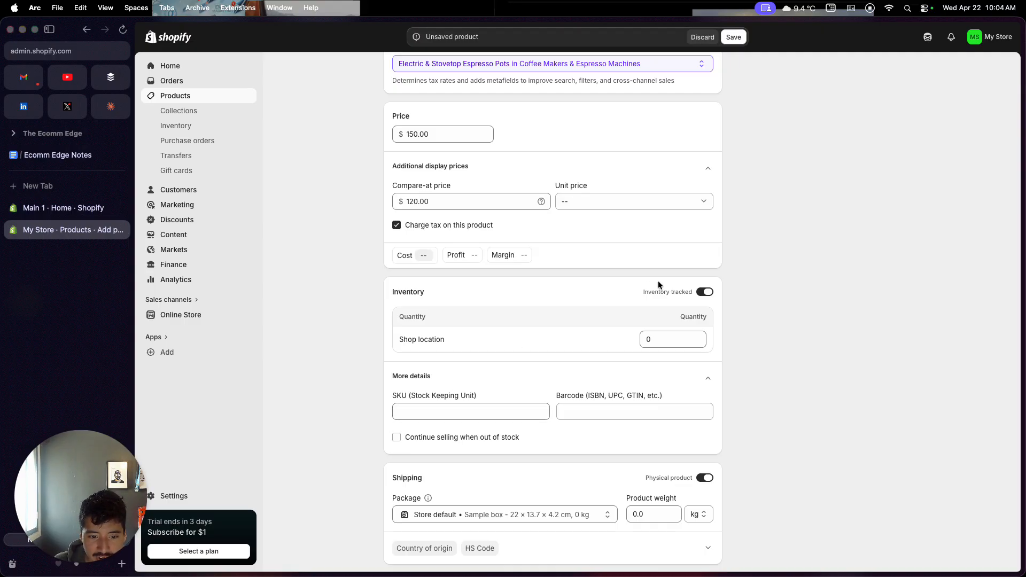
{"action": "left_click", "coordinate": [641, 340]}
{"action": "double_click", "coordinate": [643, 340]}
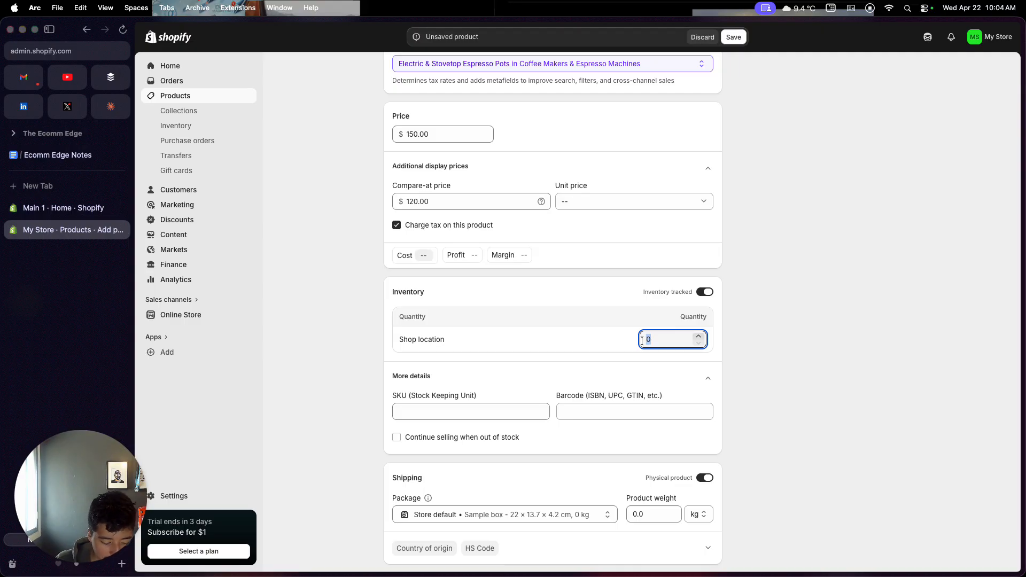
{"action": "type", "text": "15"}
{"action": "left_click", "coordinate": [790, 330]}
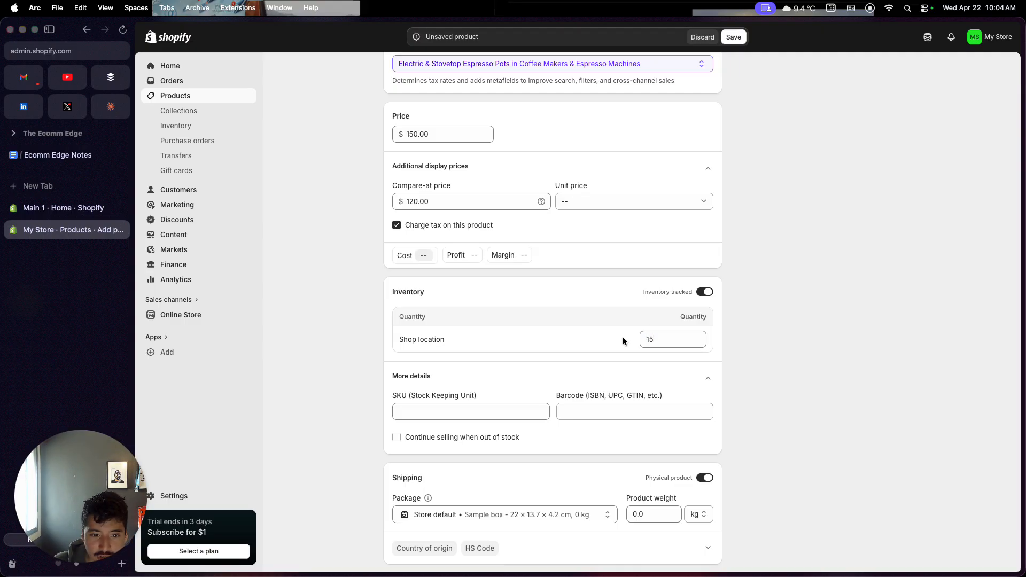
Step: Review the available shipping package choices and close the list without changing the package
{"action": "scroll", "coordinate": [605, 422], "scroll_direction": "down", "scroll_amount": 3}
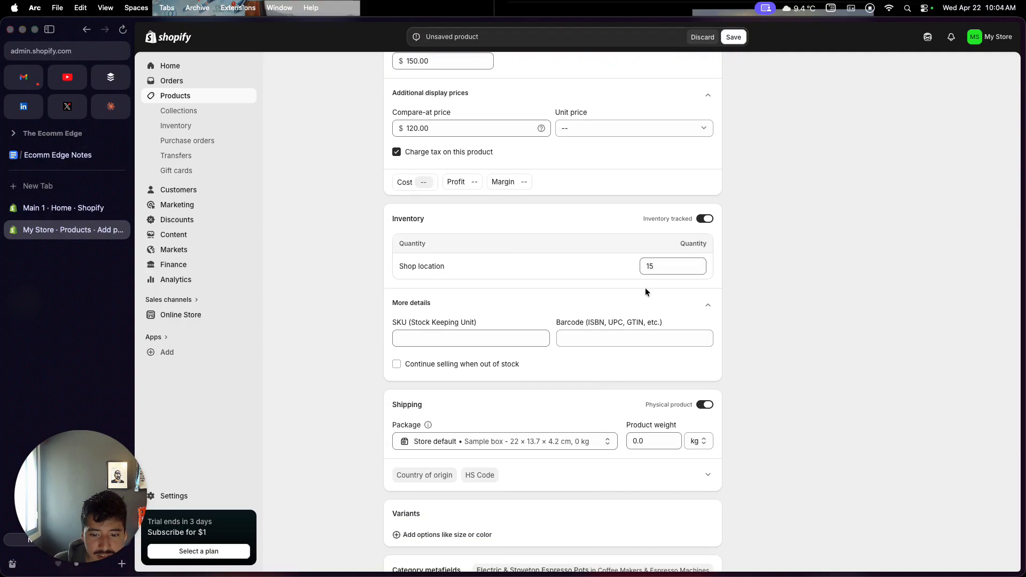
{"action": "scroll", "coordinate": [641, 316], "scroll_direction": "down", "scroll_amount": 5}
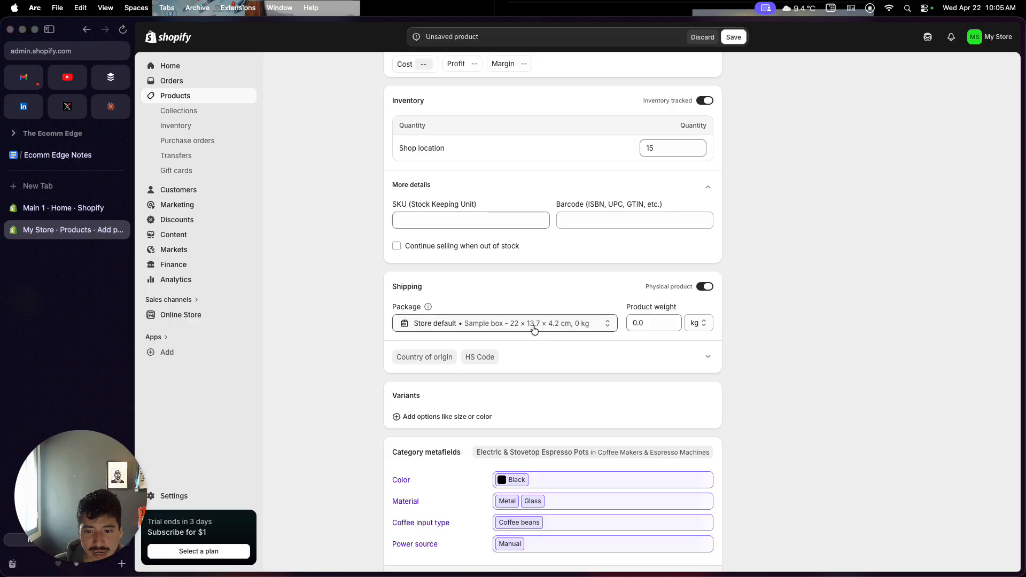
{"action": "left_click", "coordinate": [538, 331]}
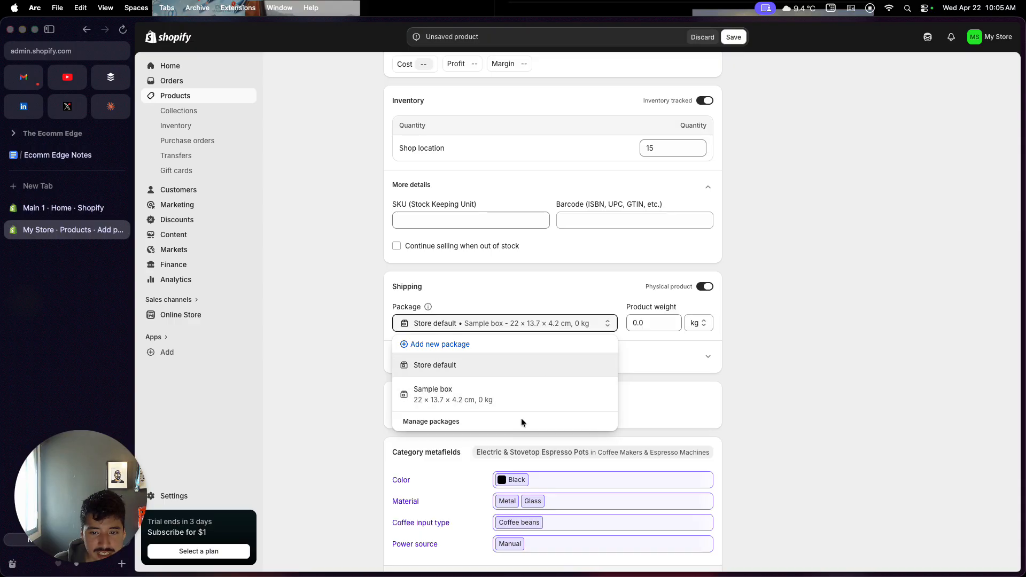
{"action": "left_click", "coordinate": [771, 333]}
Step: Review the category metafields and the recommended variant options without adding an option
{"action": "scroll", "coordinate": [727, 375], "scroll_direction": "down", "scroll_amount": 1}
{"action": "scroll", "coordinate": [711, 394], "scroll_direction": "down", "scroll_amount": 2}
{"action": "scroll", "coordinate": [688, 375], "scroll_direction": "down", "scroll_amount": 3}
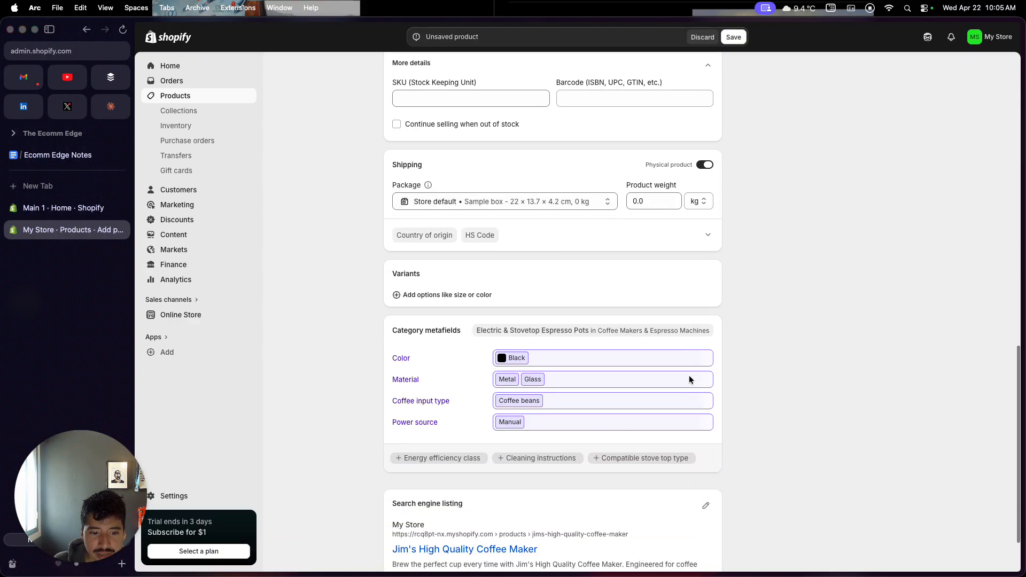
{"action": "scroll", "coordinate": [689, 377], "scroll_direction": "down", "scroll_amount": 1}
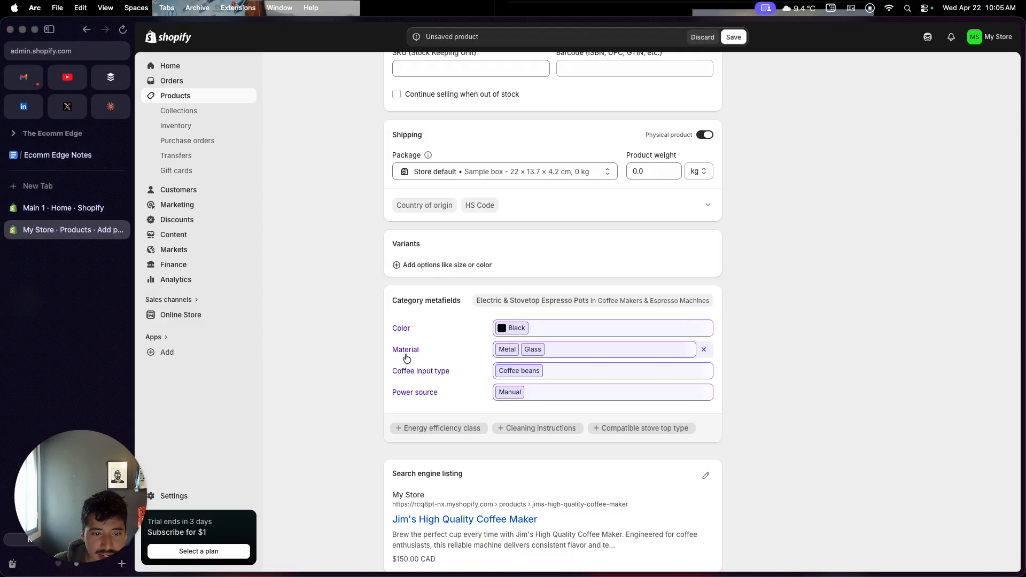
{"action": "left_click", "coordinate": [418, 265]}
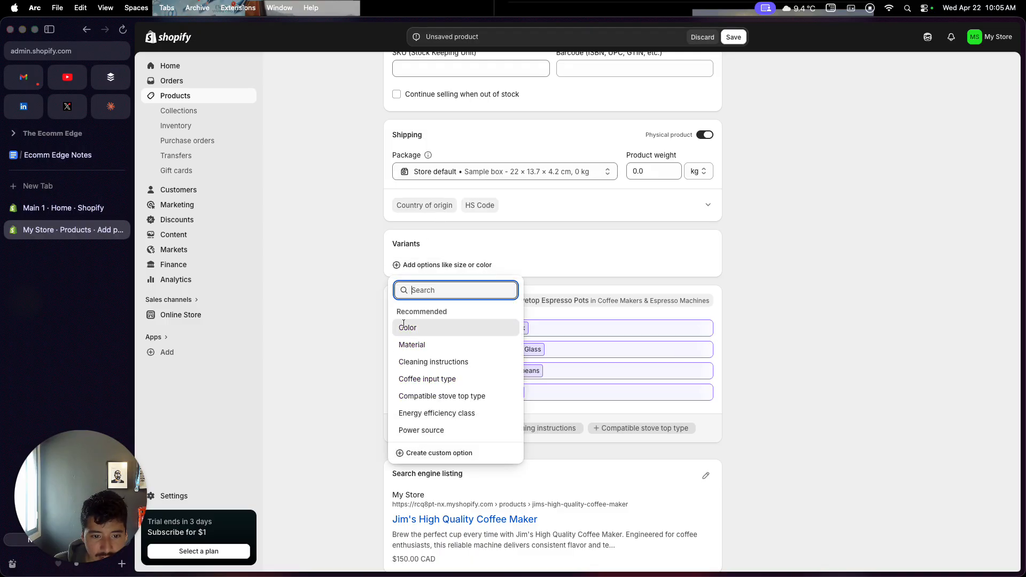
{"action": "left_click", "coordinate": [356, 402]}
Step: Open the search engine listing for editing and review its page title, meta description and URL handle
{"action": "scroll", "coordinate": [459, 403], "scroll_direction": "down", "scroll_amount": 2}
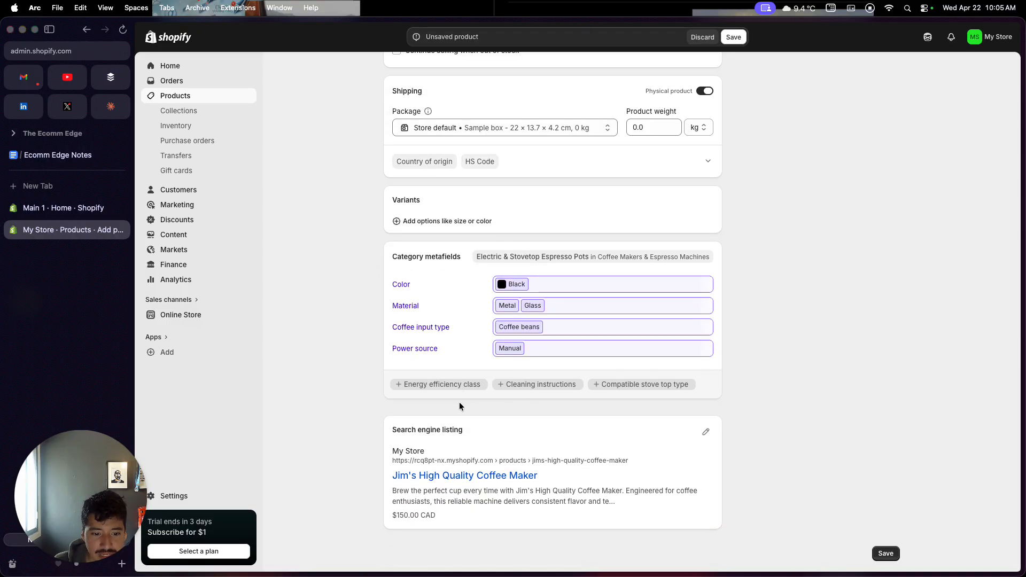
{"action": "left_click", "coordinate": [703, 434]}
{"action": "scroll", "coordinate": [656, 450], "scroll_direction": "down", "scroll_amount": 5}
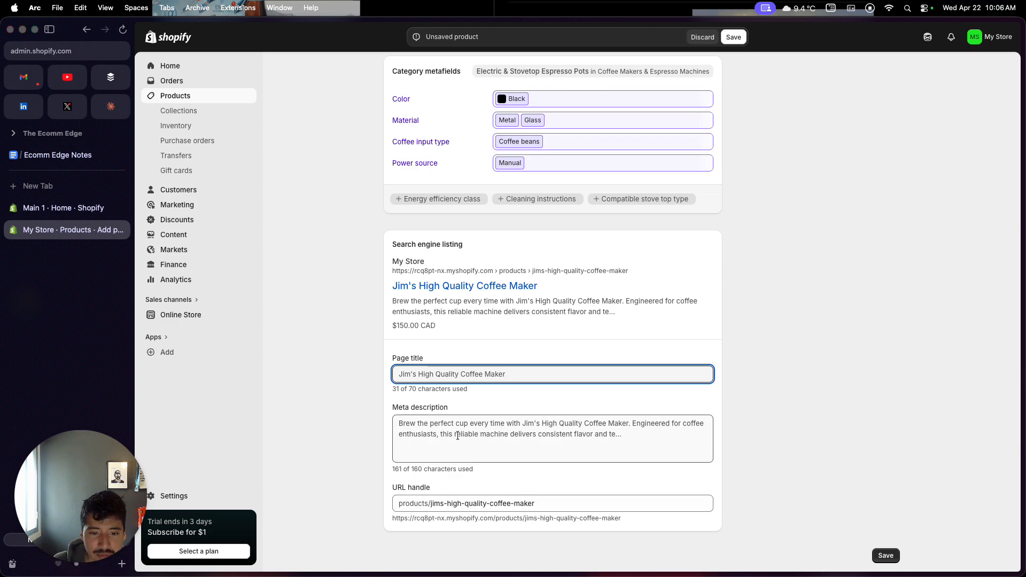
{"action": "scroll", "coordinate": [457, 436], "scroll_direction": "up", "scroll_amount": 5}
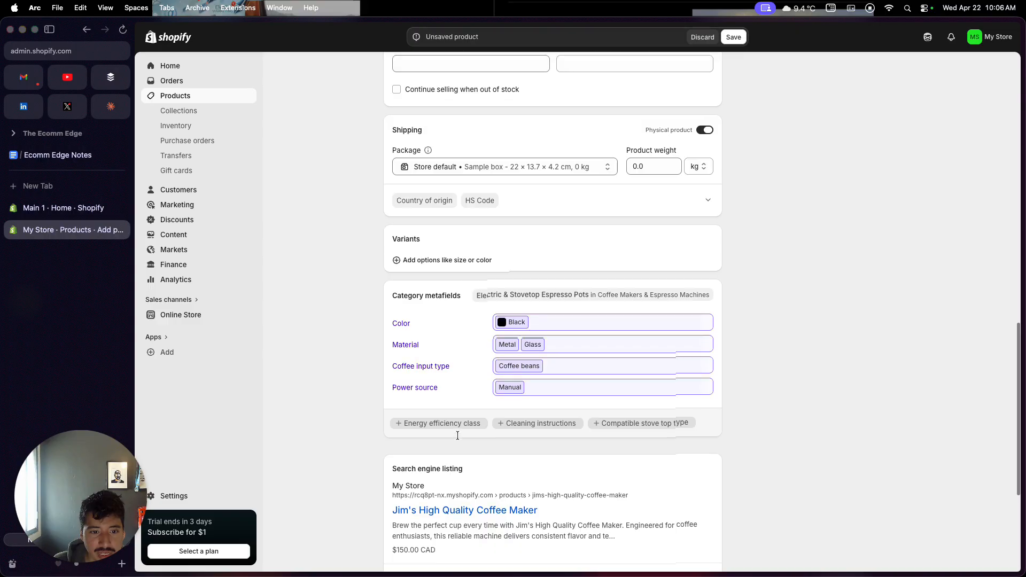
{"action": "scroll", "coordinate": [458, 439], "scroll_direction": "down", "scroll_amount": 5}
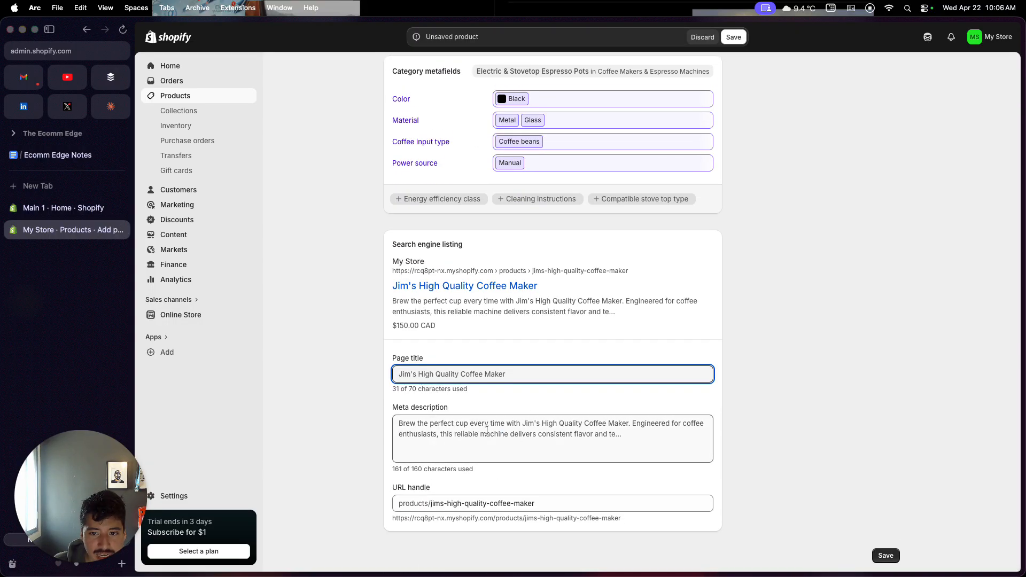
Step: Return to the product organization section and check the tags field, leaving it empty
{"action": "scroll", "coordinate": [487, 430], "scroll_direction": "up", "scroll_amount": 5}
{"action": "scroll", "coordinate": [486, 430], "scroll_direction": "up", "scroll_amount": 13}
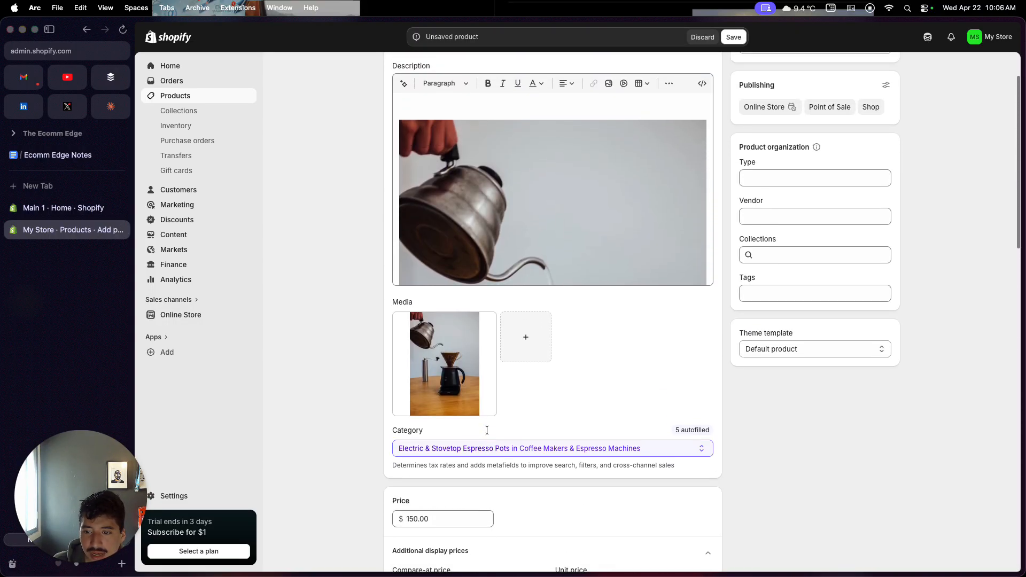
{"action": "left_click", "coordinate": [786, 297]}
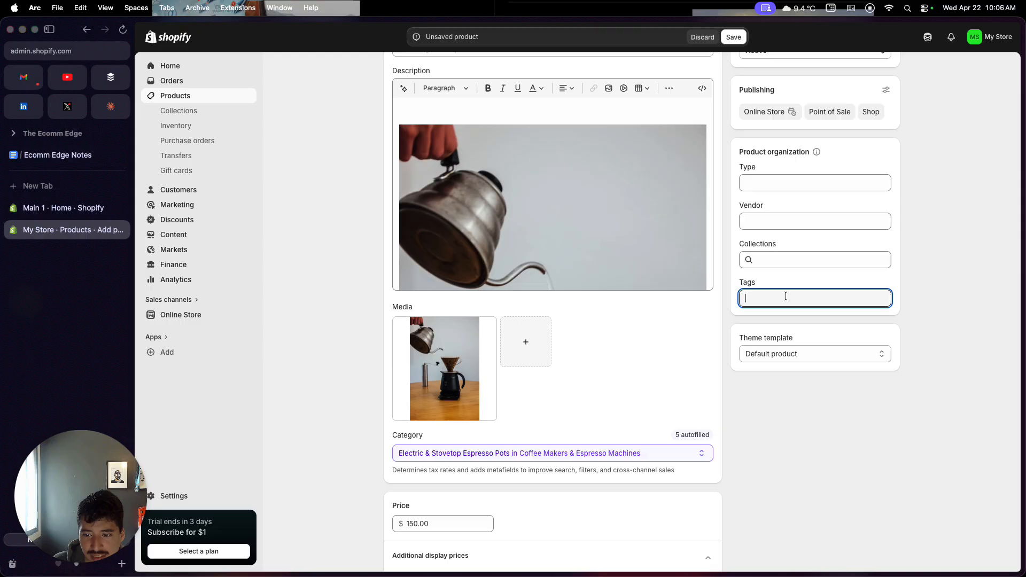
{"action": "left_click", "coordinate": [801, 393]}
{"action": "scroll", "coordinate": [800, 393], "scroll_direction": "up", "scroll_amount": 1}
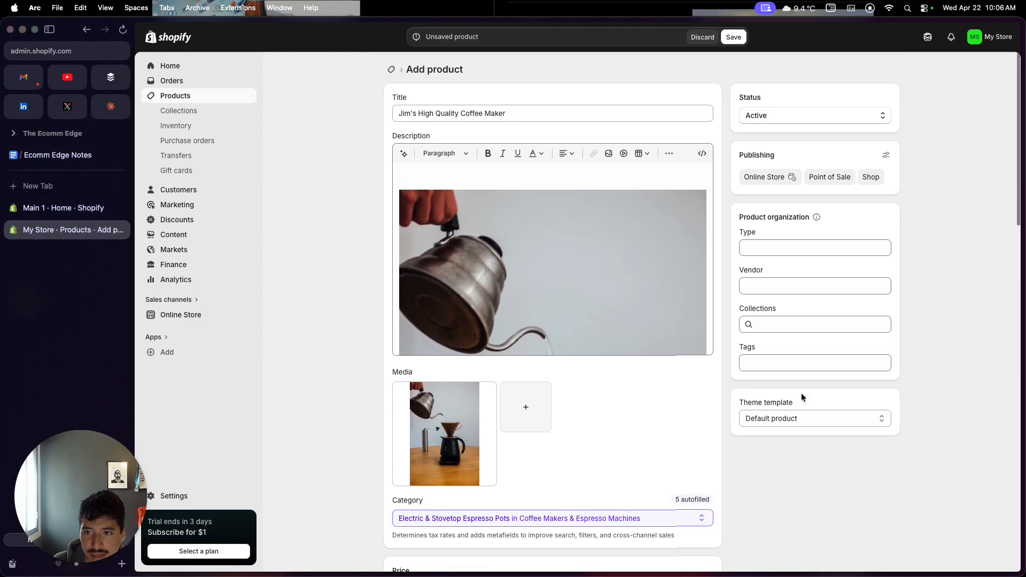
Step: Add the tag "Coffee Makers" to the product
{"action": "left_click", "coordinate": [812, 360]}
{"action": "type", "text": "h"}
{"action": "key", "text": "BackSpace"}
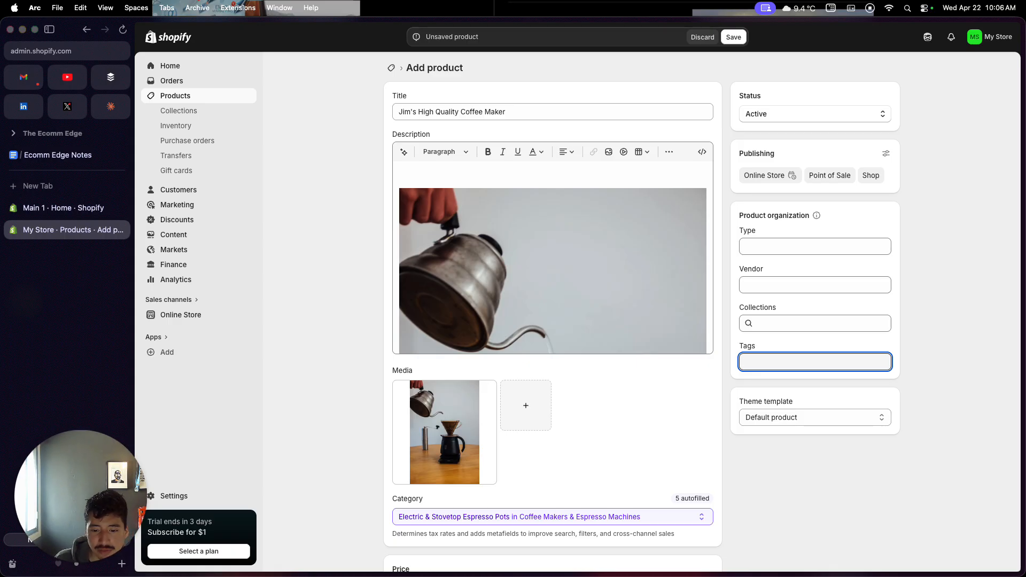
{"action": "type", "text": "Coff"}
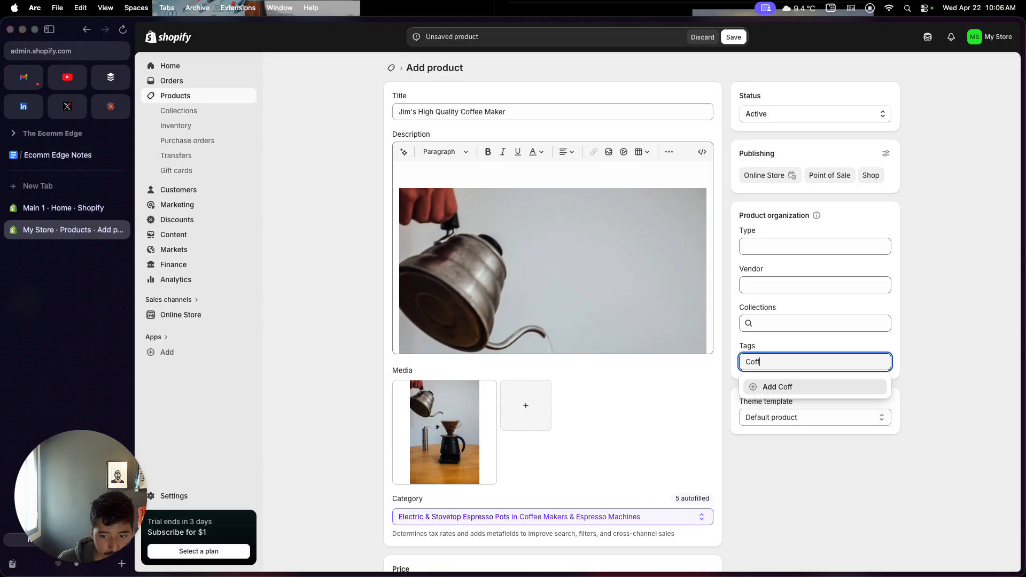
{"action": "type", "text": "ee Makers"}
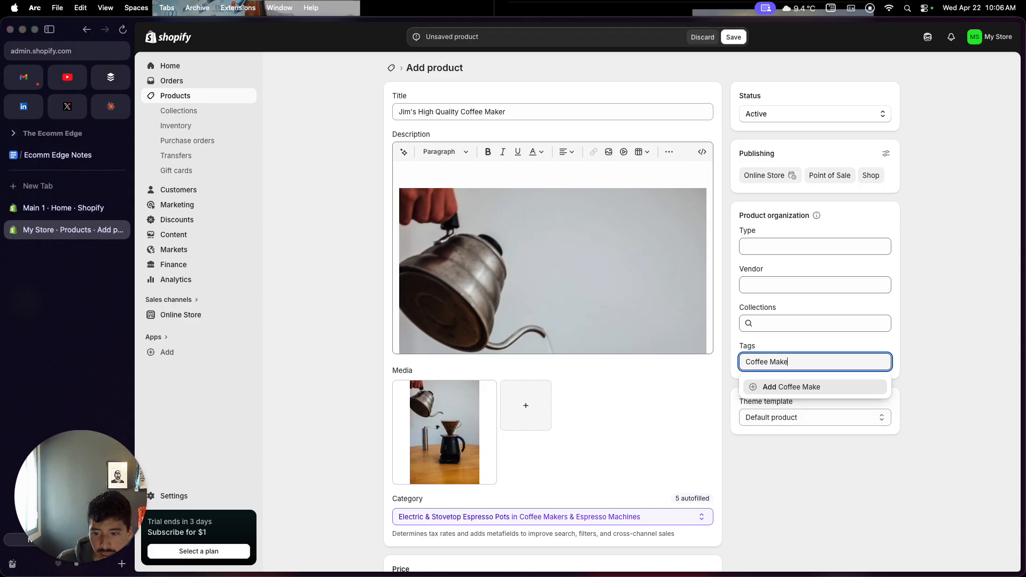
{"action": "left_click", "coordinate": [815, 386]}
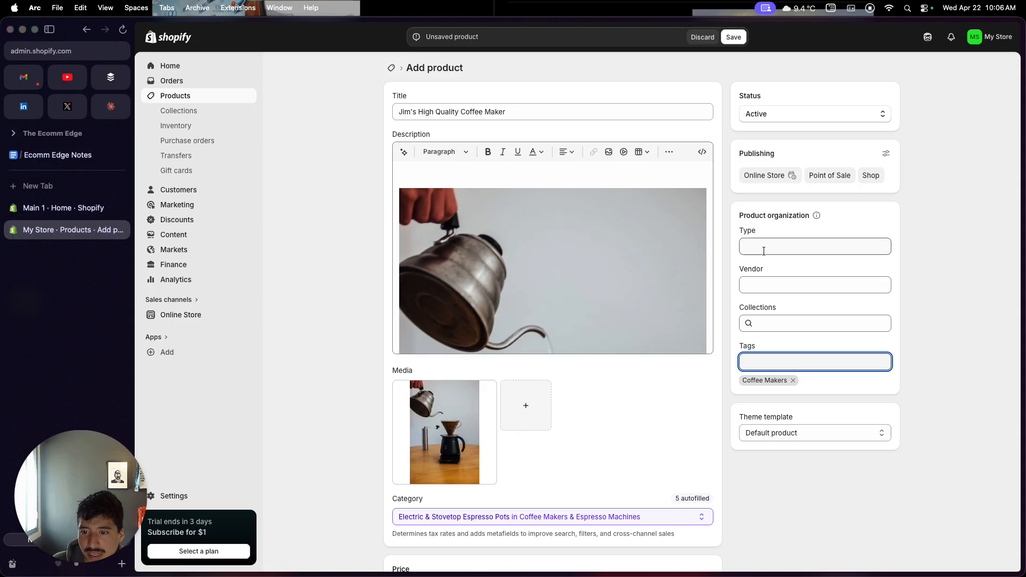
Step: Stop publishing the coffee maker to Point of Sale, keeping the Online Store and Shop sales channels enabled
{"action": "left_click", "coordinate": [886, 156]}
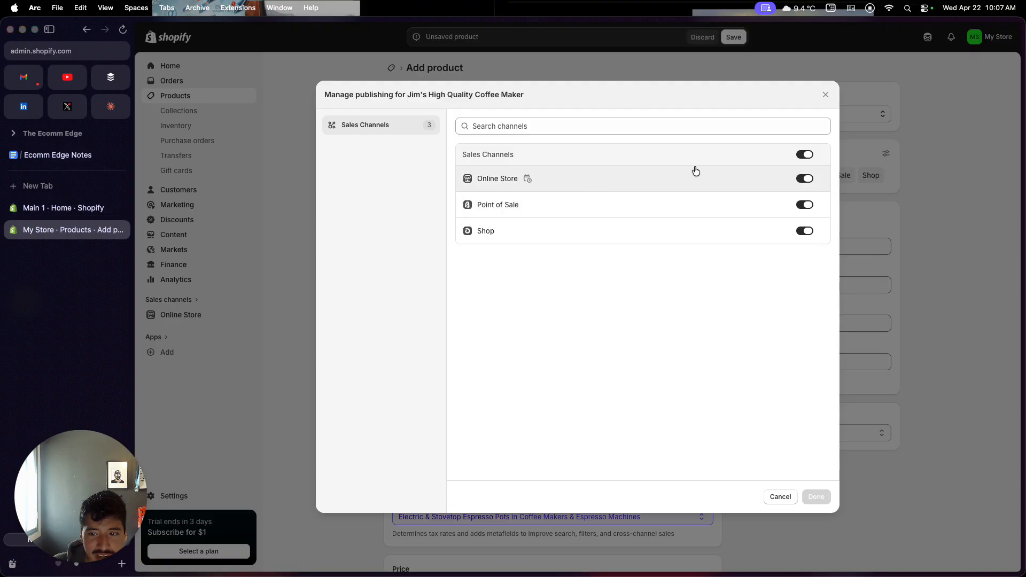
{"action": "left_click", "coordinate": [806, 180]}
{"action": "left_click", "coordinate": [805, 180]}
{"action": "left_click", "coordinate": [805, 207]}
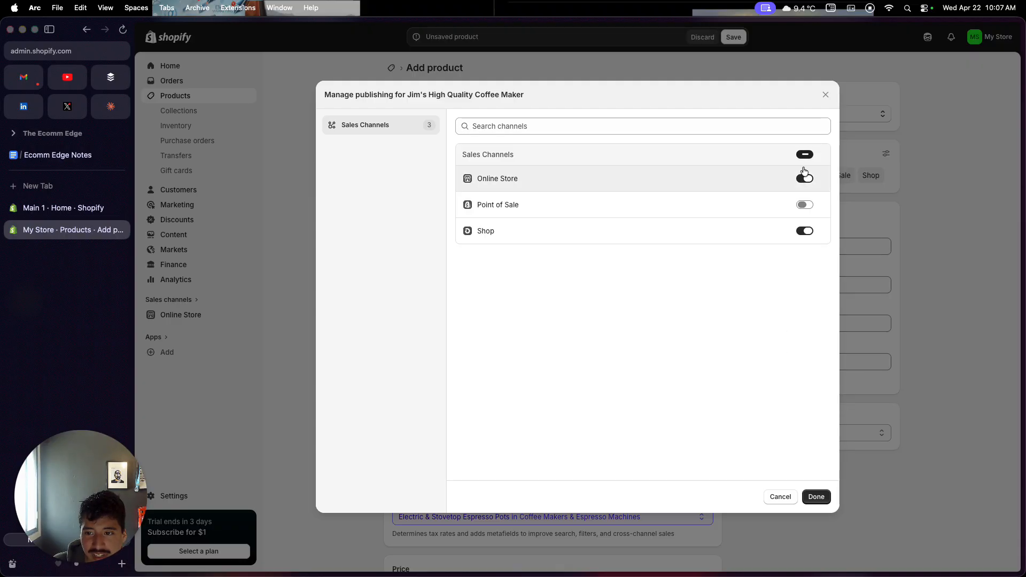
{"action": "left_click", "coordinate": [813, 498]}
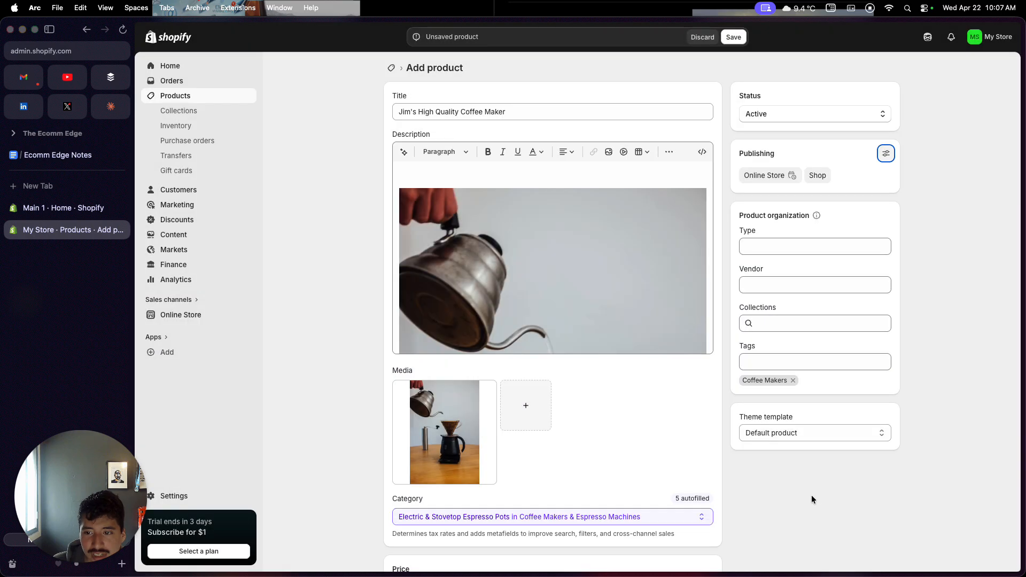
Step: Check the available product status options, keep the status Active, and save the new product
{"action": "left_click", "coordinate": [808, 115]}
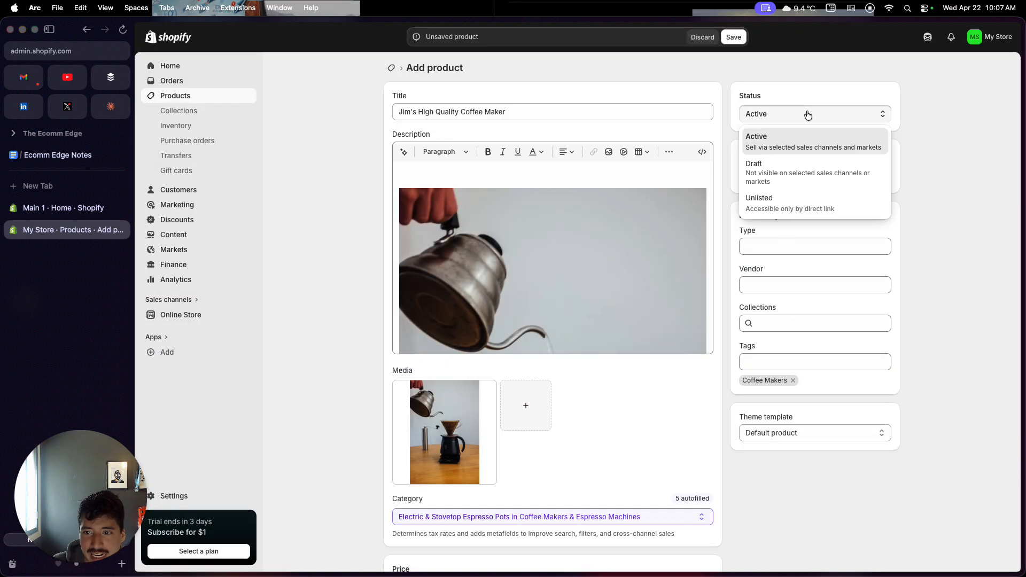
{"action": "left_click", "coordinate": [807, 77]}
{"action": "left_click", "coordinate": [735, 37]}
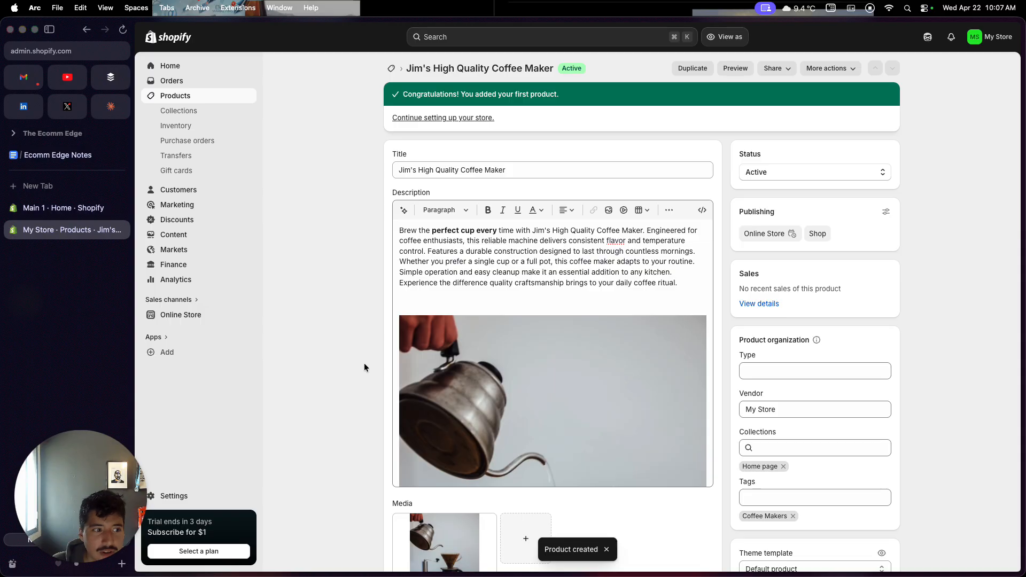
Step: Mark "Add Products" as done in the Google Docs setup checklist and return to the Shopify admin
{"action": "left_click", "coordinate": [56, 155]}
{"action": "left_click", "coordinate": [409, 301]}
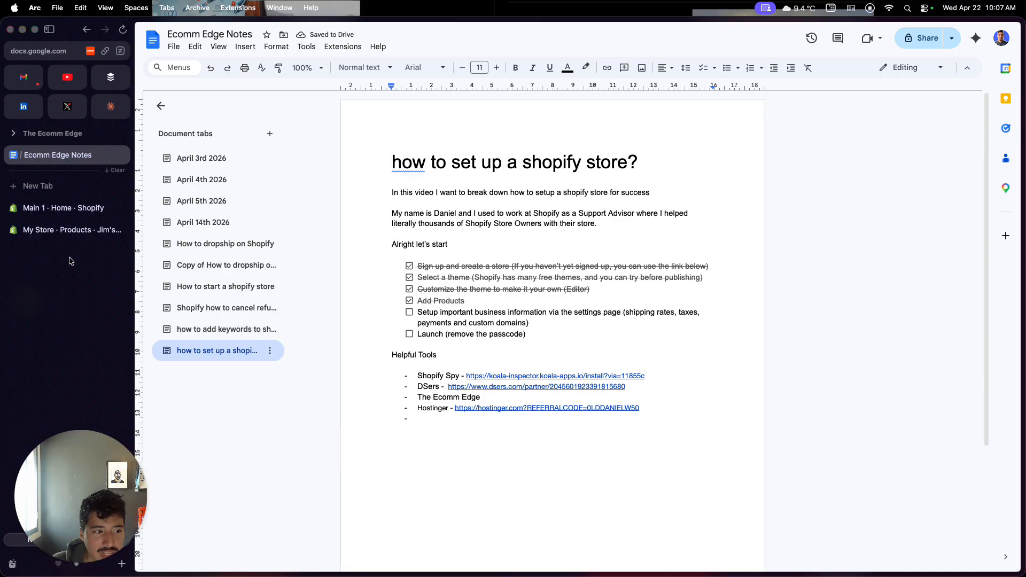
{"action": "left_click", "coordinate": [69, 229]}
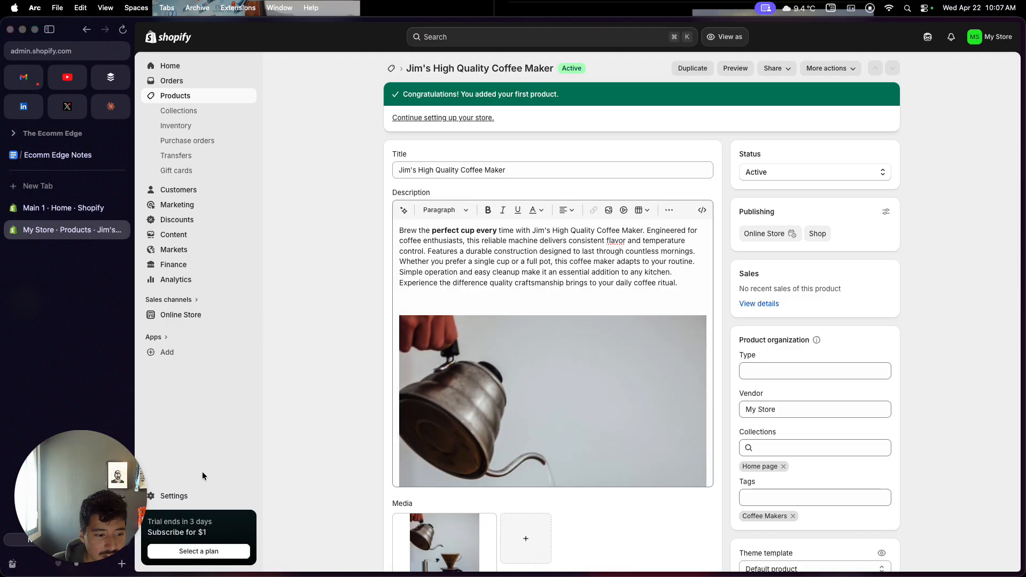
Step: Open the store settings and review the general business details, store defaults and available settings categories
{"action": "left_click", "coordinate": [197, 495]}
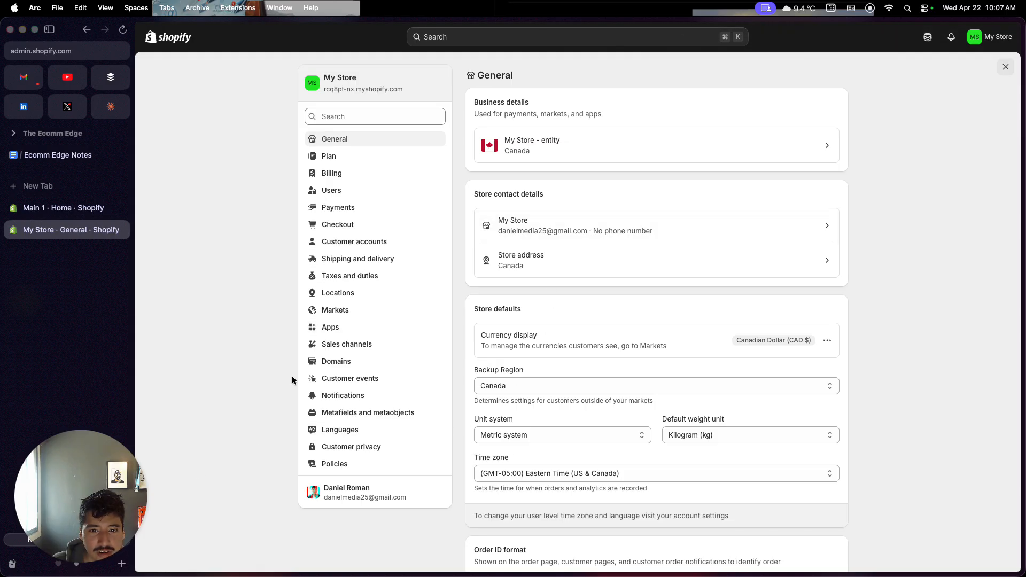
{"action": "scroll", "coordinate": [291, 376], "scroll_direction": "down", "scroll_amount": 1}
{"action": "scroll", "coordinate": [291, 376], "scroll_direction": "up", "scroll_amount": 1}
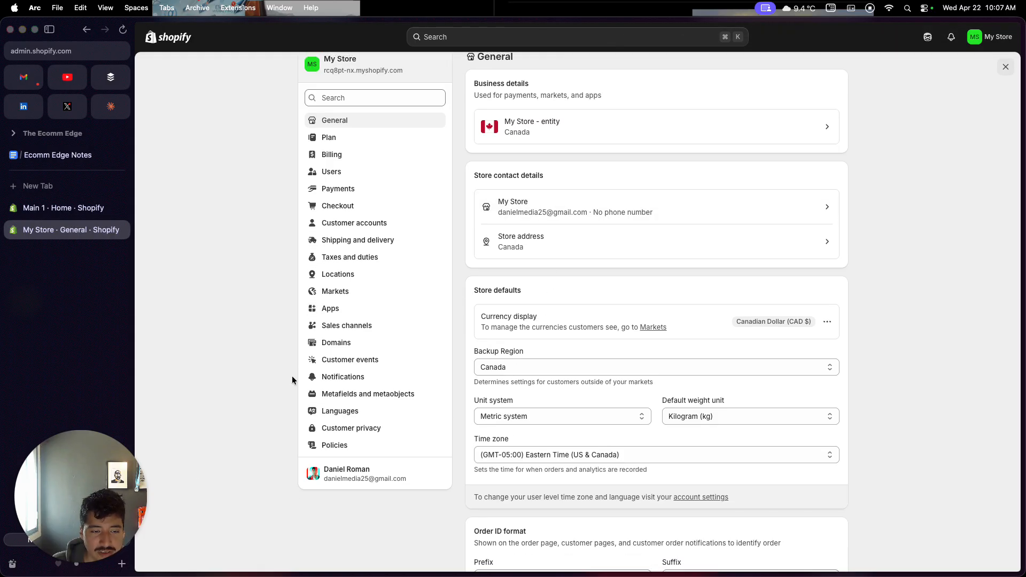
{"action": "scroll", "coordinate": [292, 377], "scroll_direction": "down", "scroll_amount": 3}
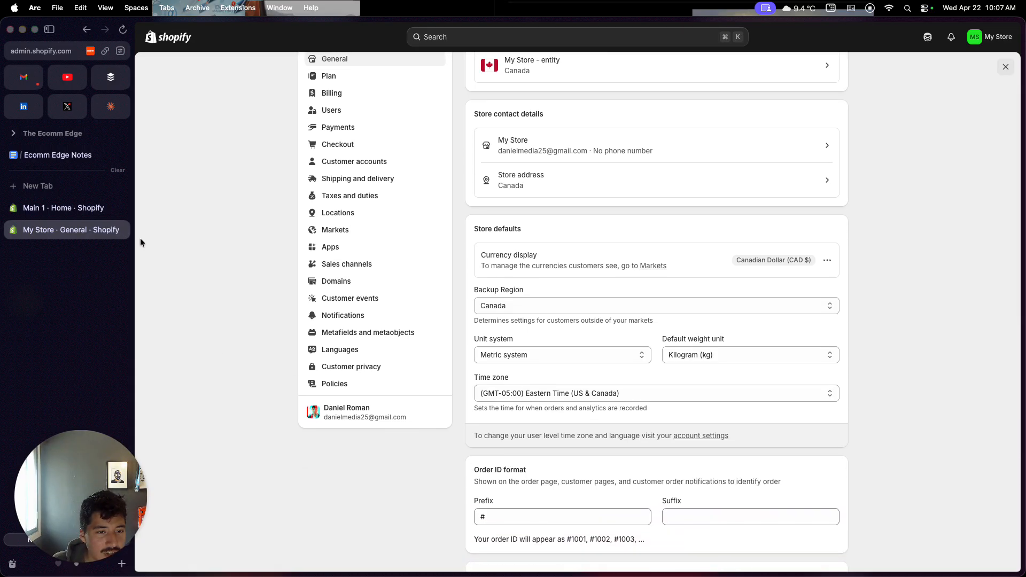
Step: Review the Payments settings, including Shopify Payments, PayPal and the page for adding a payment method, without adding one
{"action": "left_click", "coordinate": [339, 128]}
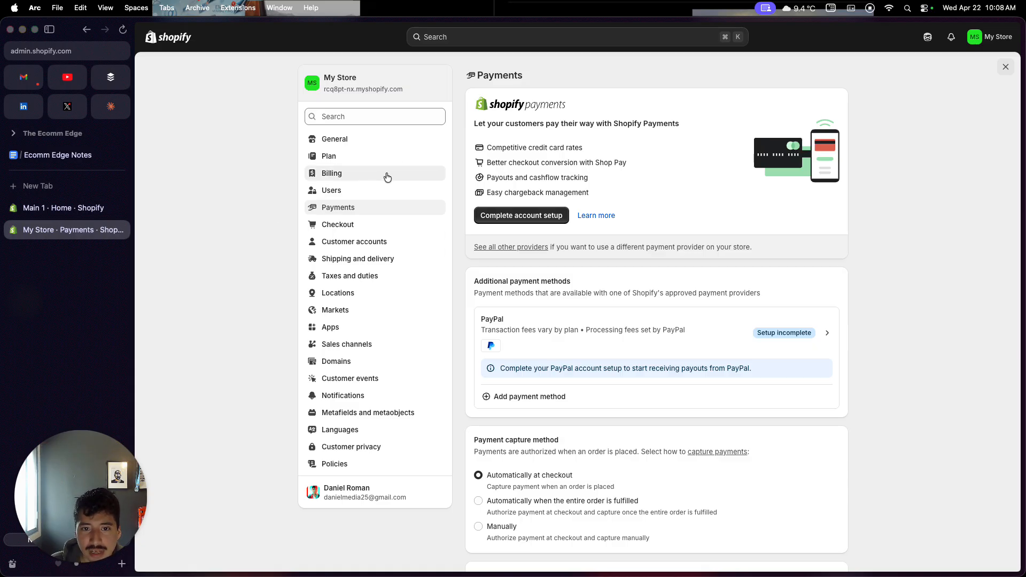
{"action": "left_click_drag", "start_coordinate": [482, 105], "coordinate": [514, 106]}
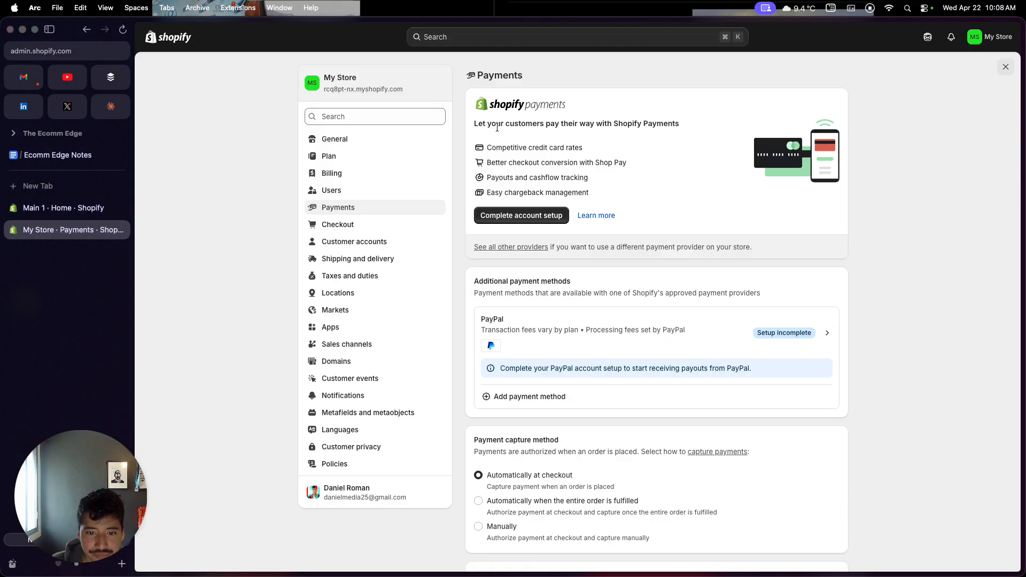
{"action": "scroll", "coordinate": [497, 127], "scroll_direction": "down", "scroll_amount": 2}
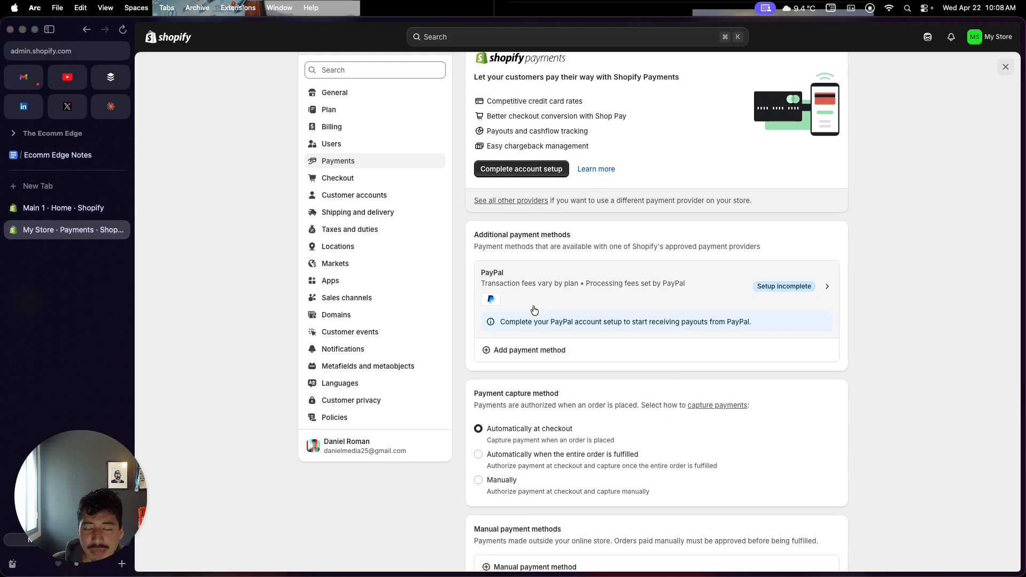
{"action": "left_click", "coordinate": [514, 350]}
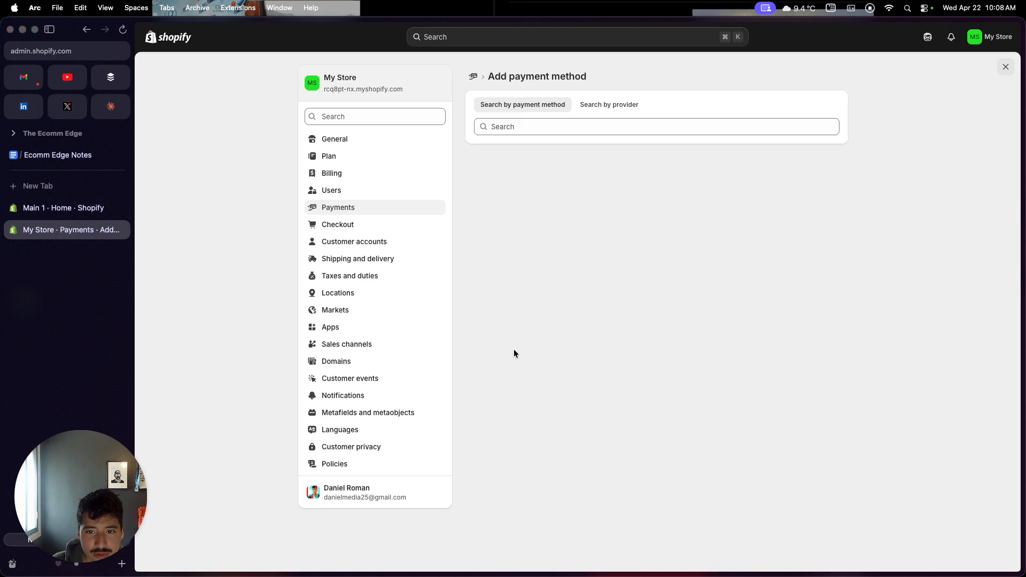
{"action": "left_click", "coordinate": [473, 77]}
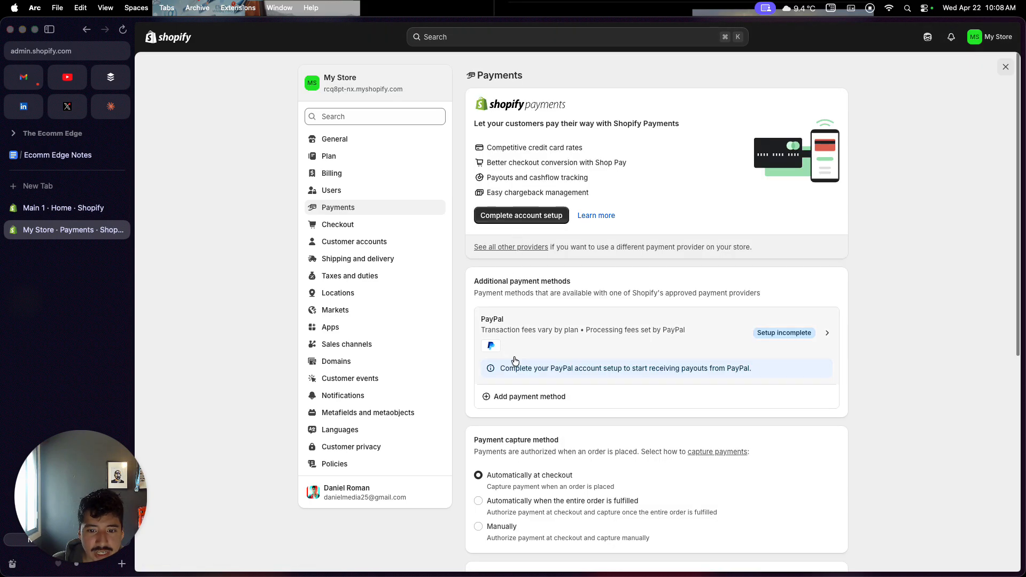
{"action": "scroll", "coordinate": [514, 356], "scroll_direction": "down", "scroll_amount": 1}
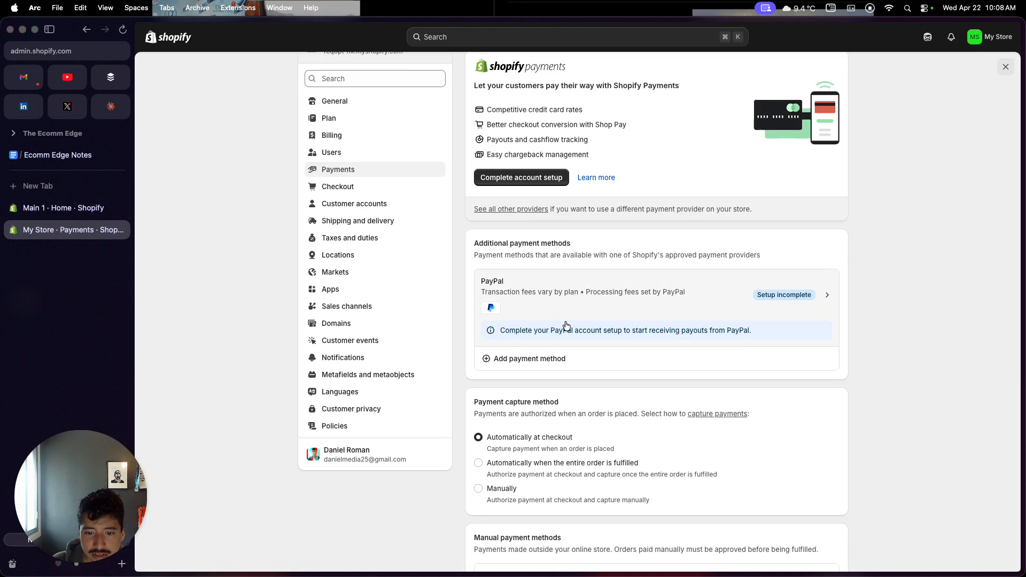
{"action": "scroll", "coordinate": [539, 320], "scroll_direction": "up", "scroll_amount": 1}
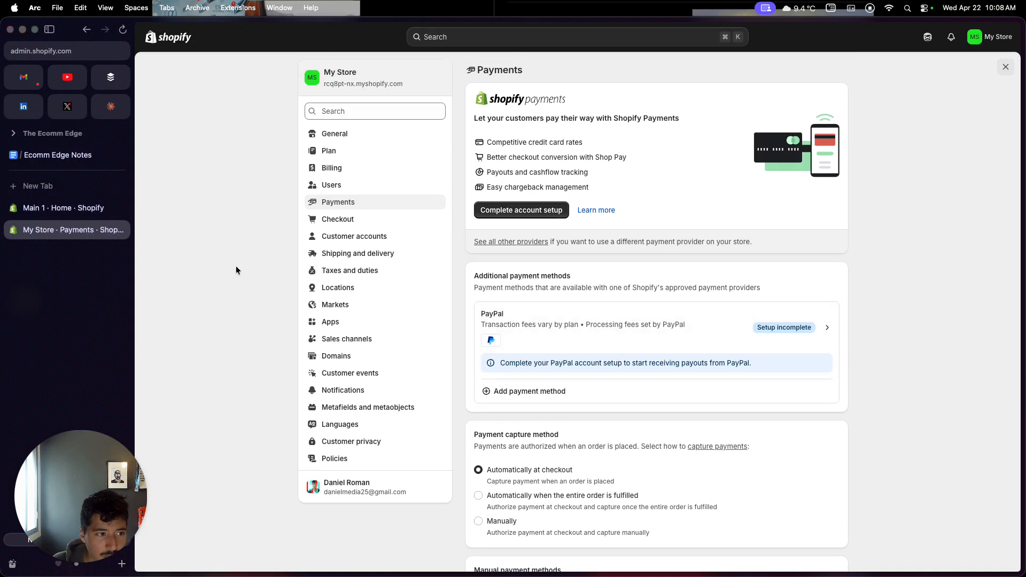
Step: Check the business information item in the Google Docs checklist for its shipping rates task, and return to the Shopify settings
{"action": "left_click", "coordinate": [75, 209]}
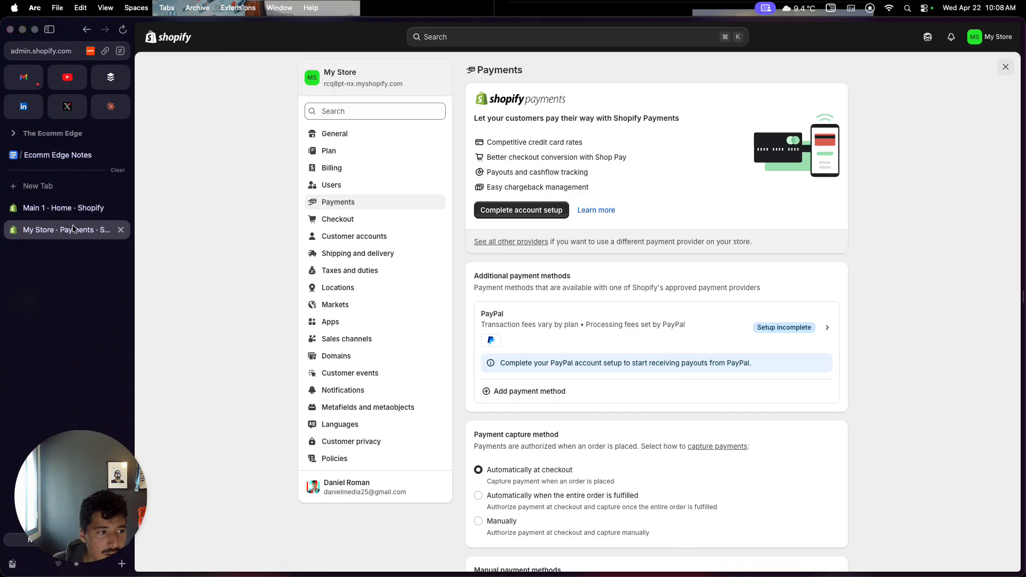
{"action": "left_click", "coordinate": [58, 155]}
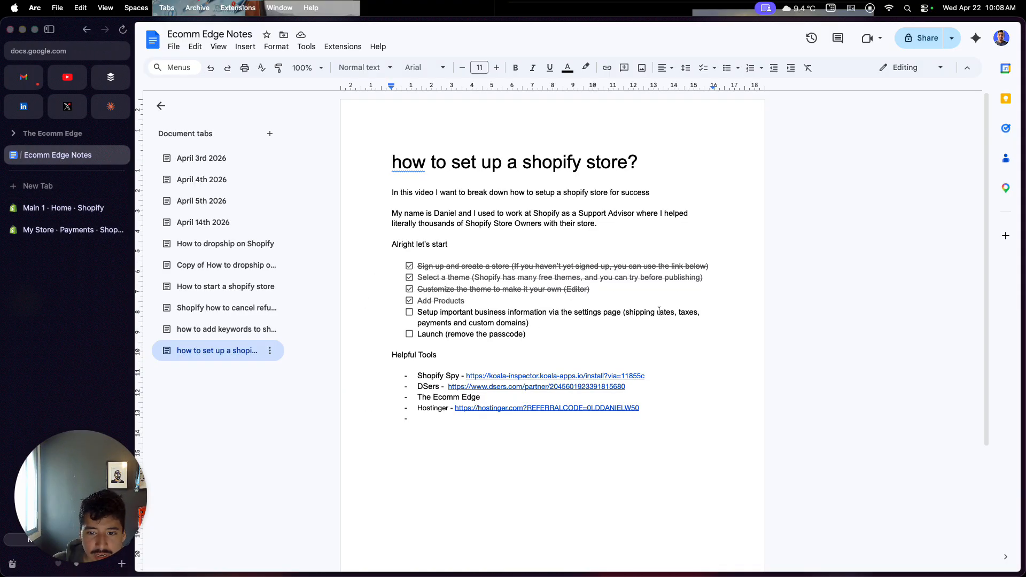
{"action": "left_click_drag", "start_coordinate": [628, 314], "coordinate": [674, 318]}
{"action": "left_click", "coordinate": [75, 230]}
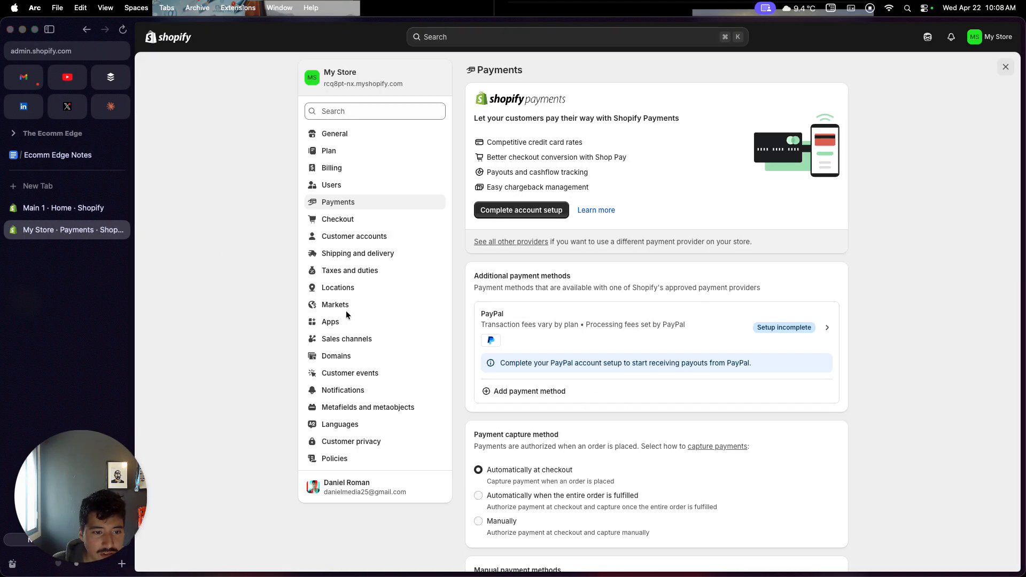
Step: Open the general shipping profile and examine the rates and notices for the Domestic, International and US Cross-border zones
{"action": "left_click", "coordinate": [340, 262]}
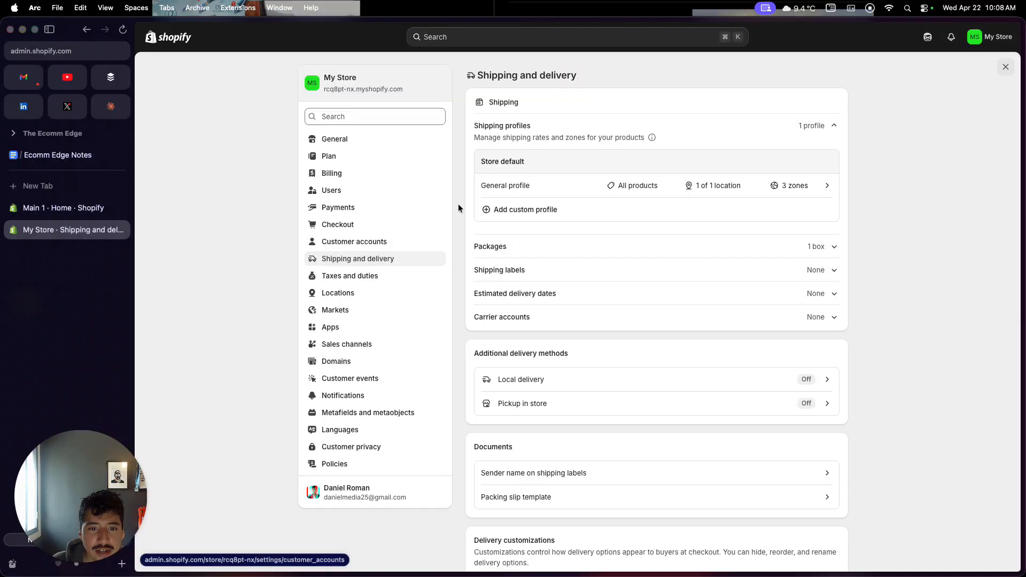
{"action": "left_click", "coordinate": [505, 187]}
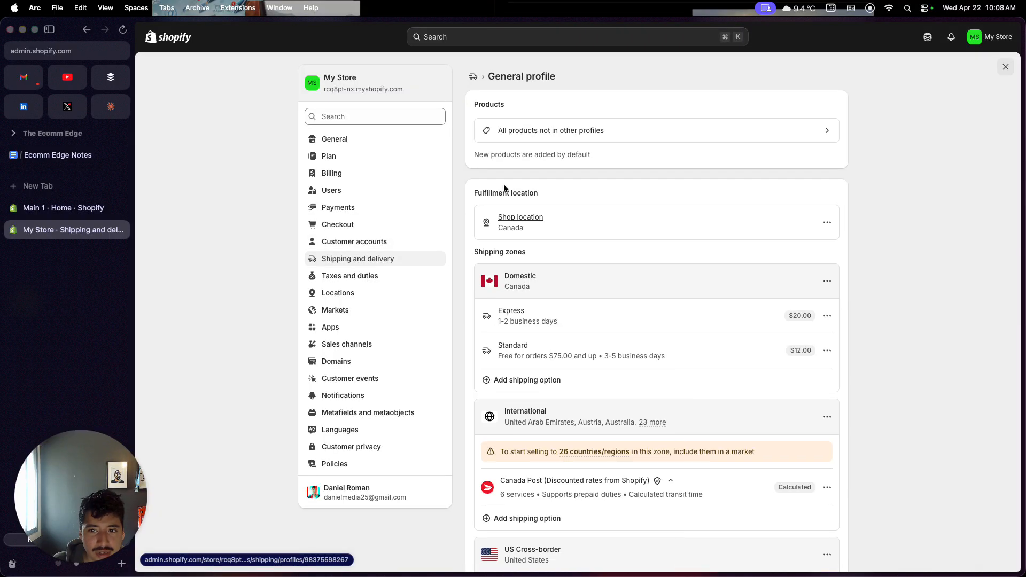
{"action": "scroll", "coordinate": [477, 242], "scroll_direction": "down", "scroll_amount": 1}
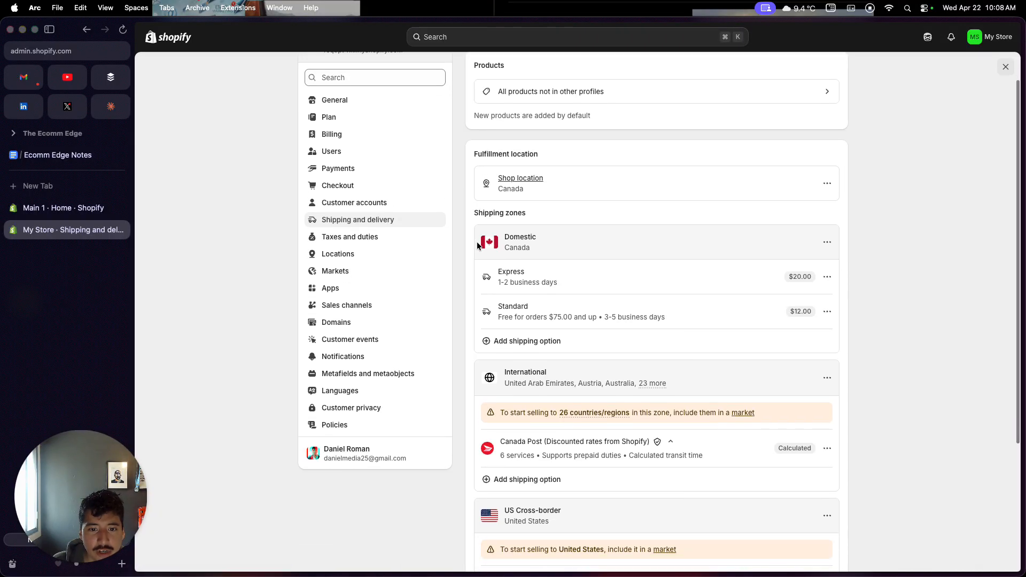
{"action": "scroll", "coordinate": [477, 242], "scroll_direction": "down", "scroll_amount": 2}
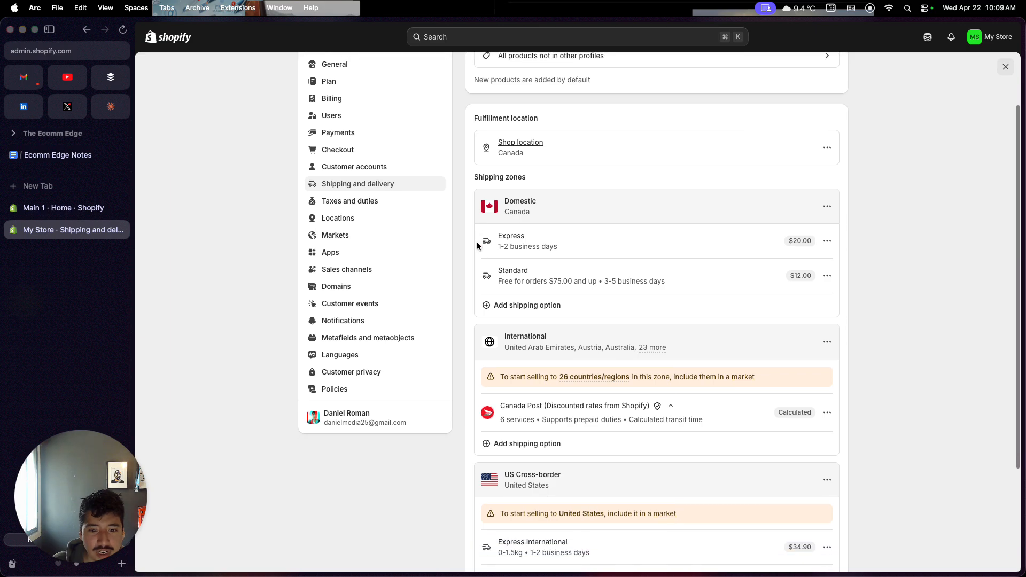
{"action": "scroll", "coordinate": [477, 242], "scroll_direction": "down", "scroll_amount": 3}
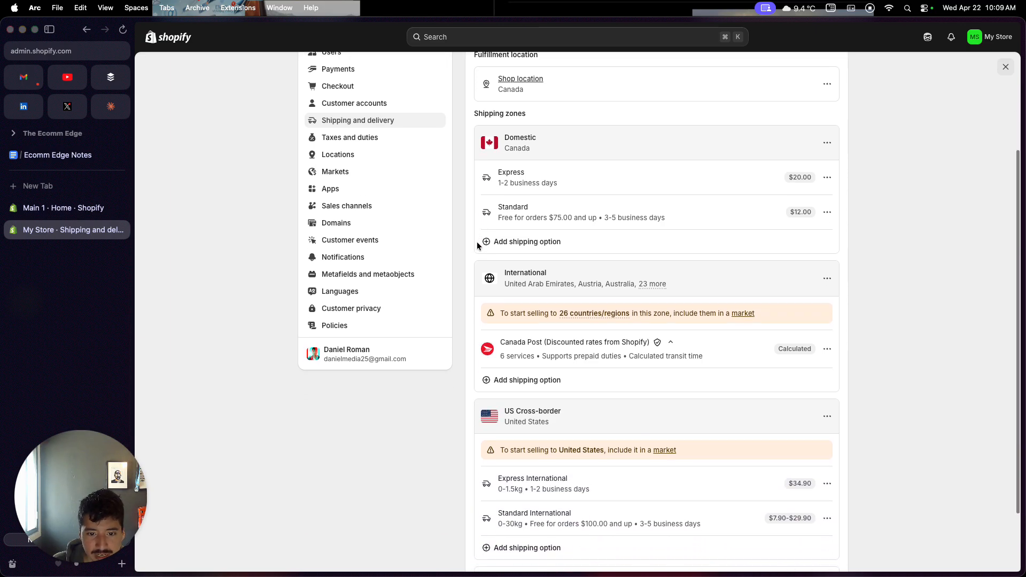
{"action": "scroll", "coordinate": [477, 245], "scroll_direction": "up", "scroll_amount": 5}
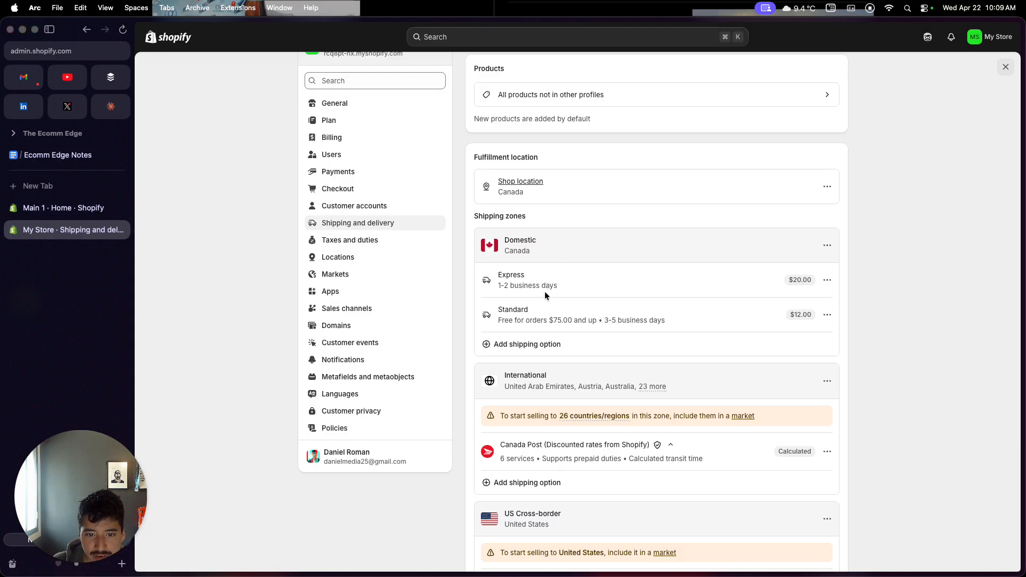
{"action": "scroll", "coordinate": [545, 295], "scroll_direction": "down", "scroll_amount": 5}
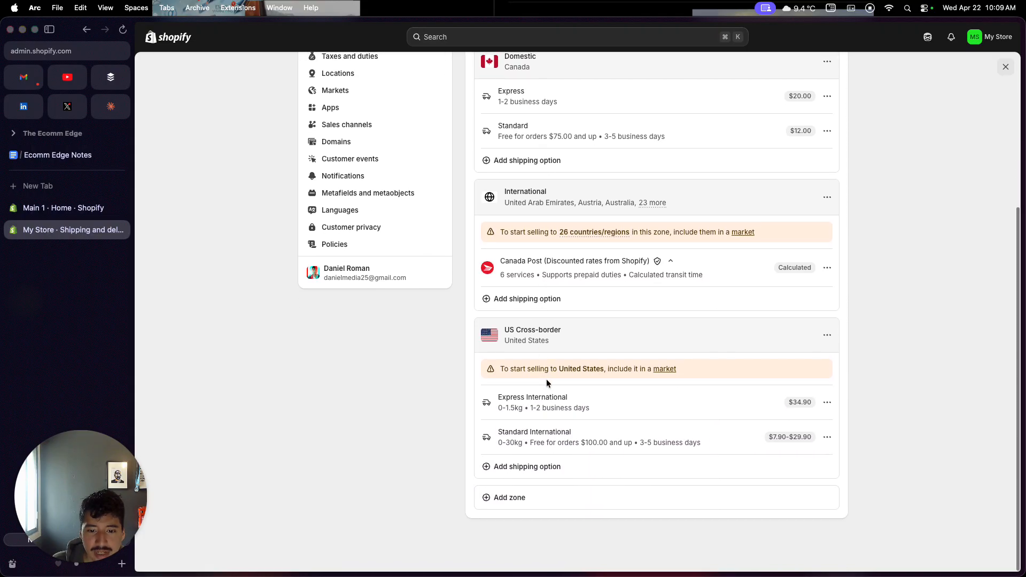
{"action": "left_click_drag", "start_coordinate": [503, 369], "coordinate": [658, 369]}
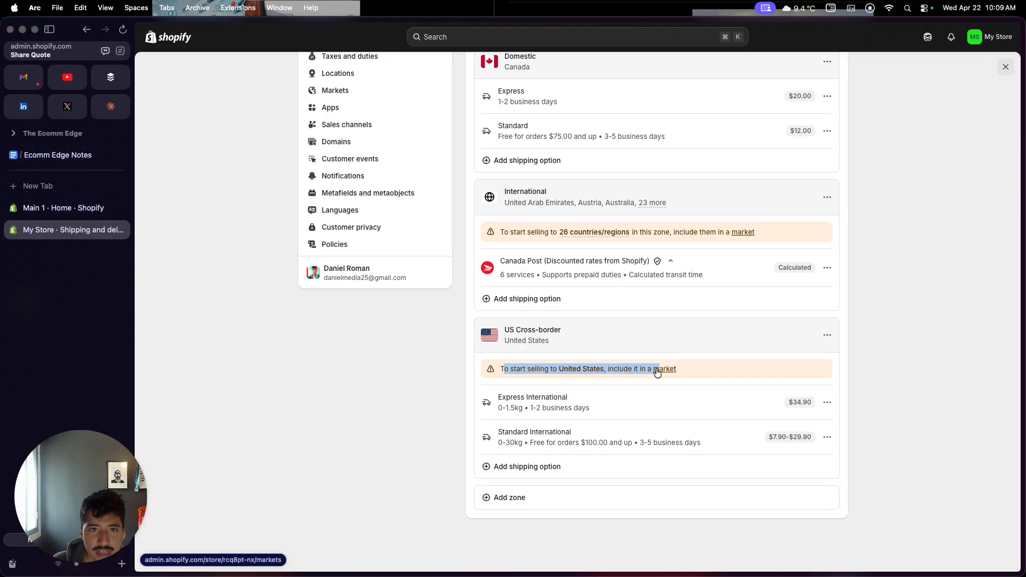
{"action": "scroll", "coordinate": [366, 352], "scroll_direction": "up", "scroll_amount": 2}
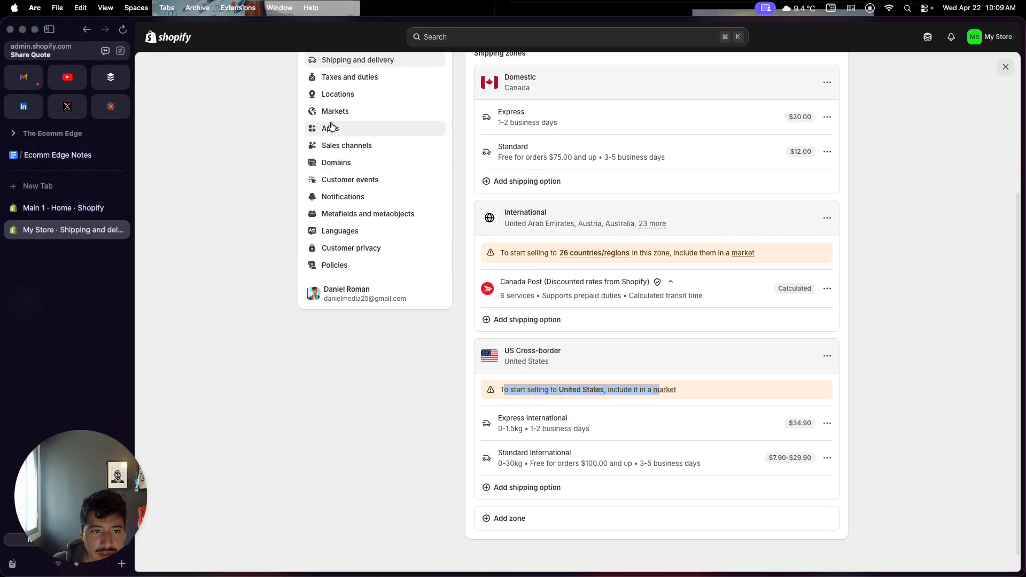
Step: Open the Markets page to view the store's markets and the suggested ones
{"action": "left_click", "coordinate": [336, 117]}
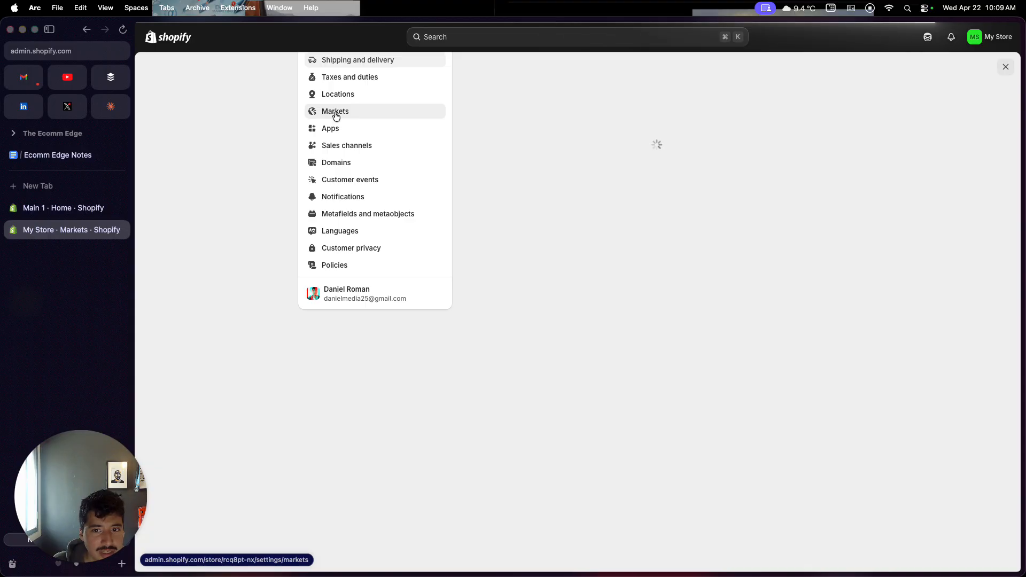
{"action": "scroll", "coordinate": [467, 263], "scroll_direction": "up", "scroll_amount": 5}
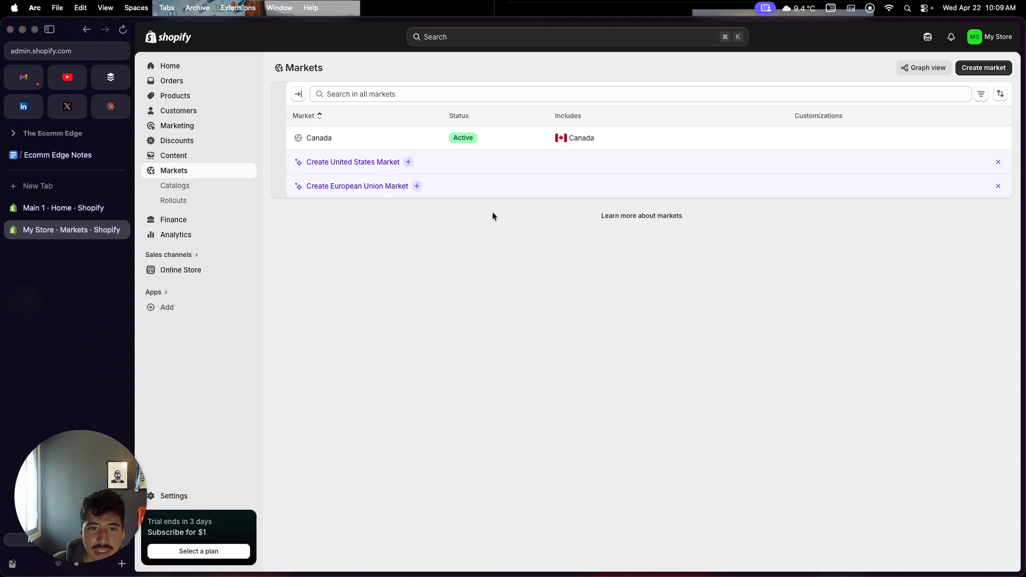
Step: Create the suggested United States market and return to the list of markets
{"action": "left_click", "coordinate": [356, 163]}
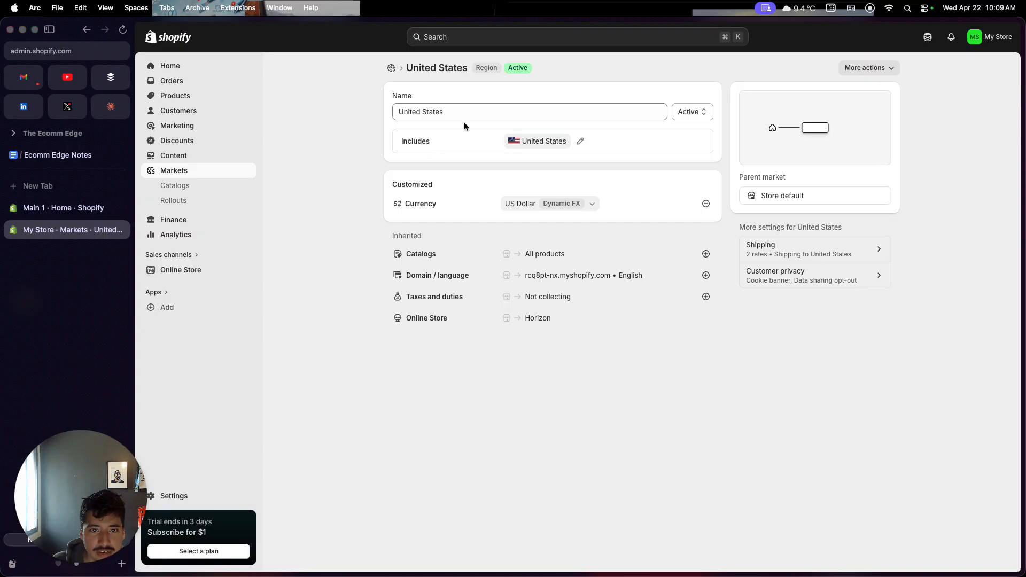
{"action": "left_click", "coordinate": [233, 170]}
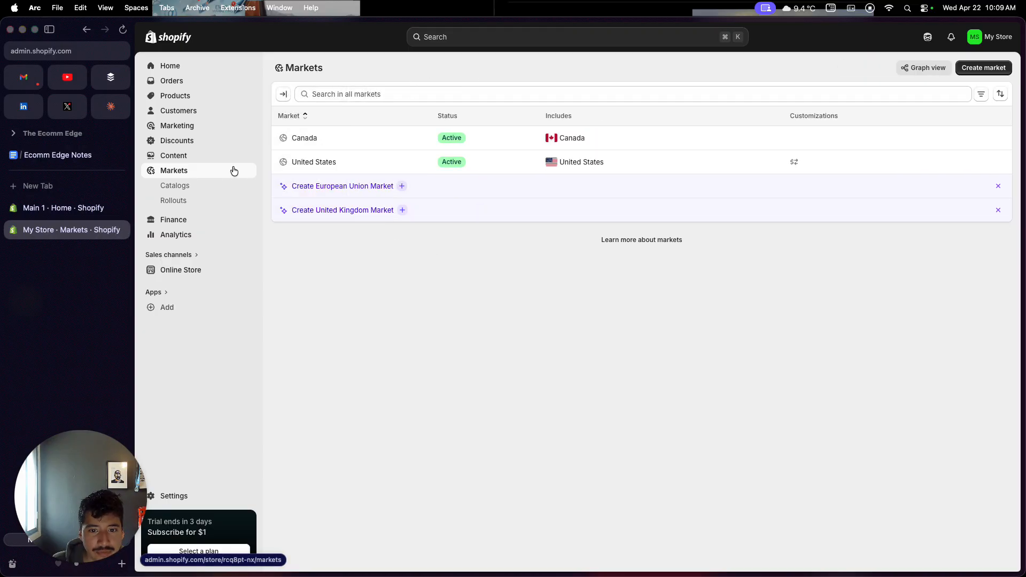
Step: Examine the Canada market's taxes and duties and catalog options without changing them, and open the United States market
{"action": "left_click", "coordinate": [512, 144]}
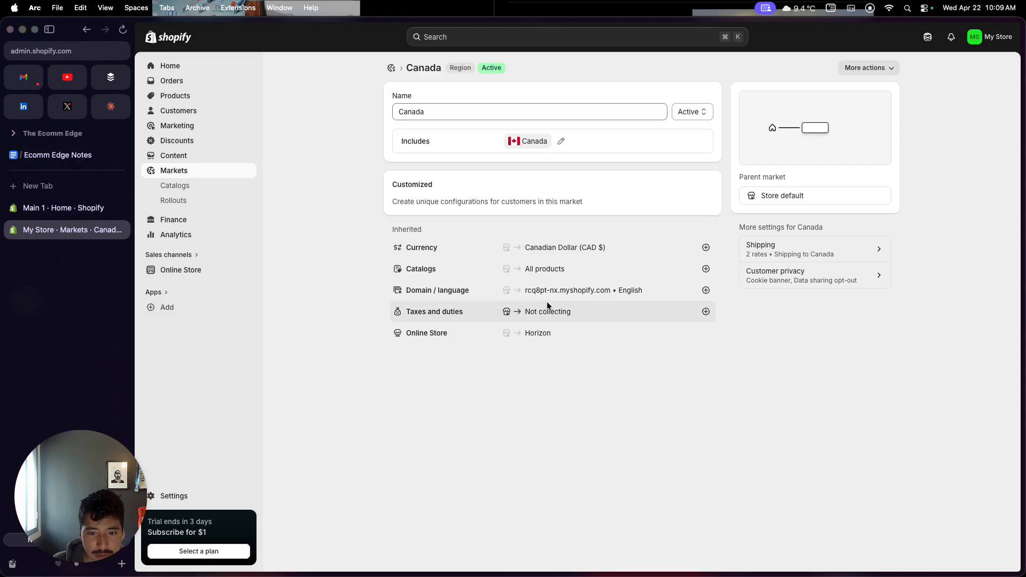
{"action": "left_click", "coordinate": [704, 312]}
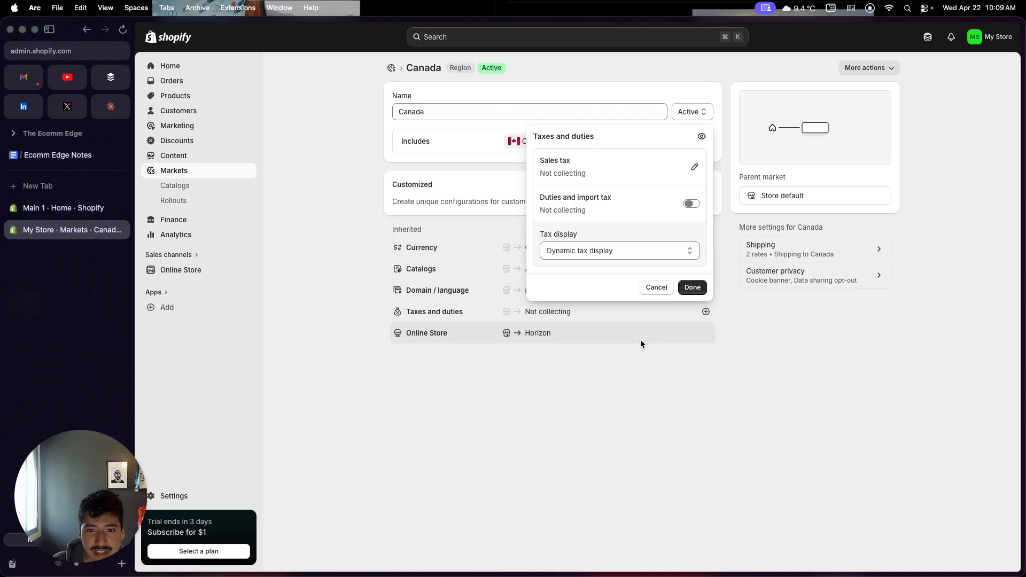
{"action": "left_click", "coordinate": [641, 341]}
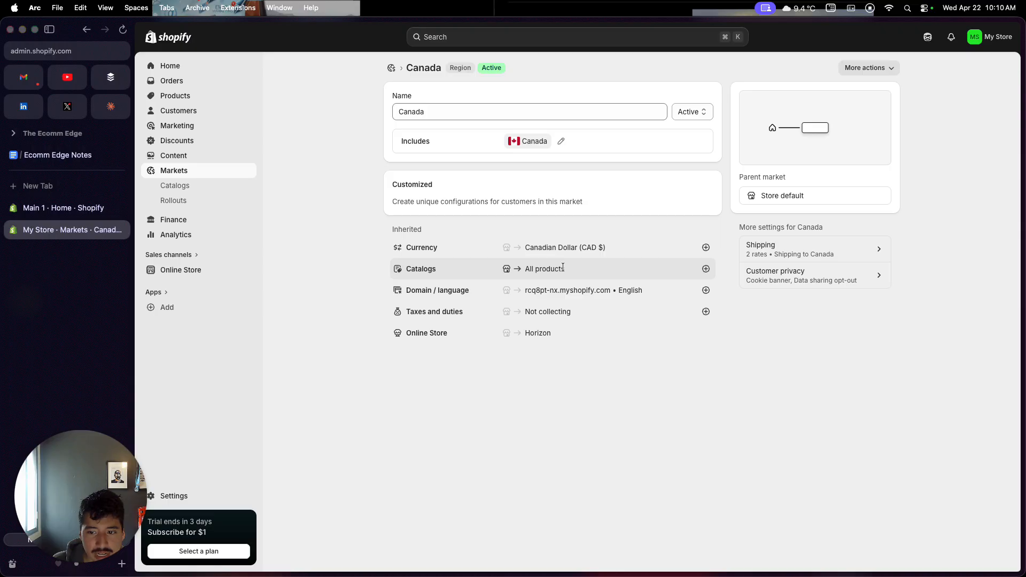
{"action": "left_click", "coordinate": [706, 269]}
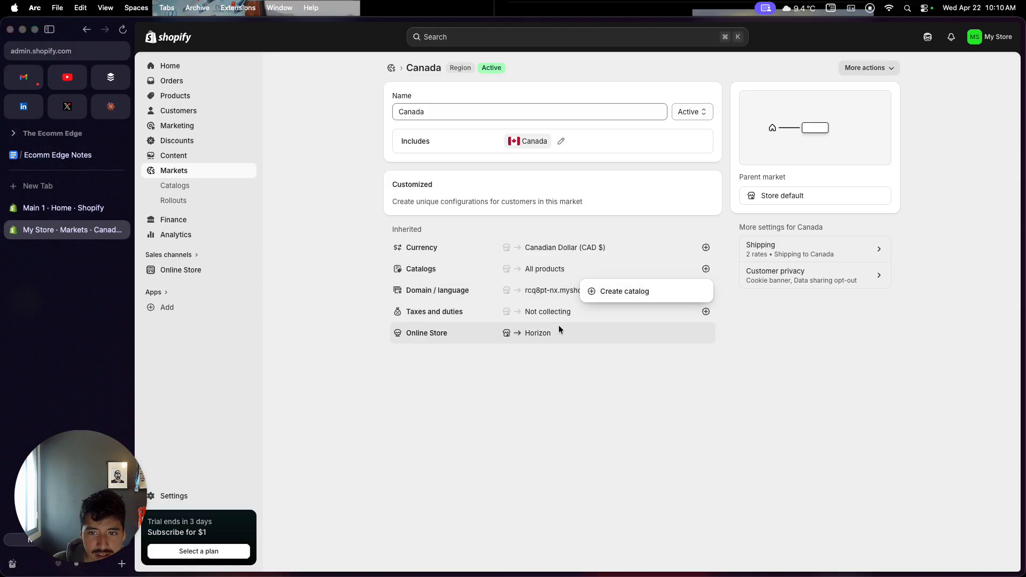
{"action": "left_click", "coordinate": [565, 379]}
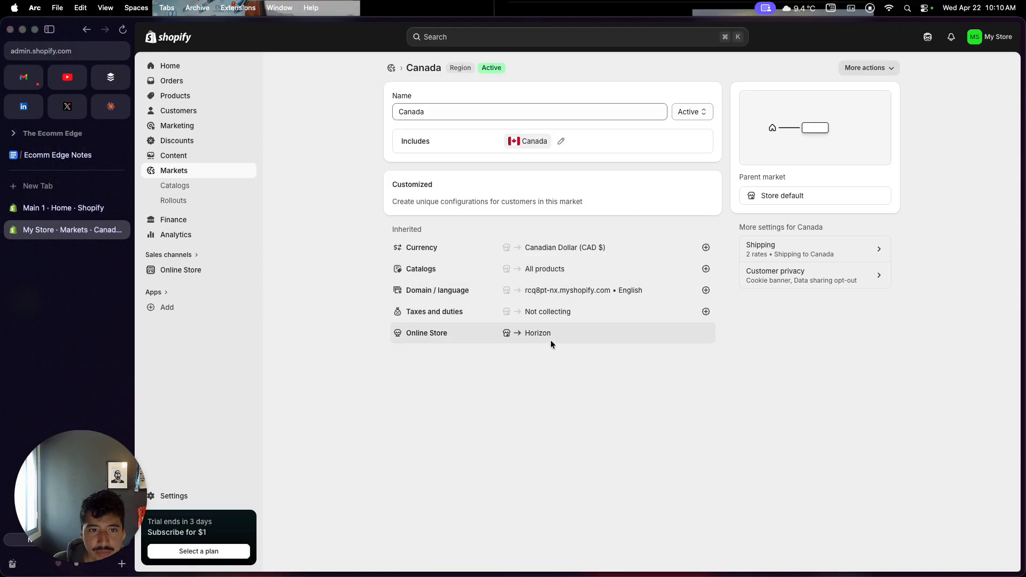
{"action": "left_click", "coordinate": [393, 79]}
{"action": "left_click", "coordinate": [323, 163]}
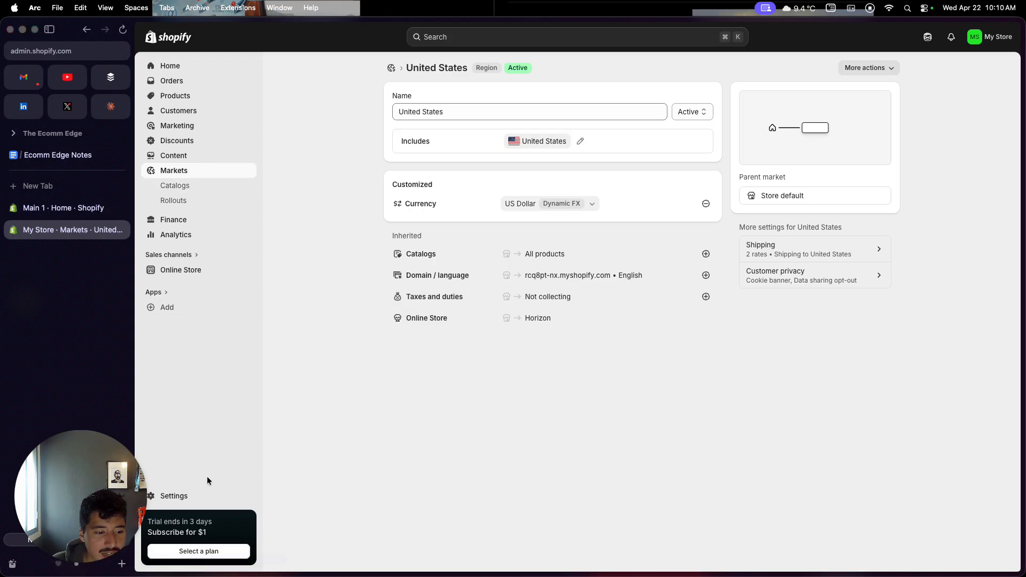
Step: Open the general shipping profile in the store settings and review the rates of its shipping zones
{"action": "left_click", "coordinate": [200, 494]}
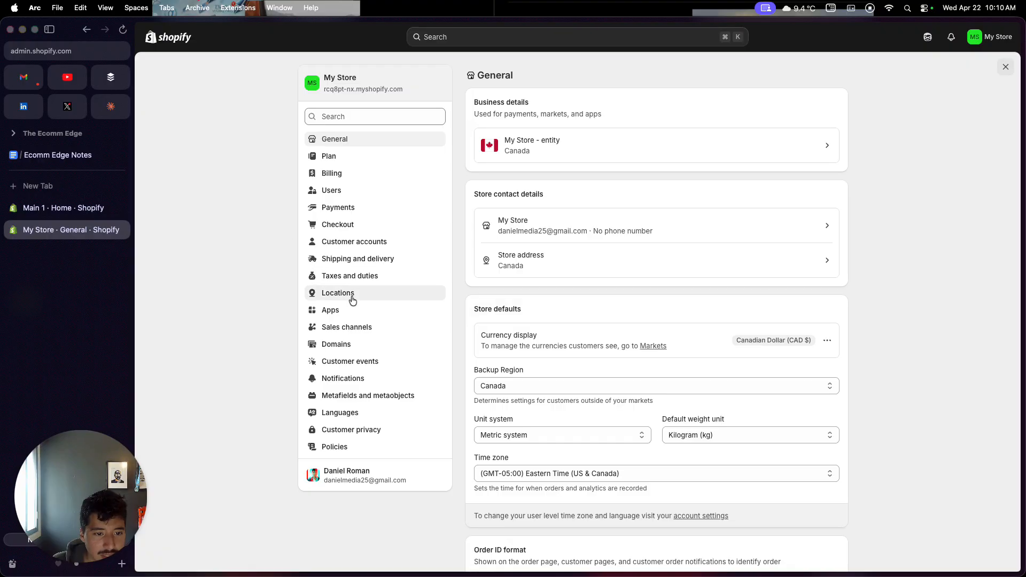
{"action": "left_click", "coordinate": [350, 260]}
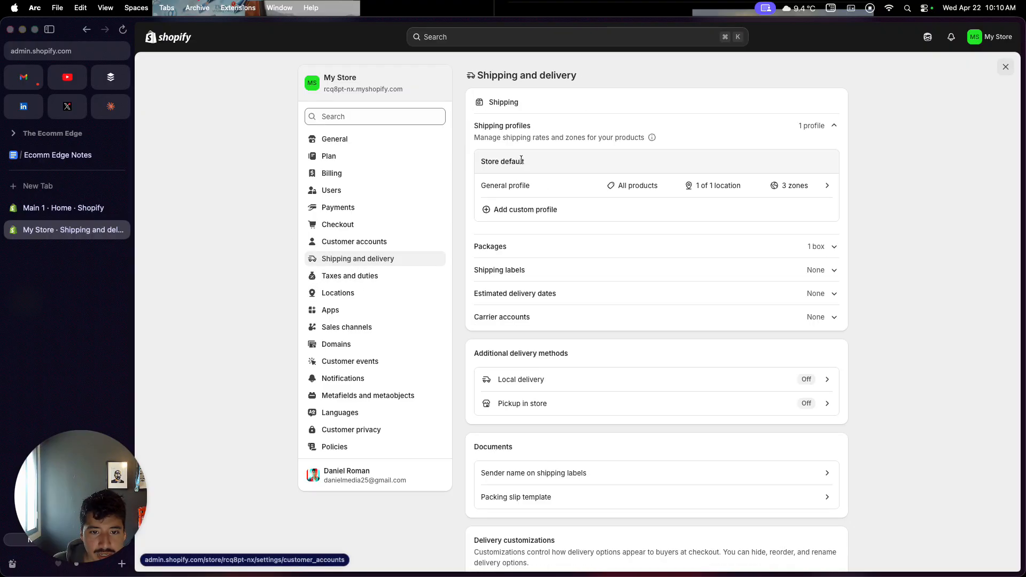
{"action": "left_click", "coordinate": [527, 184]}
{"action": "scroll", "coordinate": [533, 275], "scroll_direction": "down", "scroll_amount": 5}
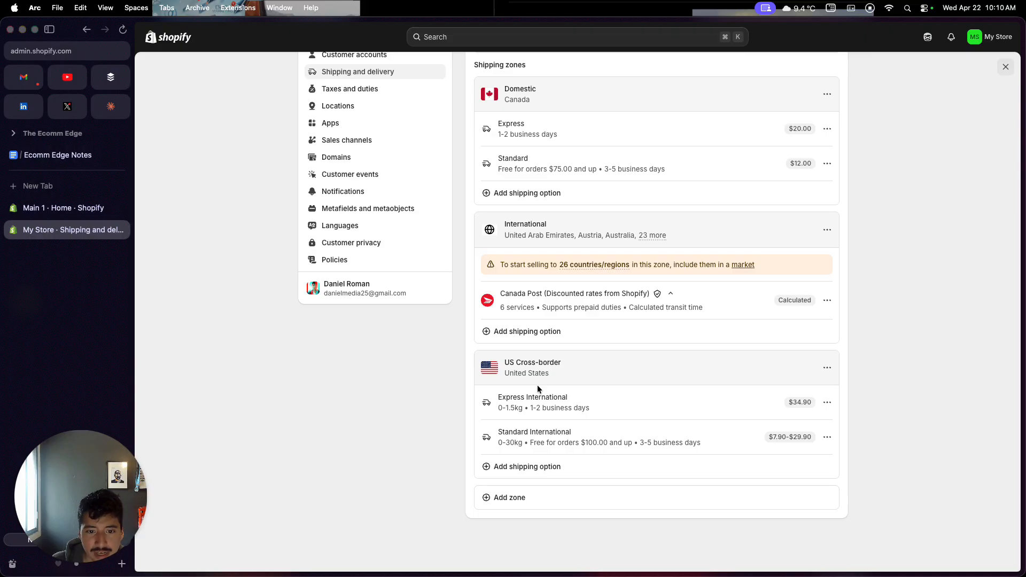
{"action": "scroll", "coordinate": [537, 385], "scroll_direction": "up", "scroll_amount": 5}
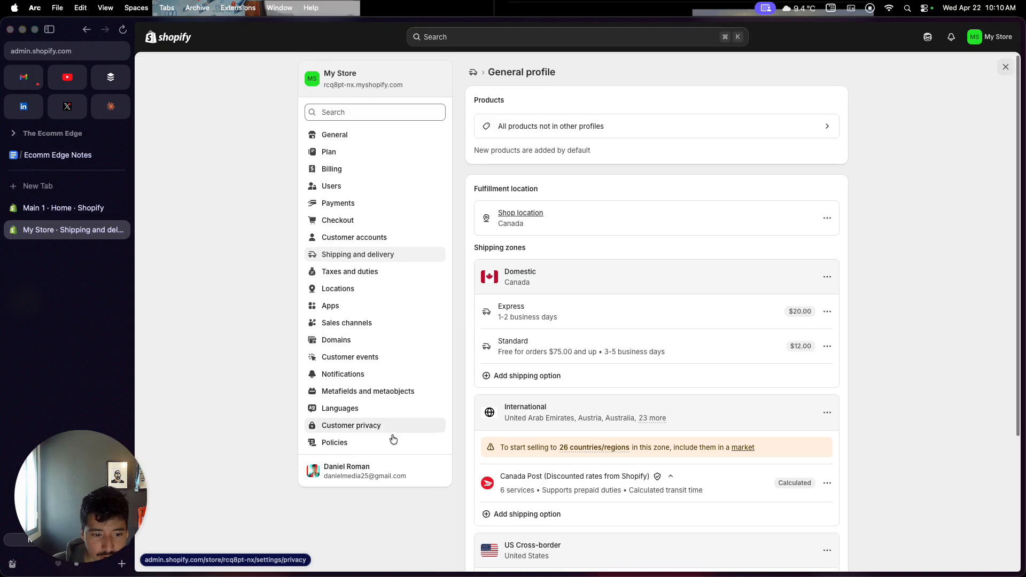
Step: Check the custom domains task in the Google Docs checklist, and open the Domains settings of My Store in Shopify
{"action": "scroll", "coordinate": [393, 439], "scroll_direction": "down", "scroll_amount": 1}
{"action": "left_click", "coordinate": [58, 155]}
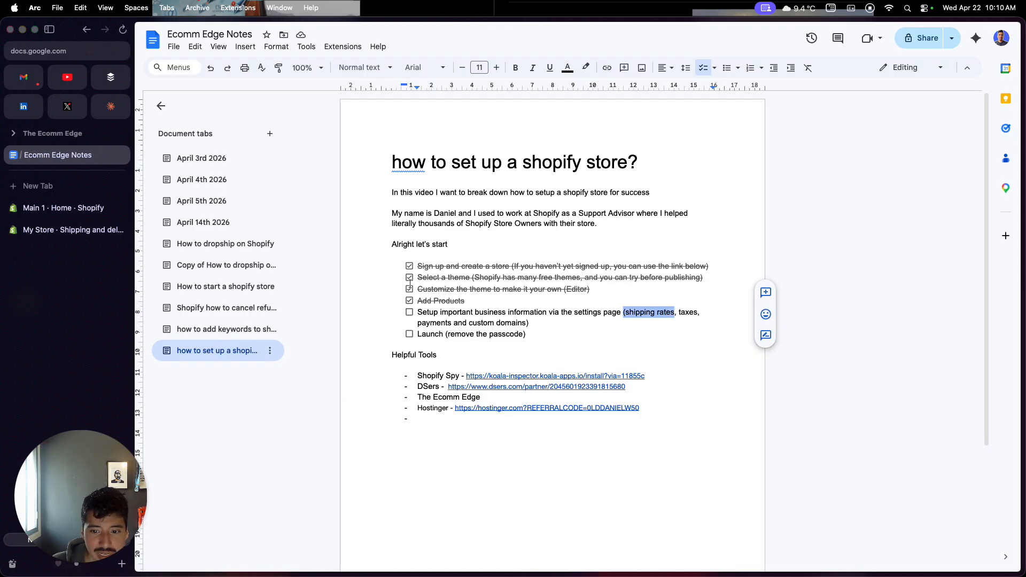
{"action": "left_click_drag", "start_coordinate": [468, 325], "coordinate": [516, 323]}
{"action": "left_click", "coordinate": [90, 235]}
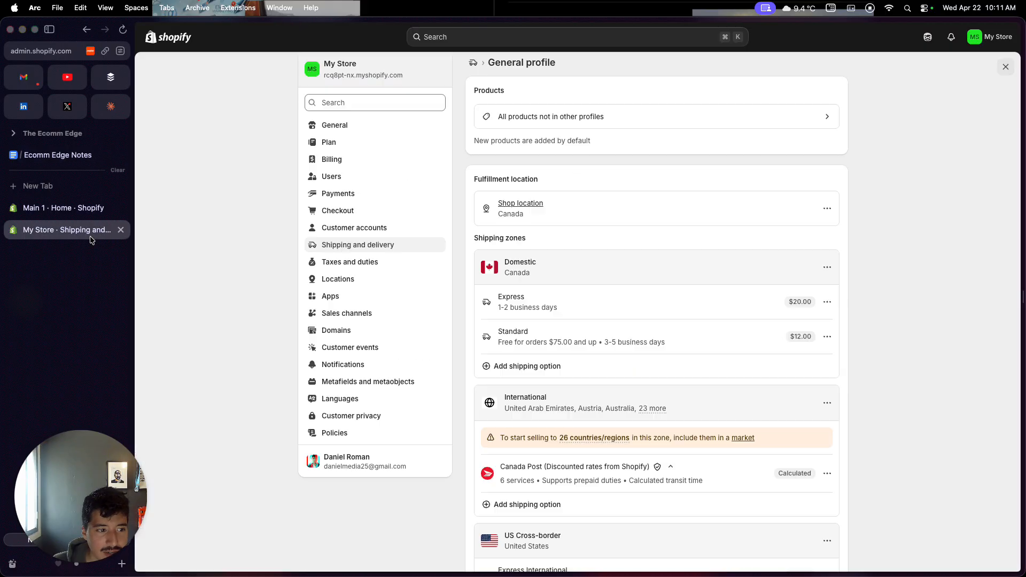
{"action": "left_click", "coordinate": [337, 331]}
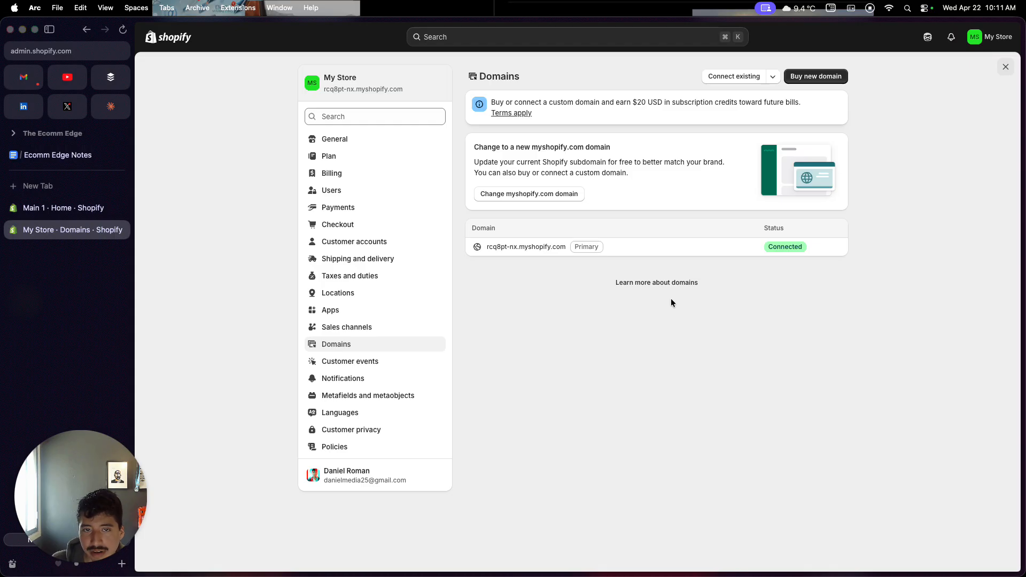
Step: Look up the launch item in the Google Docs checklist, return to My Store in Shopify and leave its settings
{"action": "left_click", "coordinate": [63, 208]}
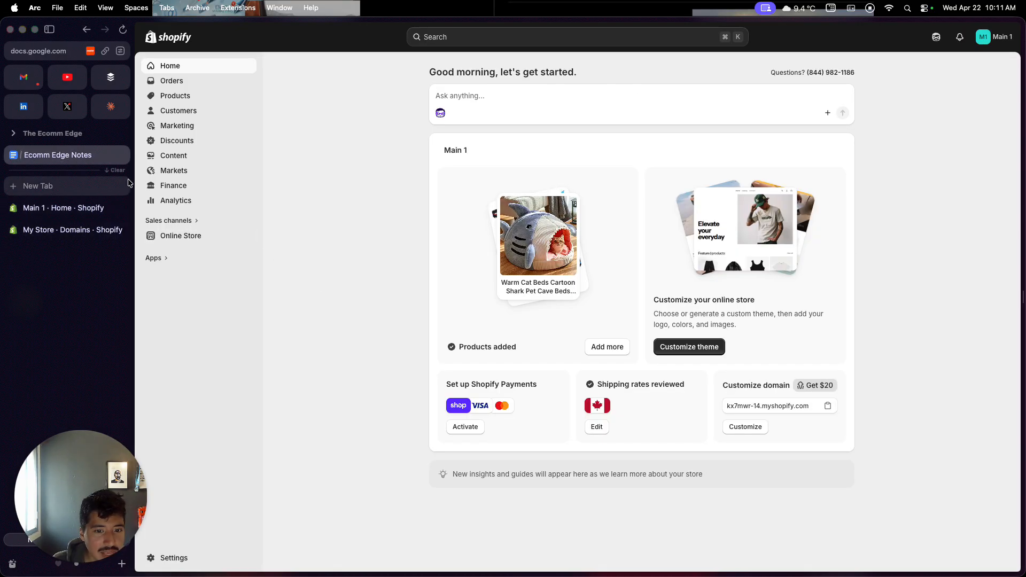
{"action": "left_click", "coordinate": [59, 155]}
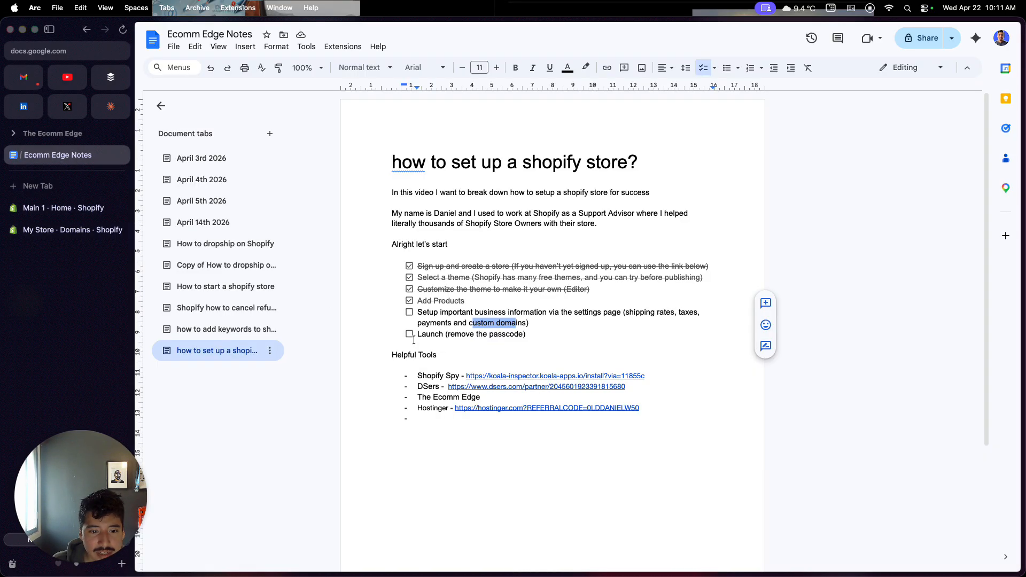
{"action": "left_click", "coordinate": [67, 230]}
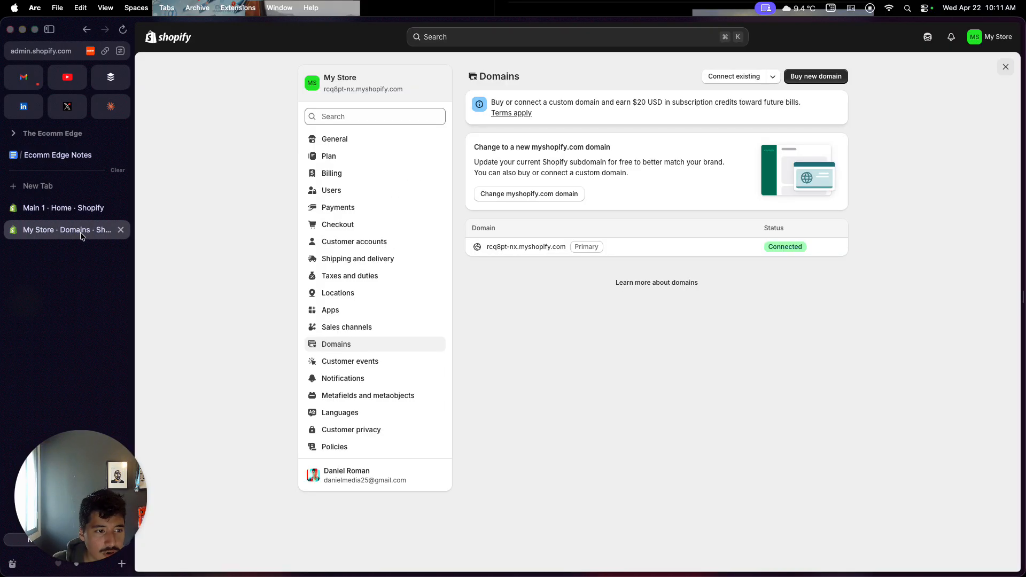
{"action": "left_click", "coordinate": [1005, 67]}
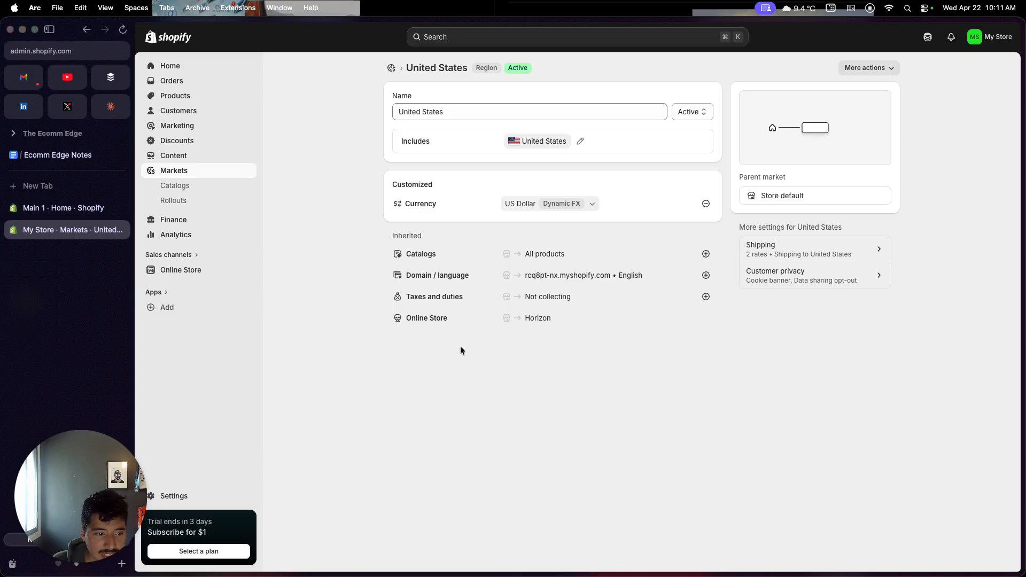
Step: Publish the draft theme Tinker as the online store's current theme
{"action": "left_click", "coordinate": [202, 270]}
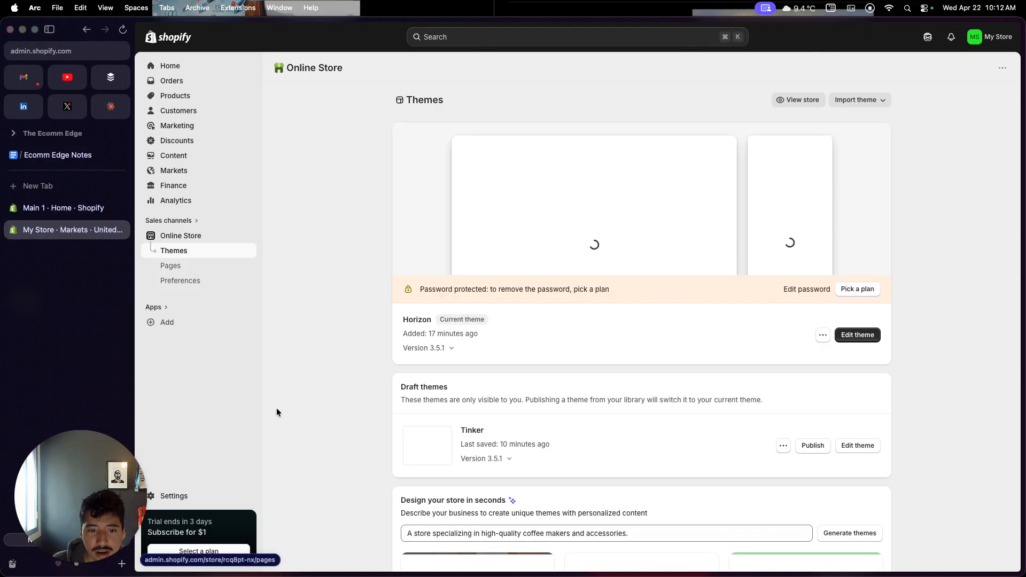
{"action": "scroll", "coordinate": [580, 401], "scroll_direction": "down", "scroll_amount": 1}
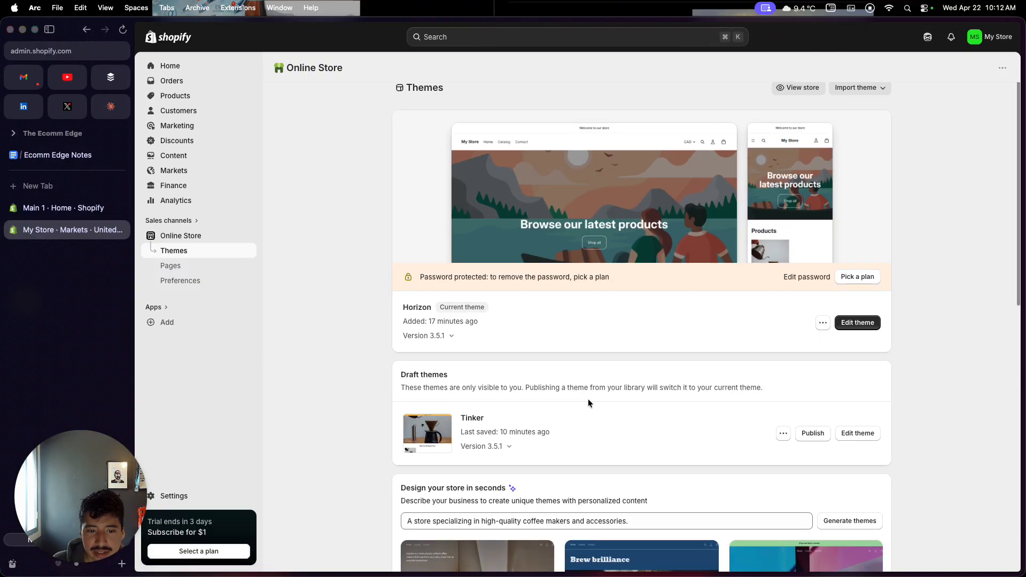
{"action": "left_click", "coordinate": [807, 439]}
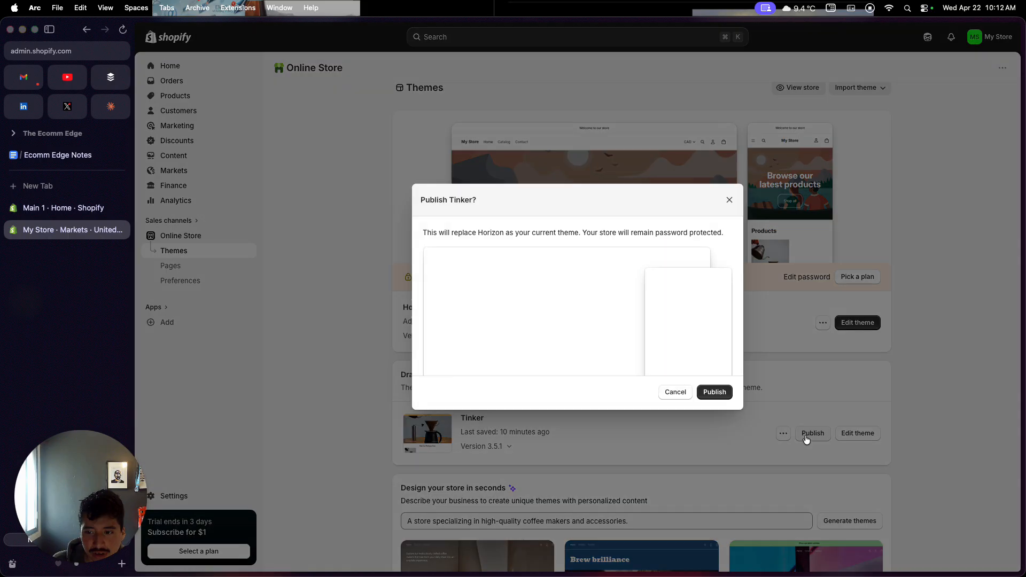
{"action": "left_click", "coordinate": [720, 392]}
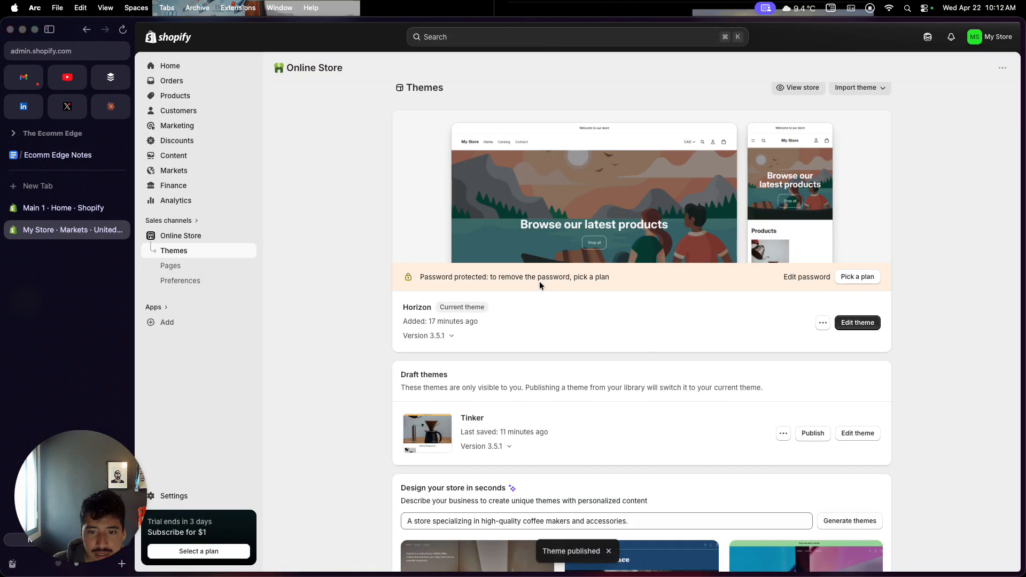
Step: Read the password protection notice on the Themes page and open the online store preferences to view the store access settings
{"action": "left_click_drag", "start_coordinate": [441, 277], "coordinate": [583, 276]}
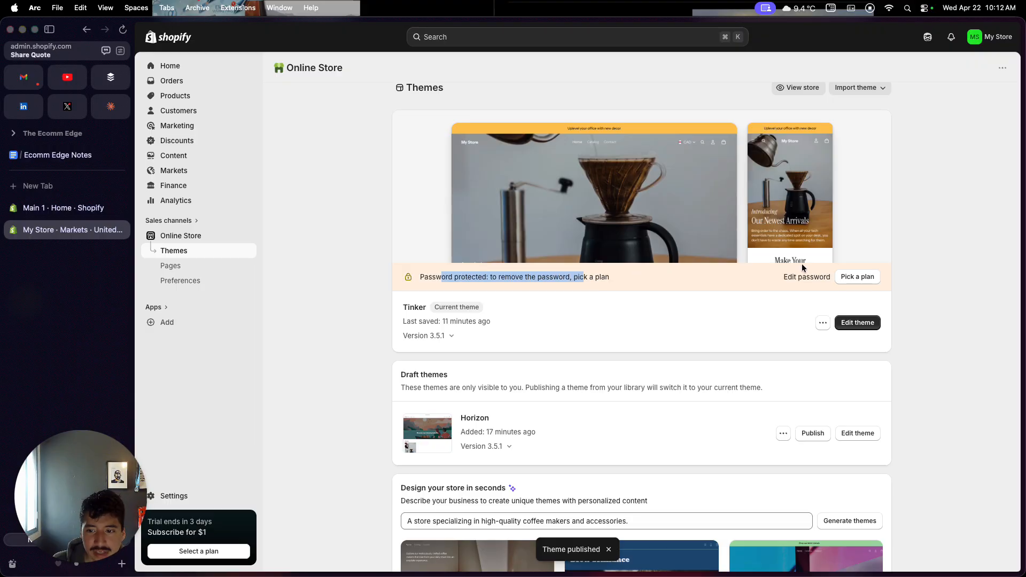
{"action": "left_click", "coordinate": [218, 285]}
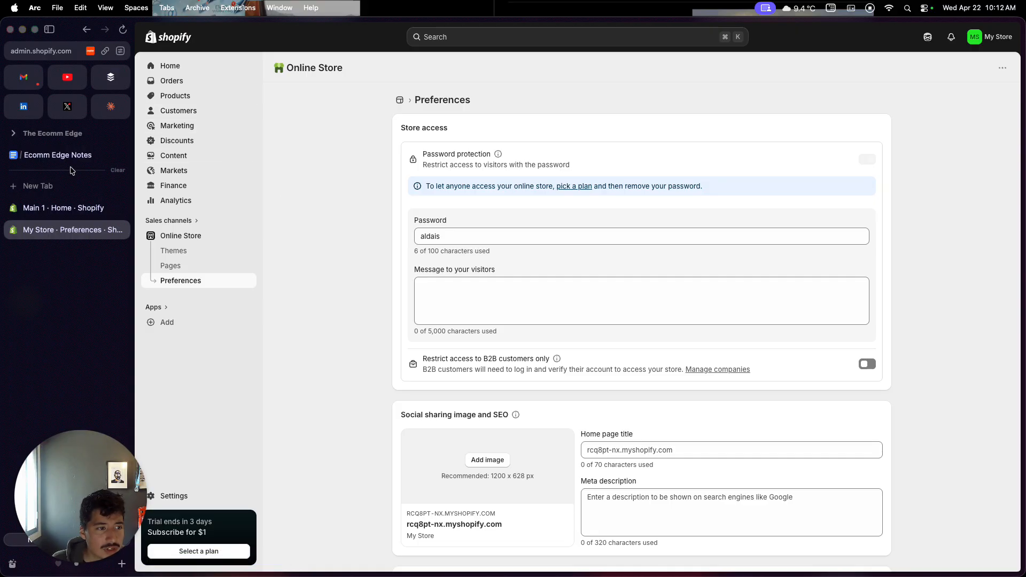
Step: Switch to the Google Docs checklist and mark the Add Products item as not done
{"action": "left_click", "coordinate": [58, 155]}
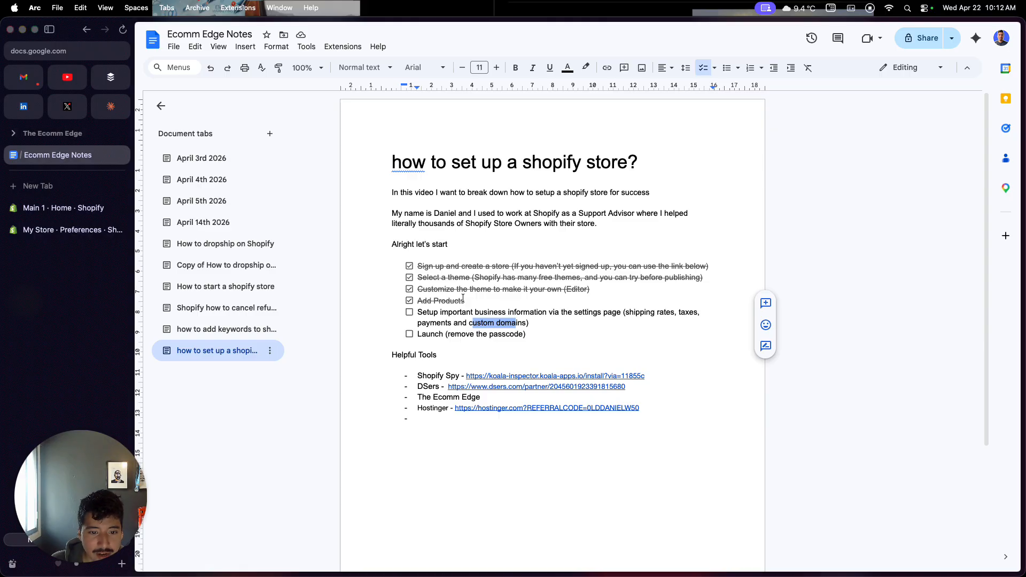
{"action": "left_click", "coordinate": [430, 301]}
{"action": "left_click", "coordinate": [409, 301]}
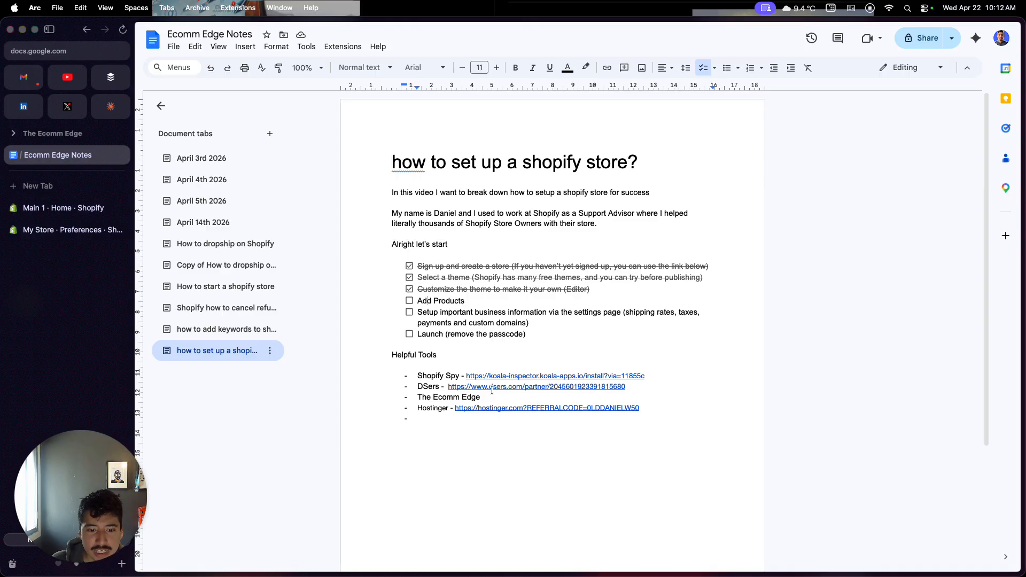
Step: View the product list of the Main 1 store in Shopify, and return to the Google Docs checklist
{"action": "left_click", "coordinate": [48, 213]}
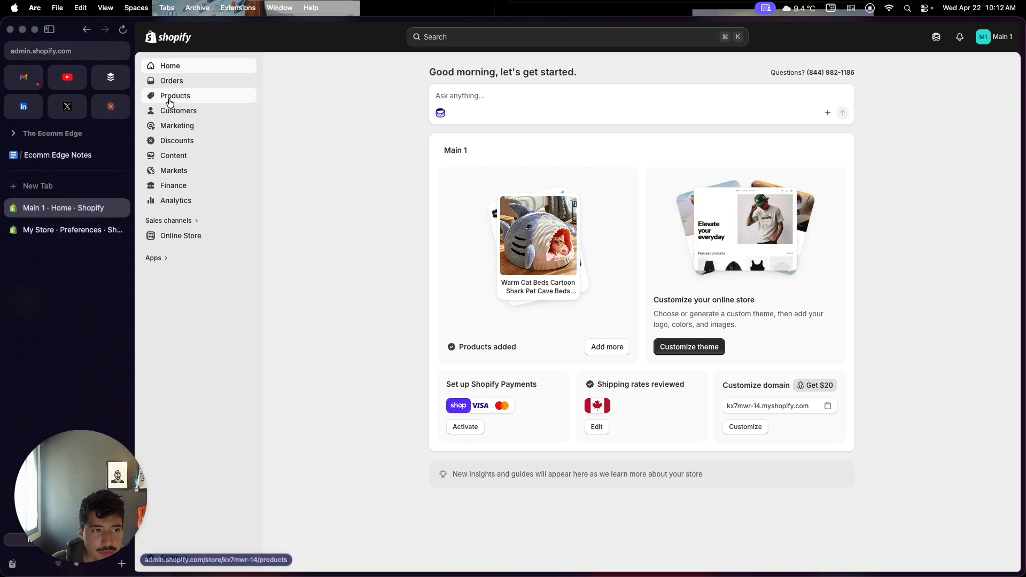
{"action": "left_click", "coordinate": [170, 97]}
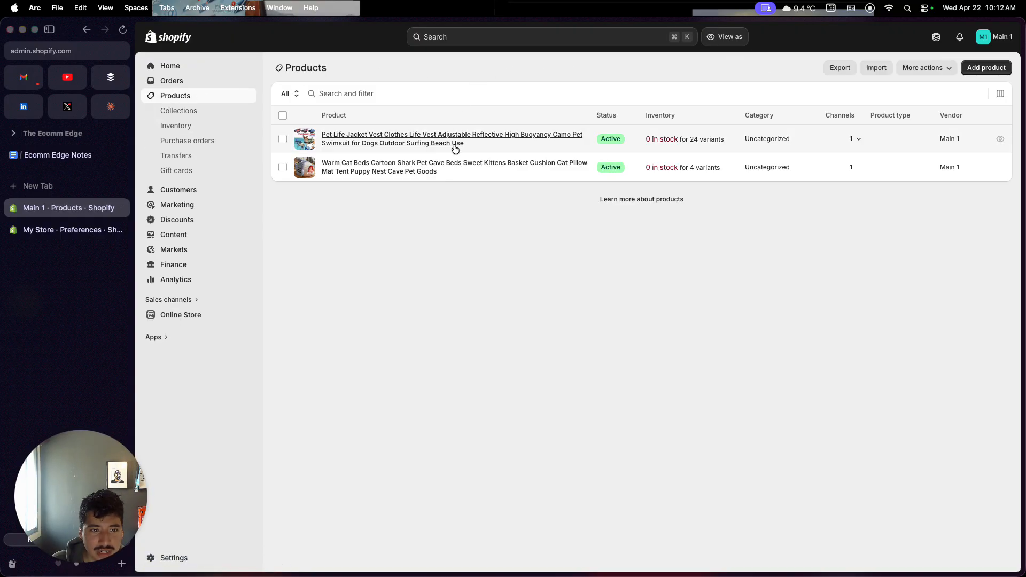
{"action": "left_click", "coordinate": [70, 230]}
{"action": "left_click", "coordinate": [49, 160]}
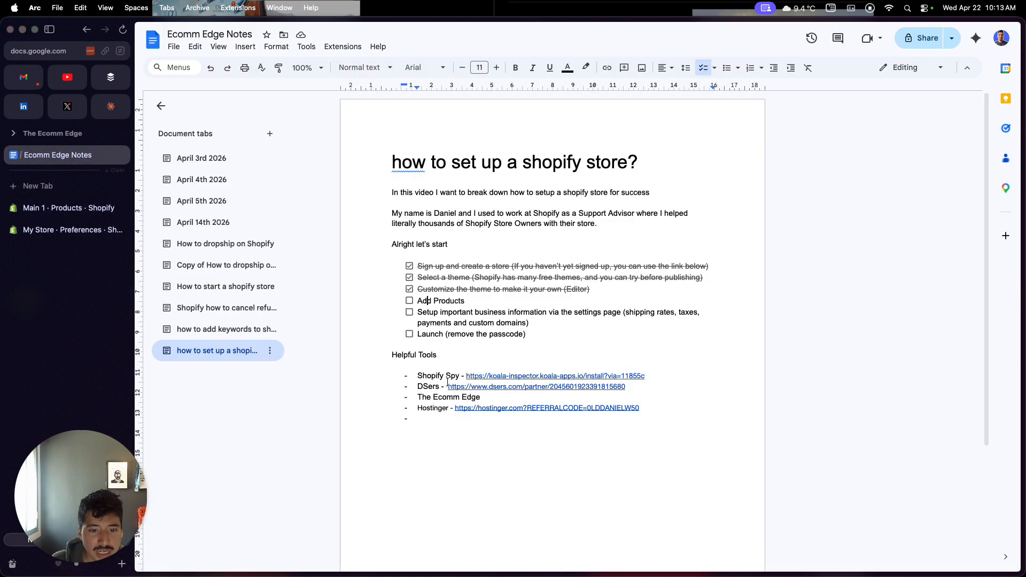
Step: Go through the Helpful Tools entries in the notes, including DSers, Shopify Spy, Hostinger and The Ecomm Edge
{"action": "left_click", "coordinate": [473, 386]}
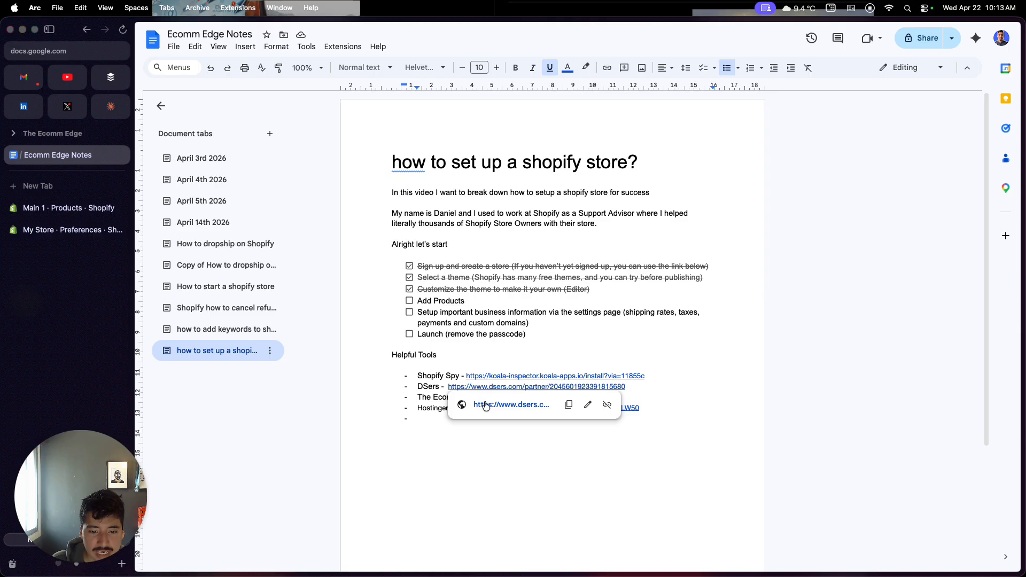
{"action": "left_click", "coordinate": [444, 460]}
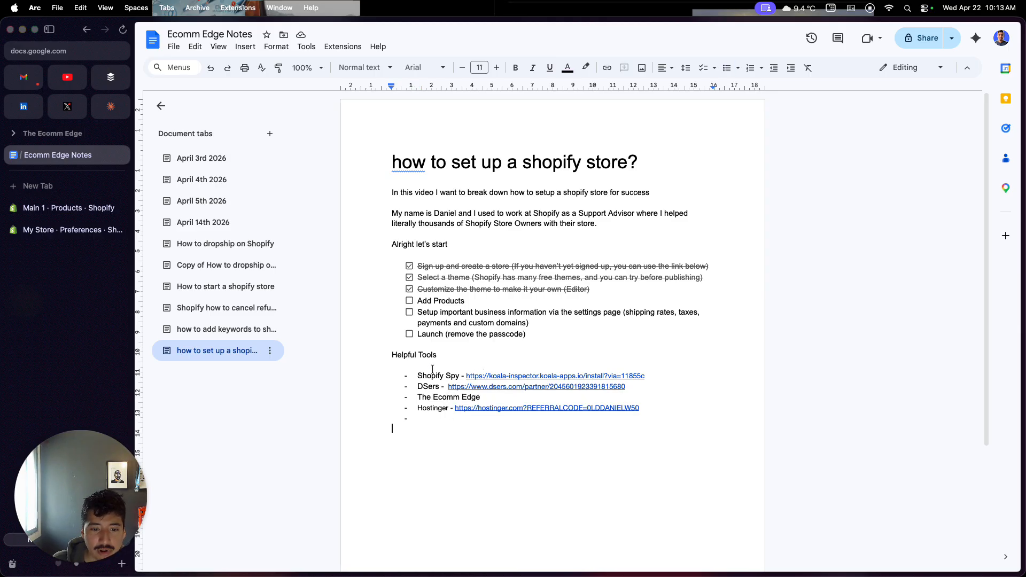
{"action": "left_click_drag", "start_coordinate": [425, 376], "coordinate": [453, 376]}
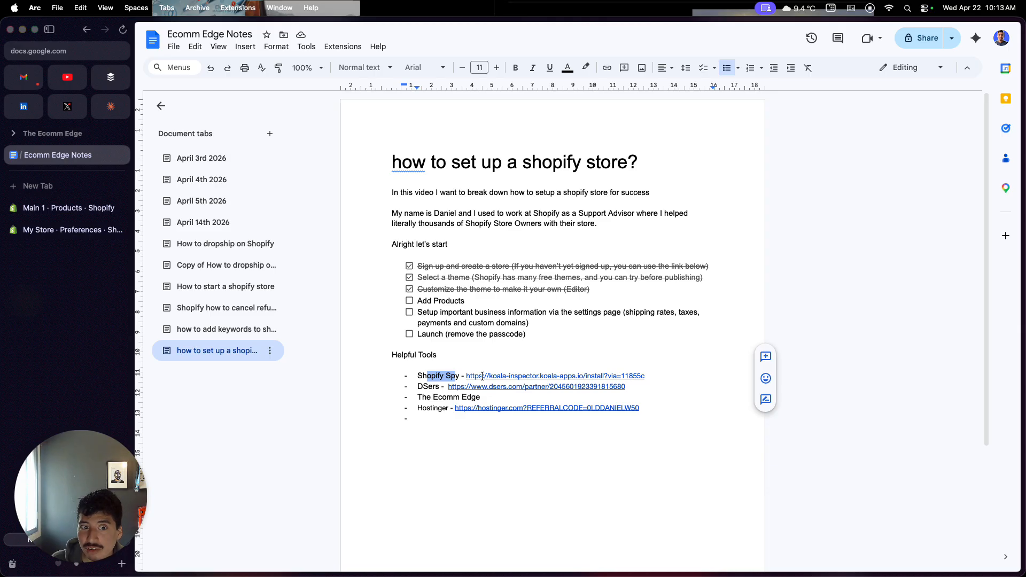
{"action": "left_click", "coordinate": [478, 409]}
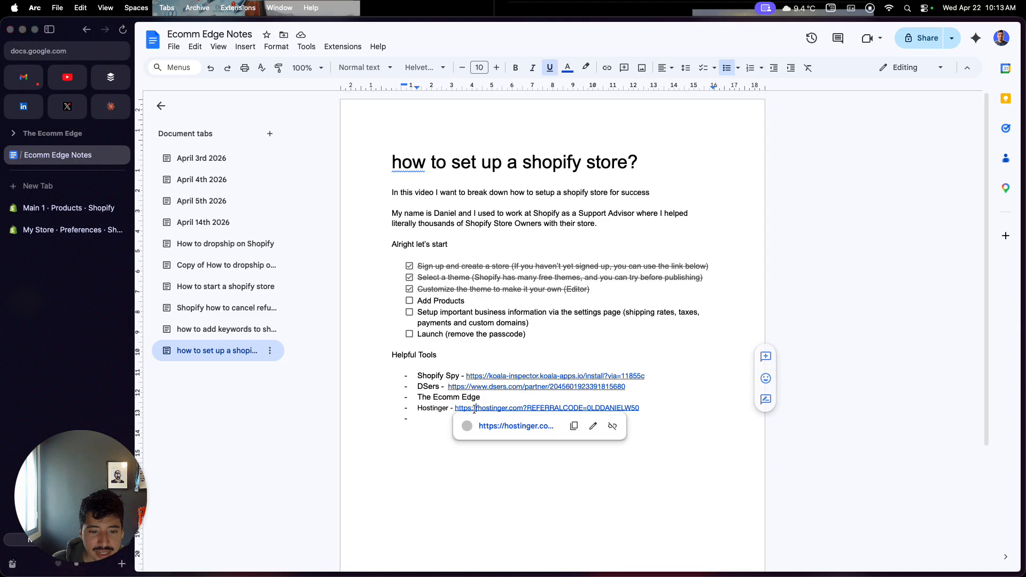
{"action": "left_click", "coordinate": [446, 395]}
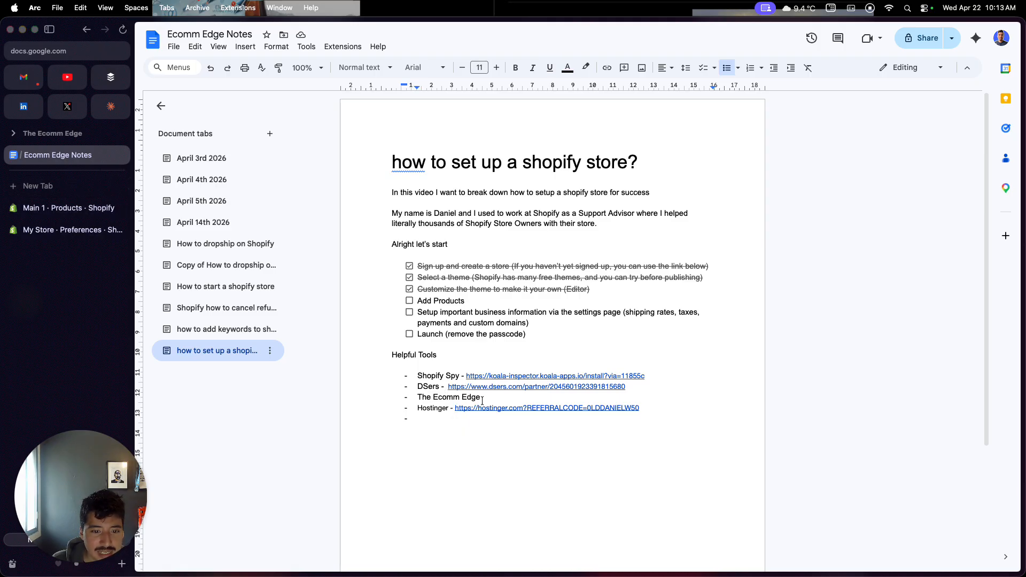
Step: Find The Ecomm Edge newsletter link in the notes on adding keywords and open theecommedge.beehiiv.com
{"action": "scroll", "coordinate": [482, 401], "scroll_direction": "down", "scroll_amount": 3}
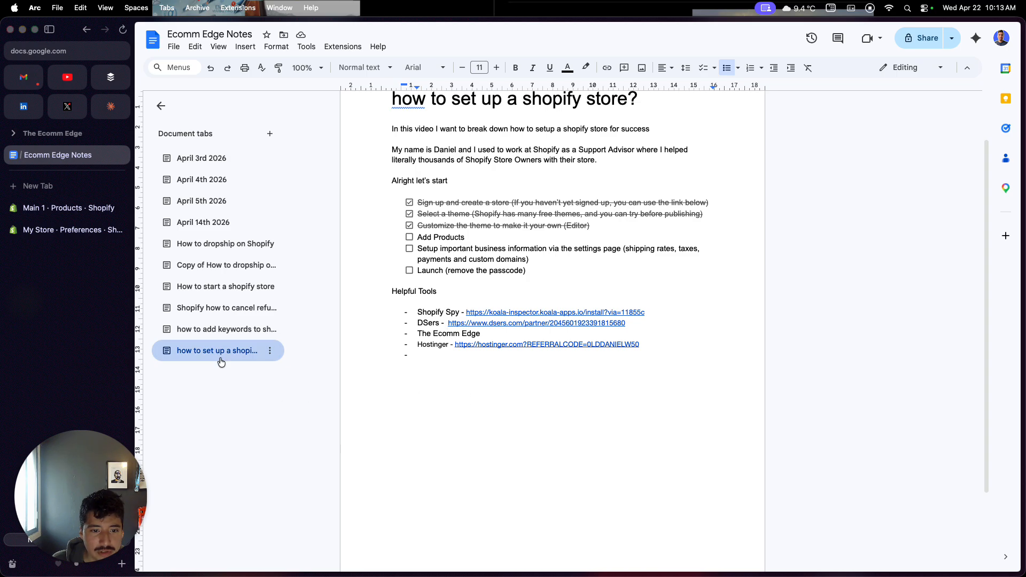
{"action": "left_click", "coordinate": [217, 329]}
{"action": "scroll", "coordinate": [412, 412], "scroll_direction": "down", "scroll_amount": 10}
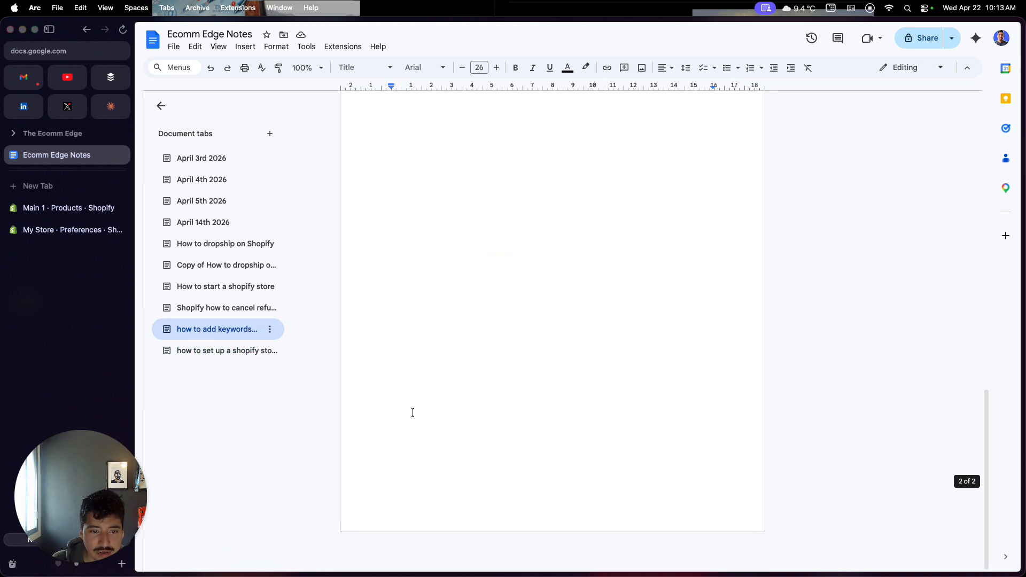
{"action": "scroll", "coordinate": [413, 412], "scroll_direction": "up", "scroll_amount": 4}
{"action": "left_click", "coordinate": [461, 244]}
{"action": "left_click", "coordinate": [462, 263]}
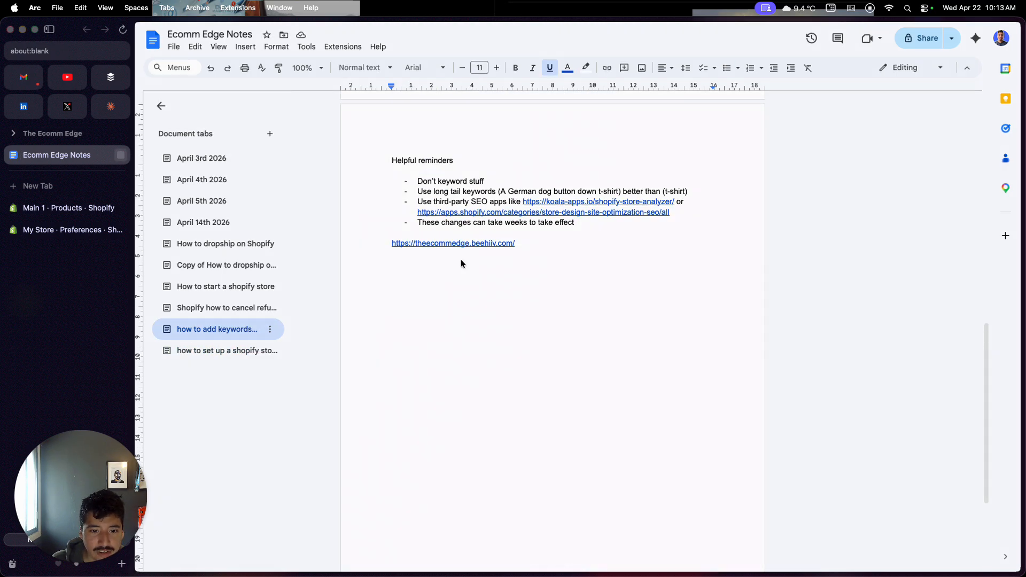